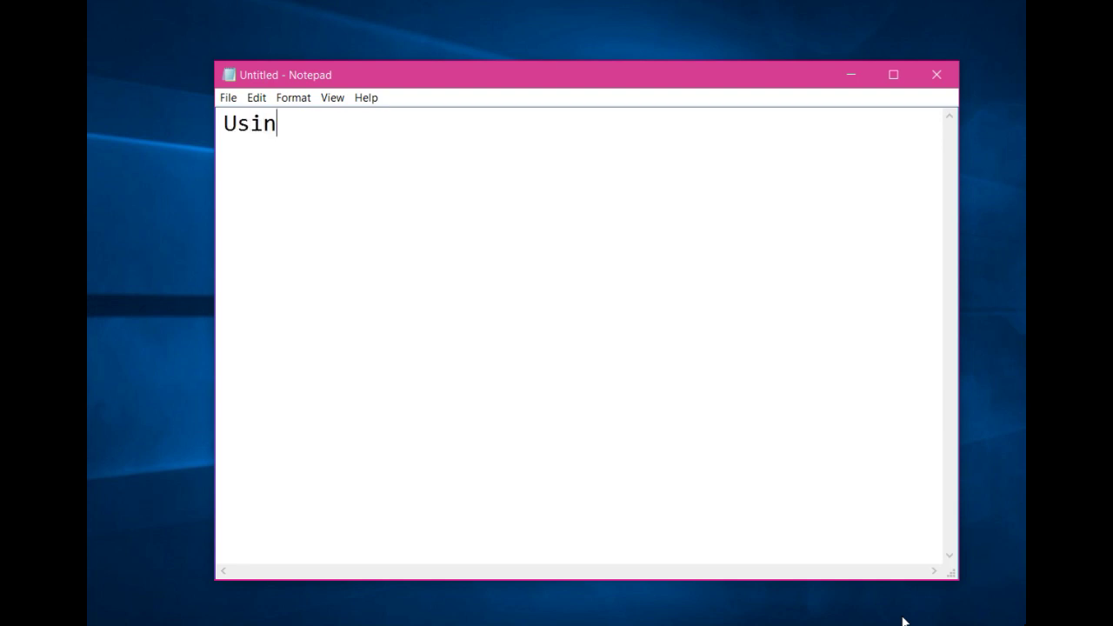
# Write a Notepad note: HAP 4.9 for the worker accommodation cooling load, to size district cooling
pyautogui.write('g Hap 4.9, I w')
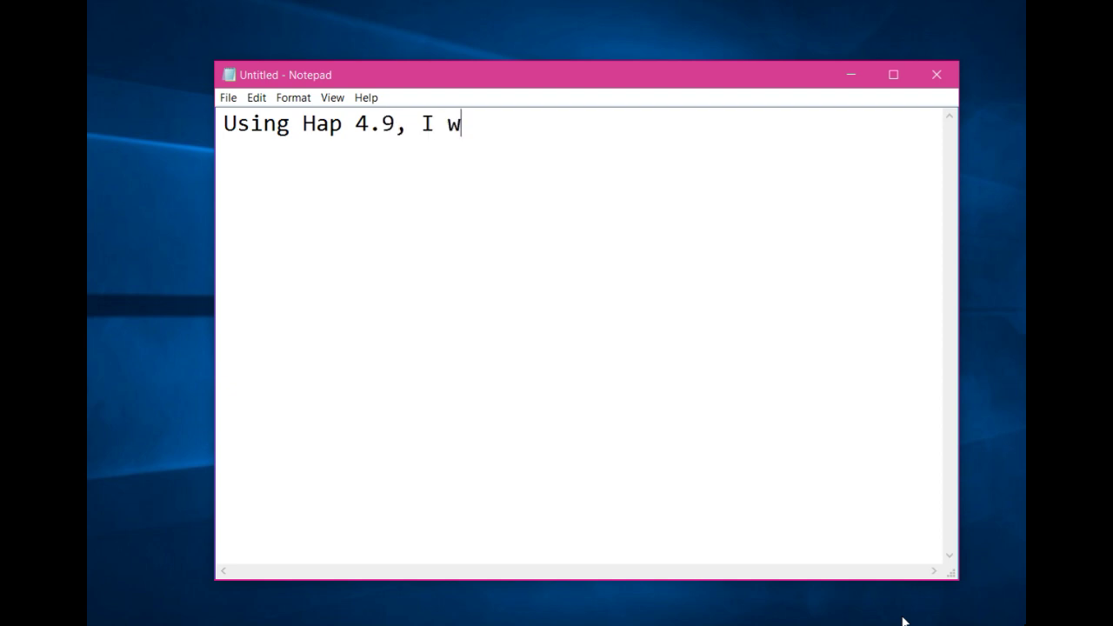
pyautogui.write('ill do ')
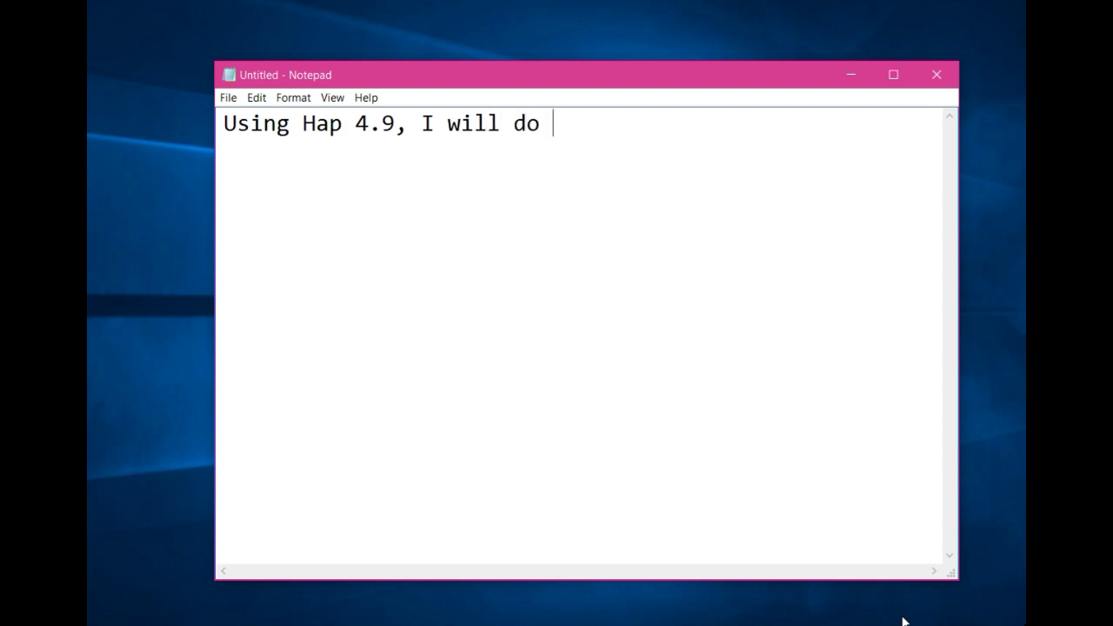
pyautogui.write('the cooli')
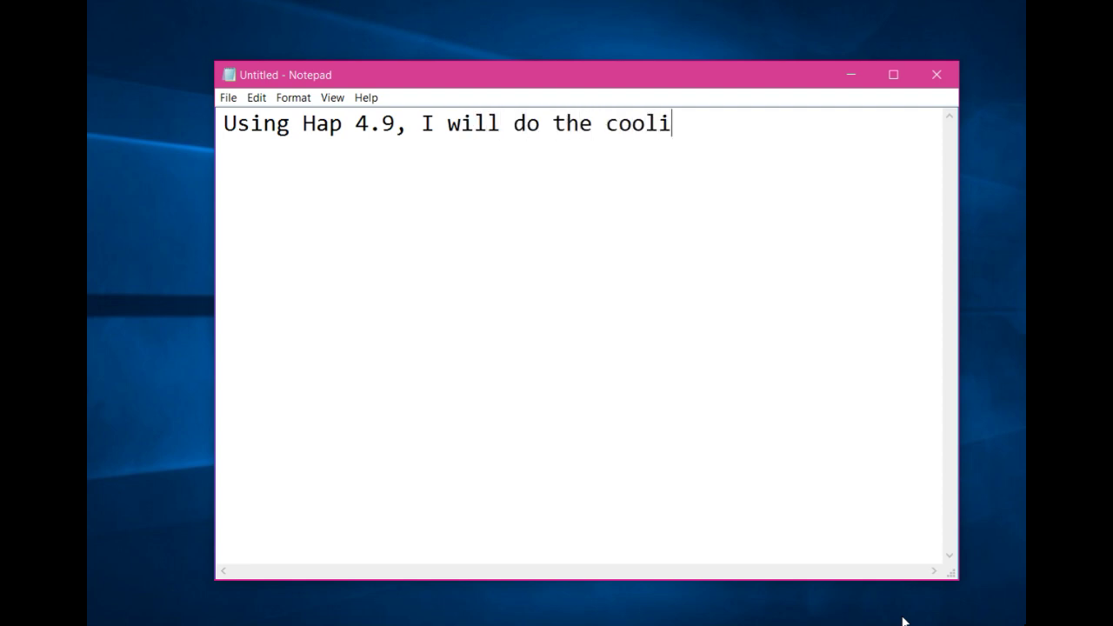
pyautogui.write('ng load')
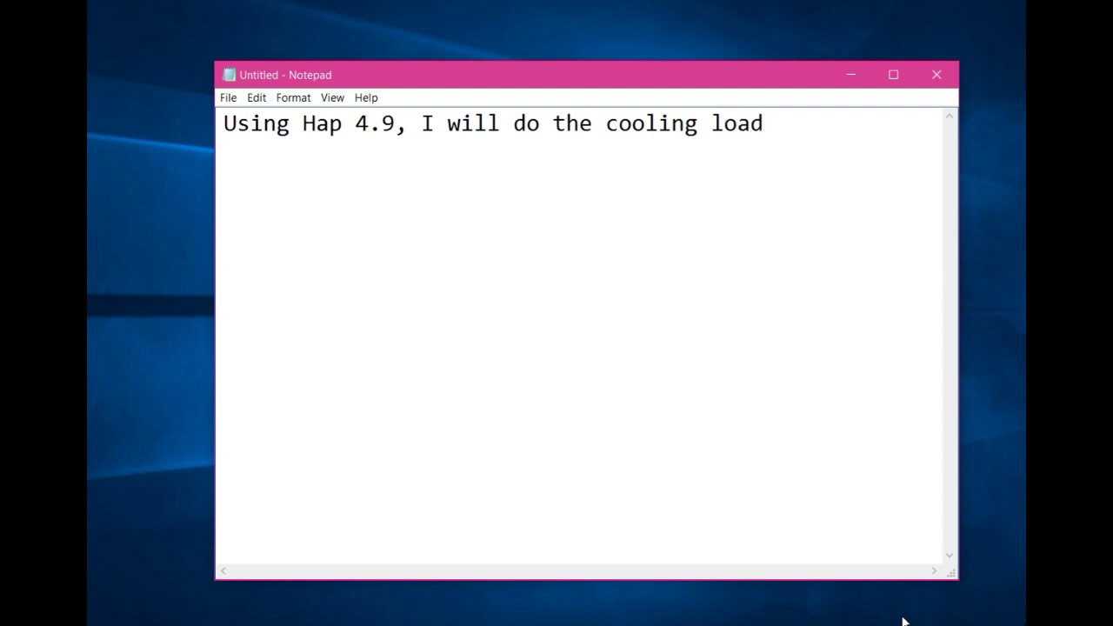
pyautogui.press('Return')
pyautogui.write('calc')
pyautogui.write('ulation of ')
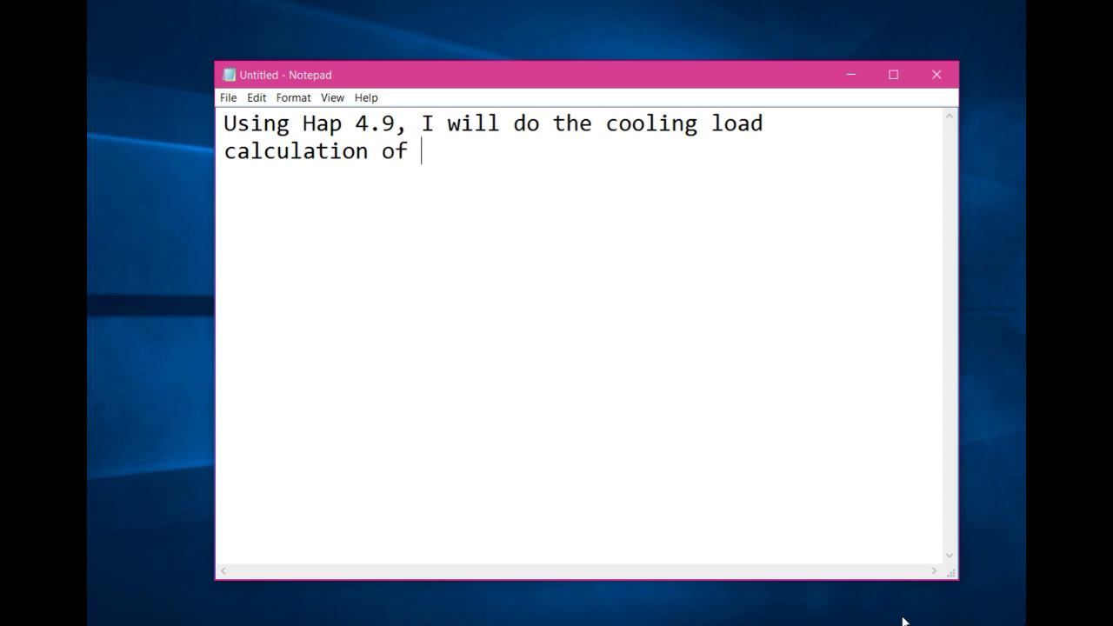
pyautogui.write('a work')
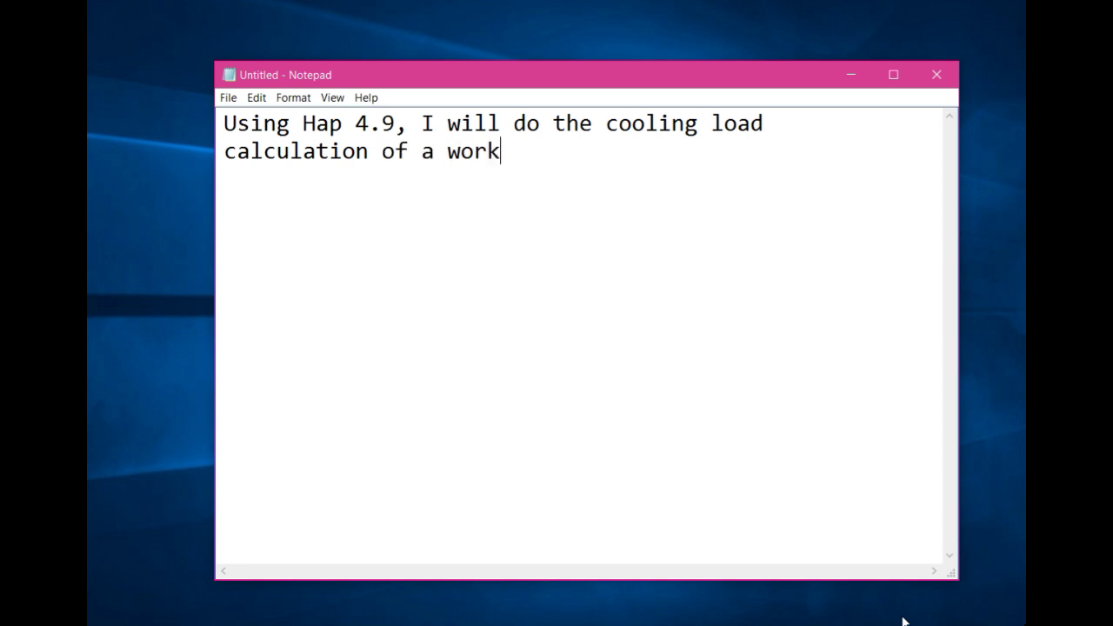
pyautogui.write("er's ac")
pyautogui.write('comodation')
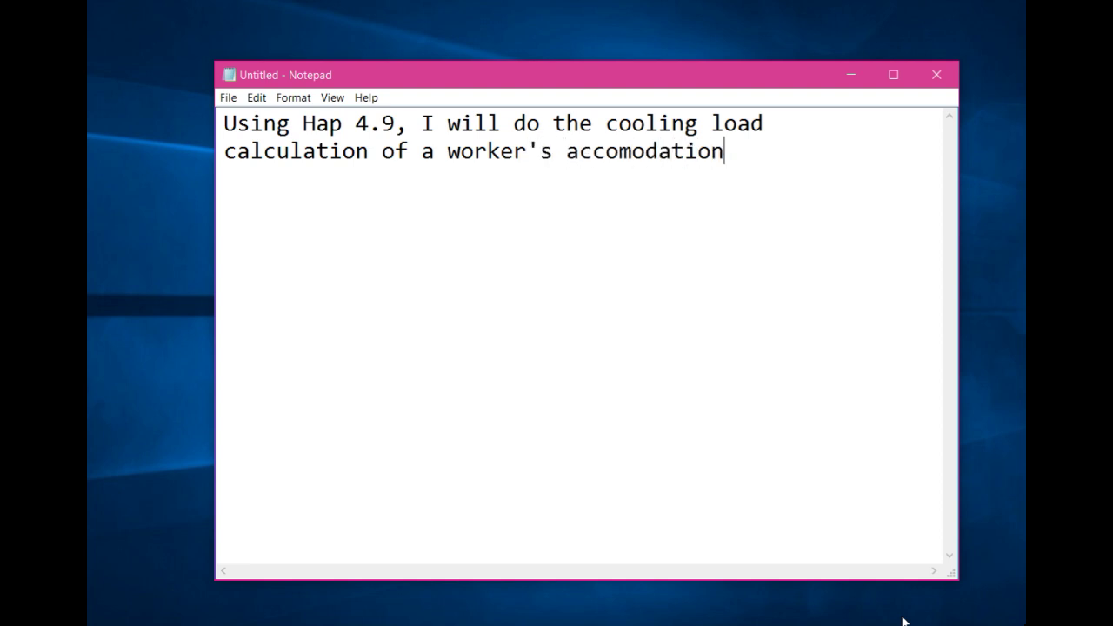
pyautogui.write('uildin')
pyautogui.write('g')
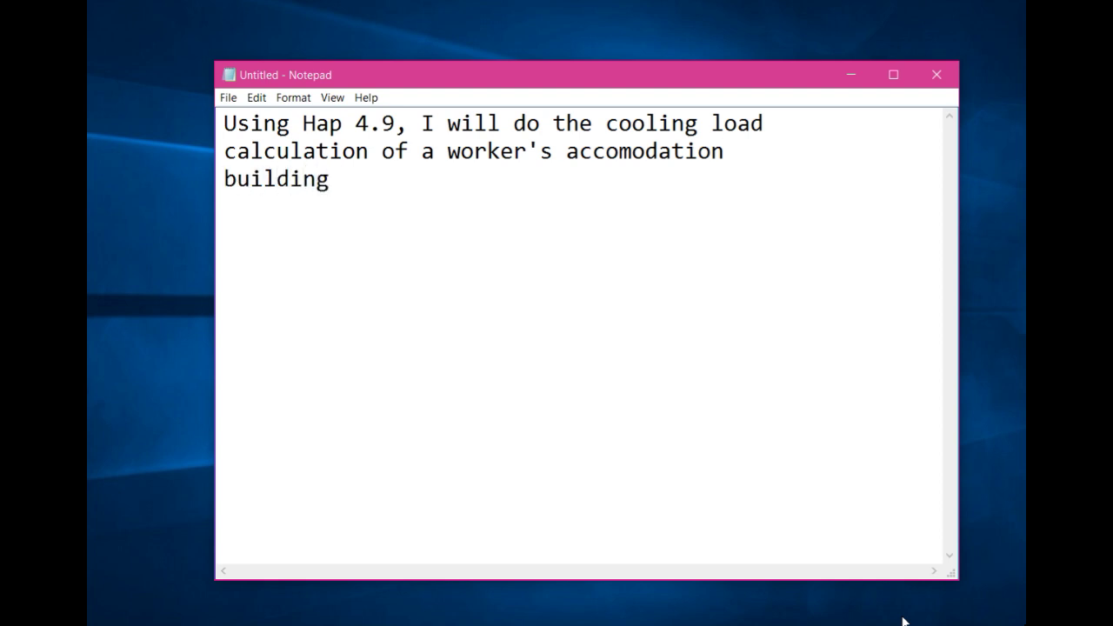
pyautogui.write(' tha')
pyautogui.write(' for ')
pyautogui.write('the p')
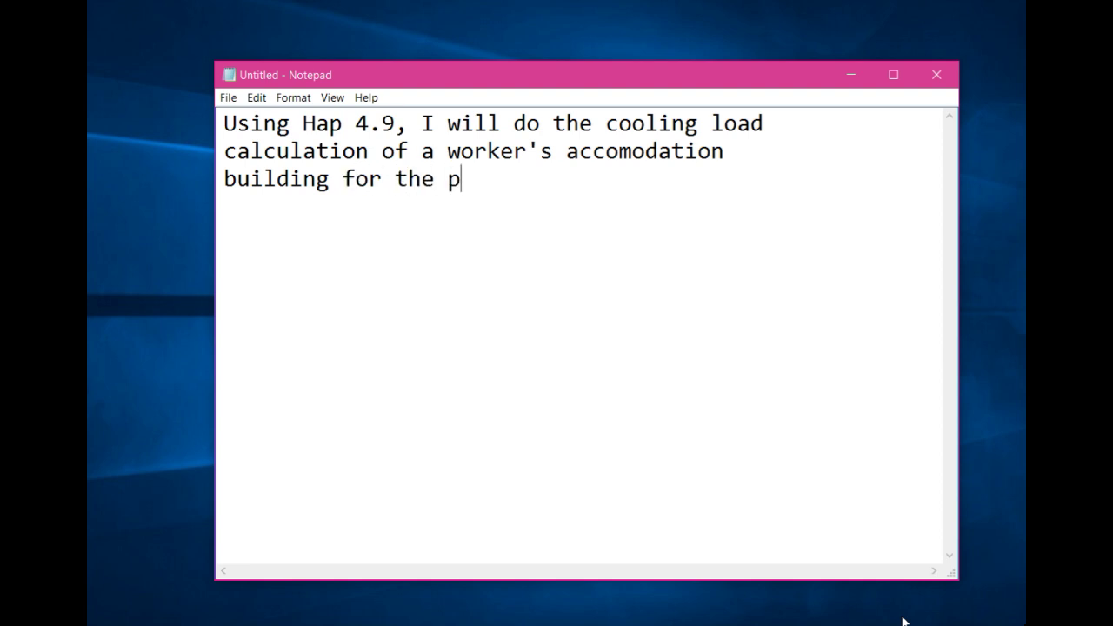
pyautogui.write('urpose of ')
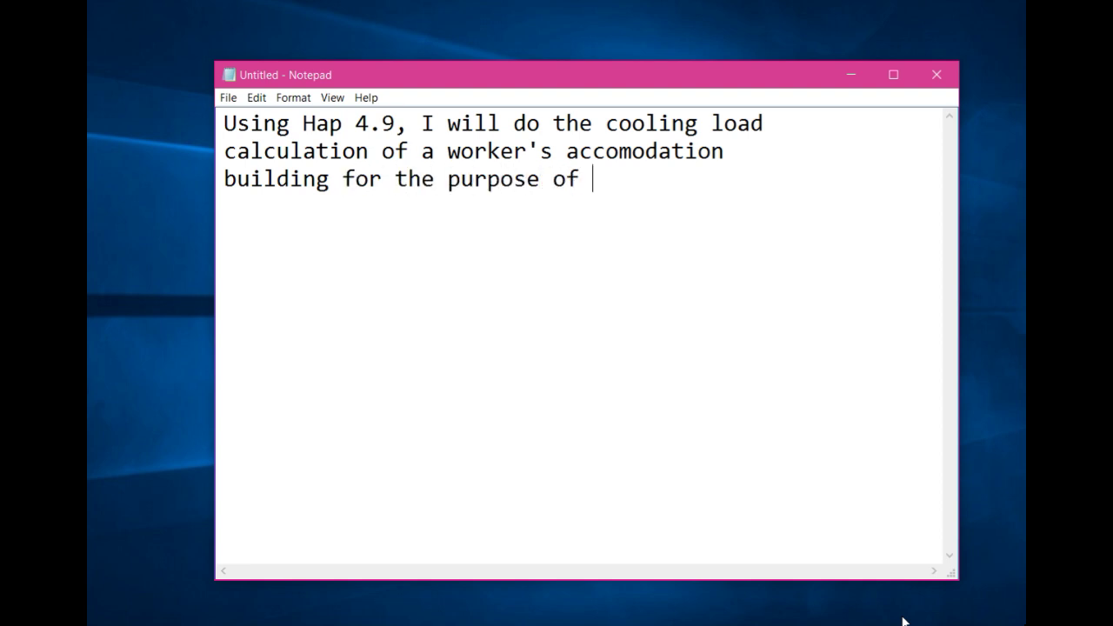
pyautogui.write('sizing a')
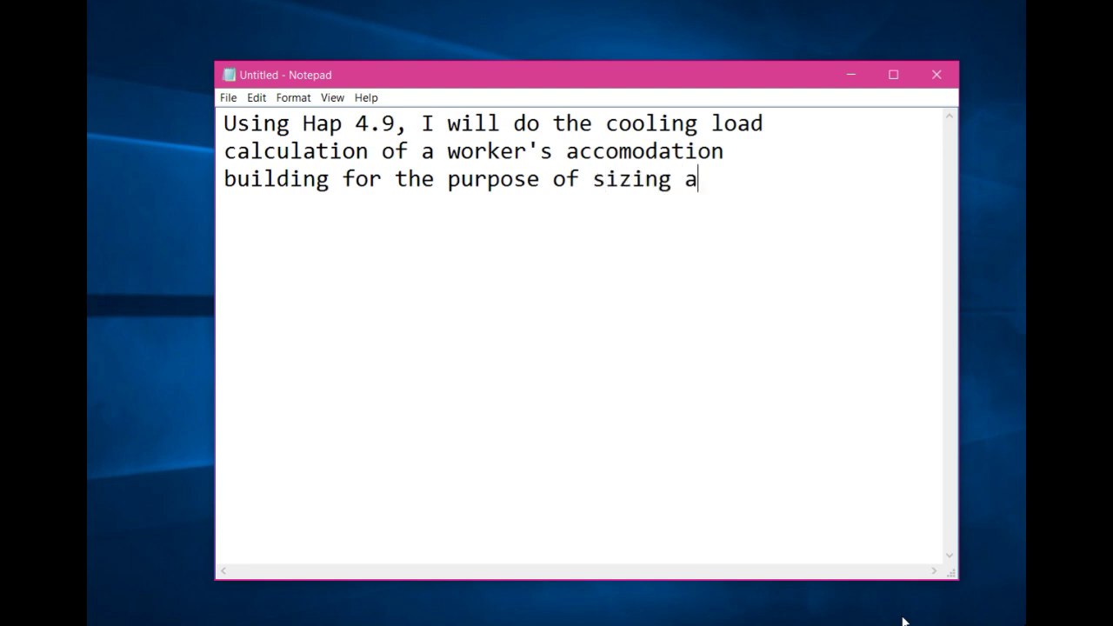
pyautogui.write(' distr')
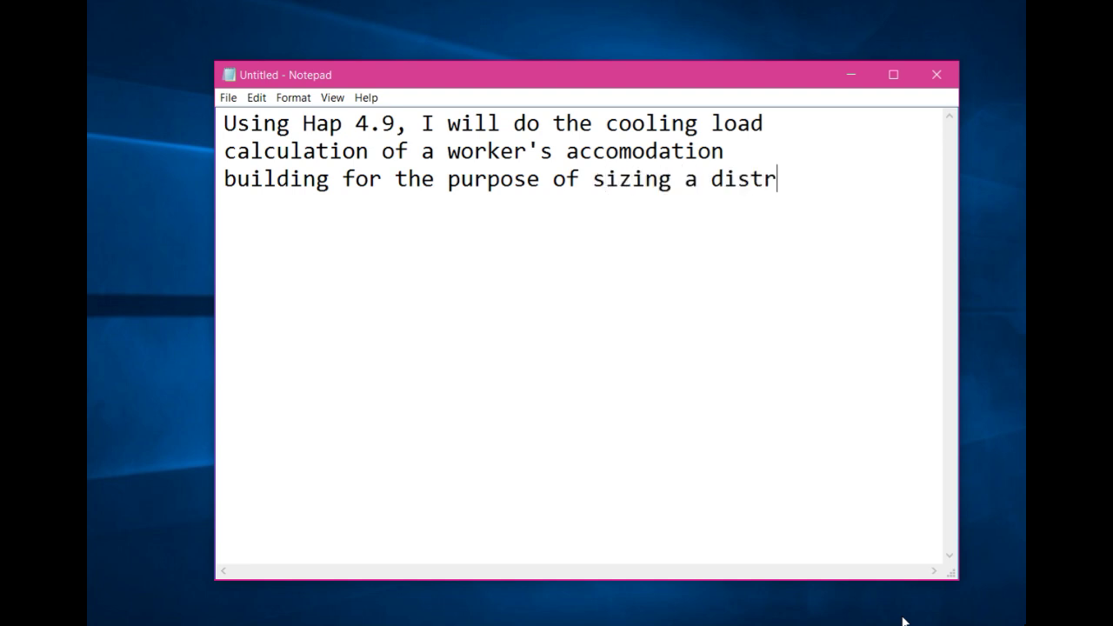
pyautogui.write('t clin')
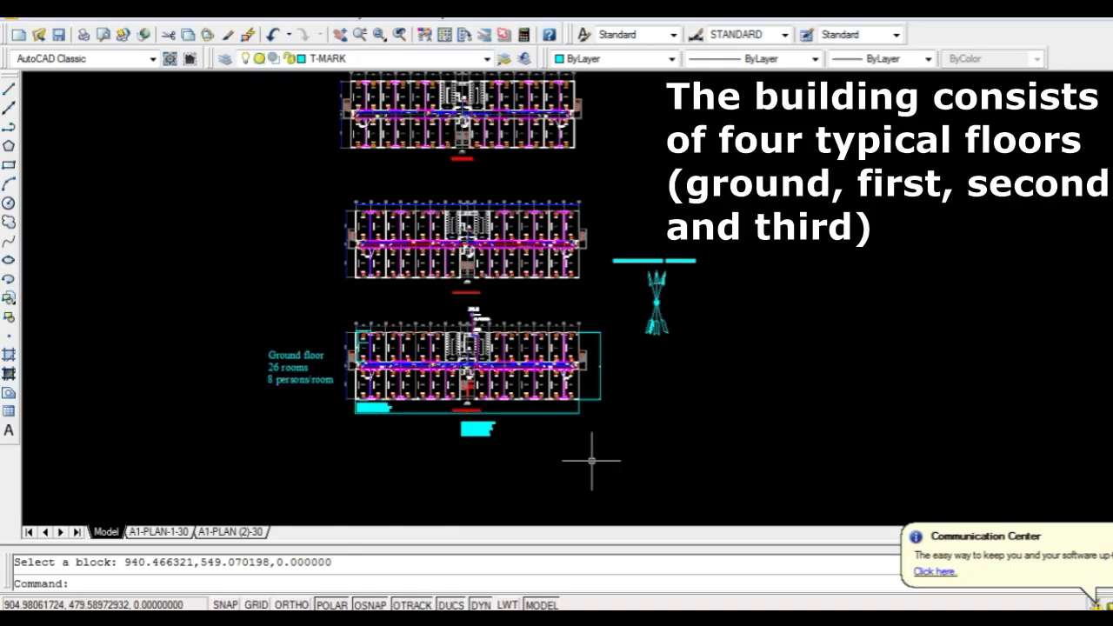
# Zoom to the ground floor plan's wall-area notes: 232.2 m2 north/south, 69.9 m2 east/west
pyautogui.scroll(5, 552, 380)
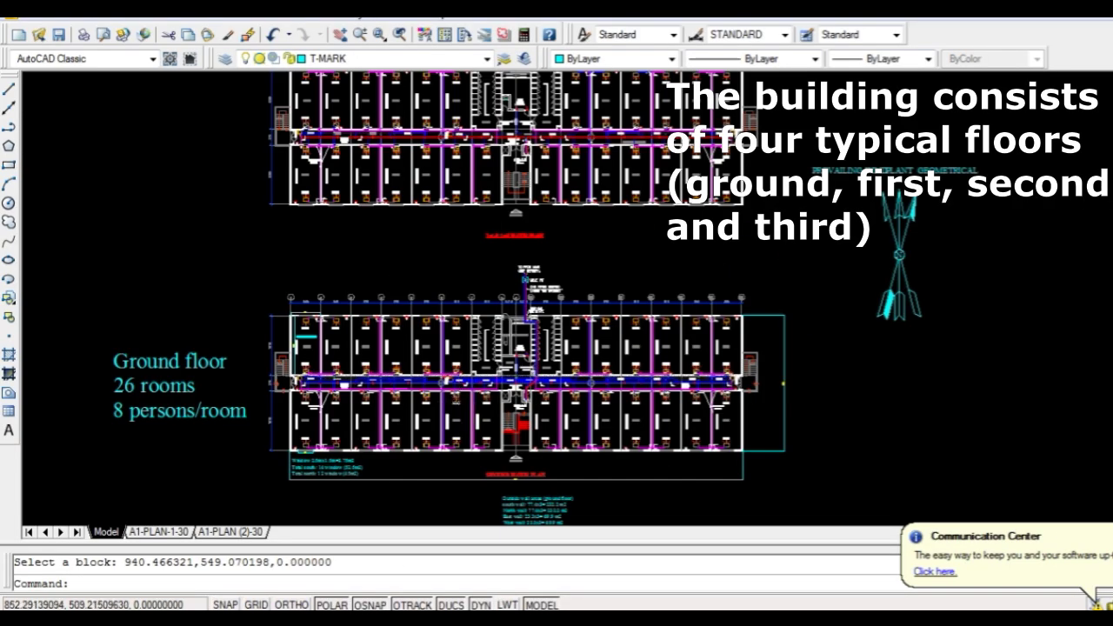
pyautogui.scroll(3, 440, 425)
pyautogui.scroll(-3, 440, 426)
pyautogui.scroll(-2, 504, 391)
pyautogui.scroll(1, 561, 357)
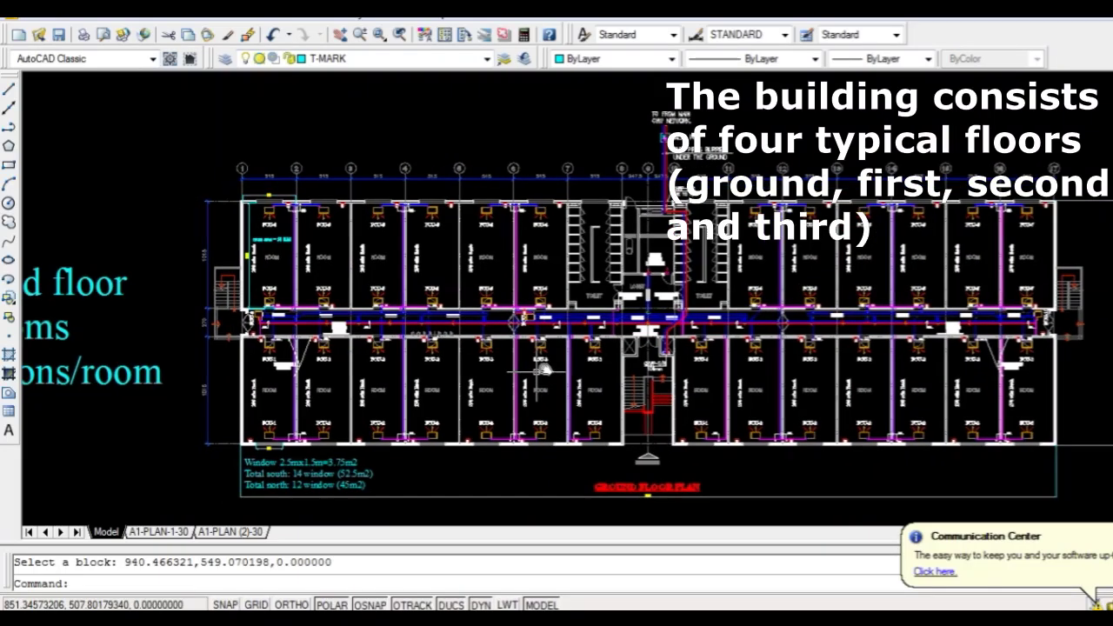
pyautogui.scroll(1, 562, 357)
pyautogui.scroll(-2, 562, 358)
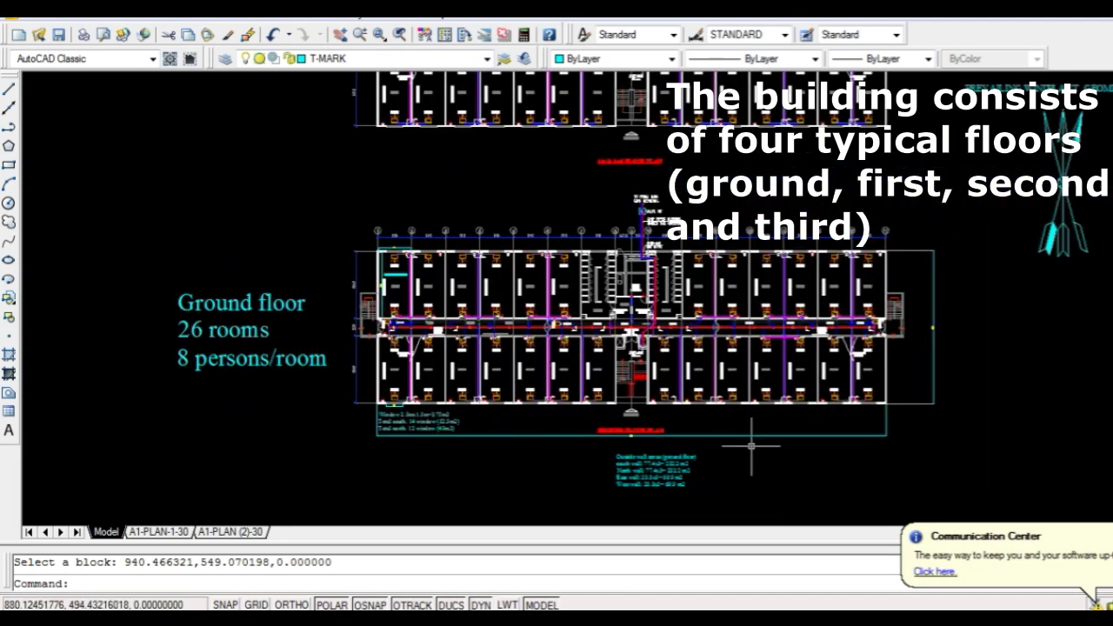
pyautogui.scroll(1, 782, 443)
pyautogui.scroll(1, 789, 445)
pyautogui.scroll(2, 644, 434)
pyautogui.scroll(2, 635, 426)
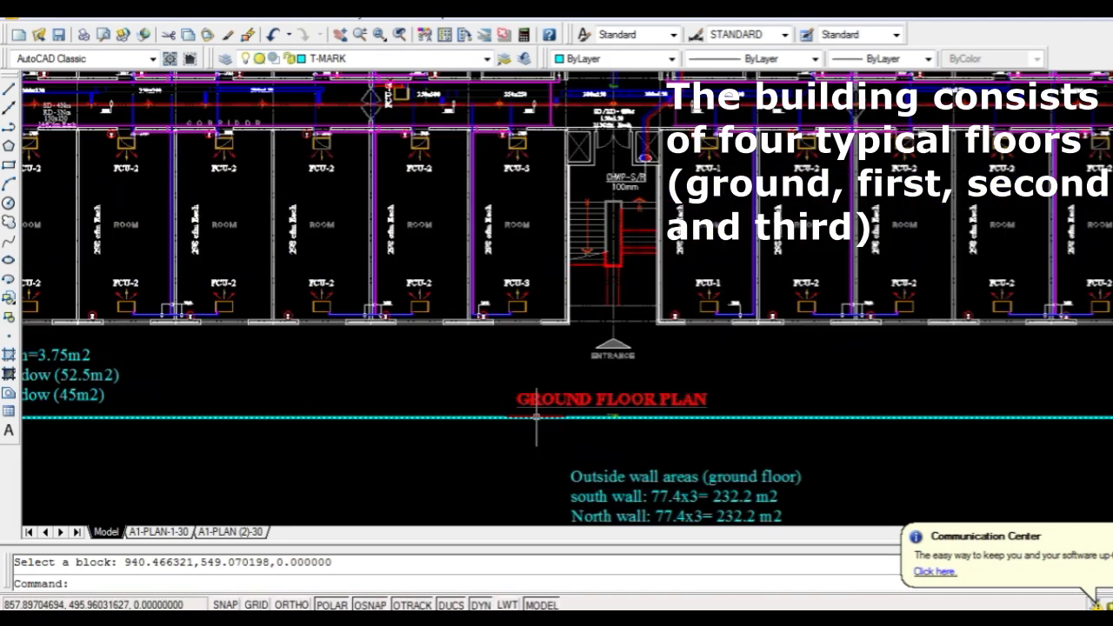
pyautogui.scroll(-3, 591, 348)
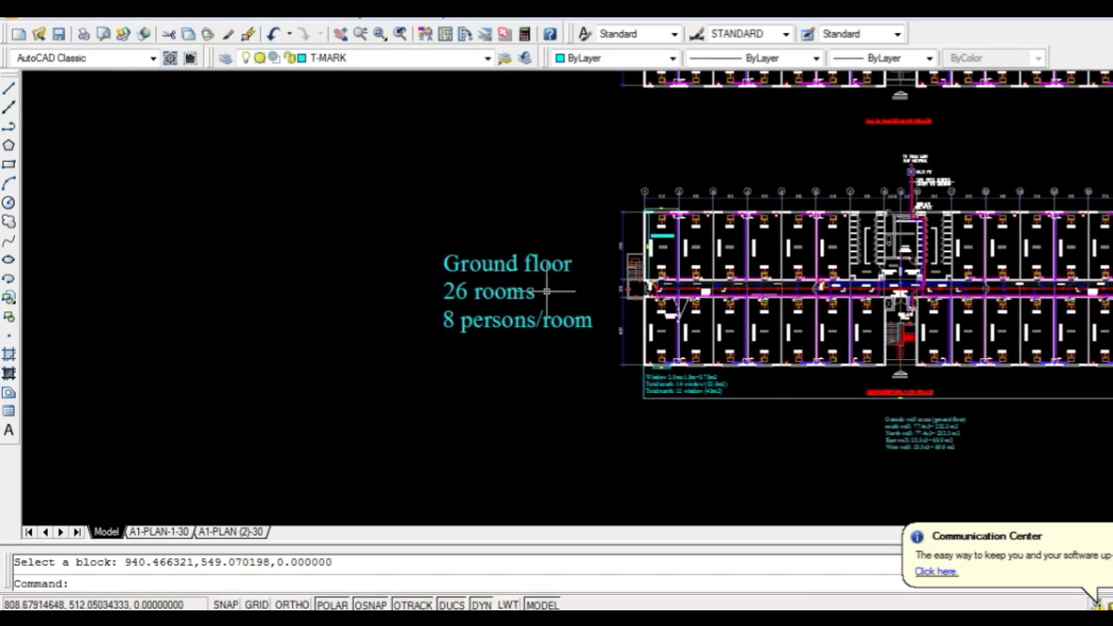
pyautogui.scroll(2, 506, 280)
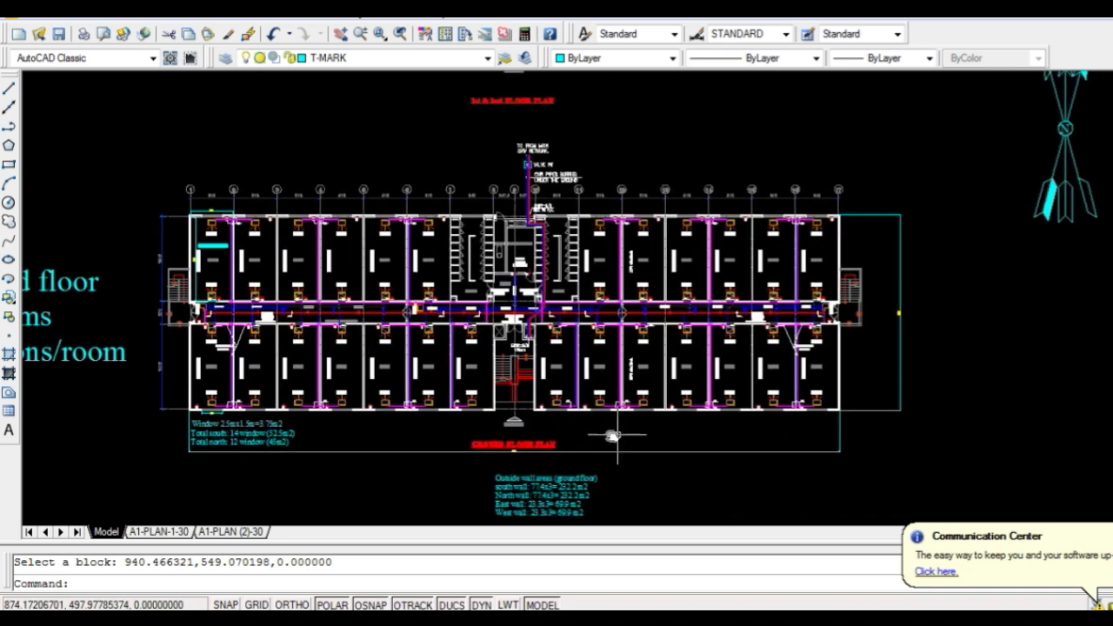
pyautogui.scroll(2, 1000, 261)
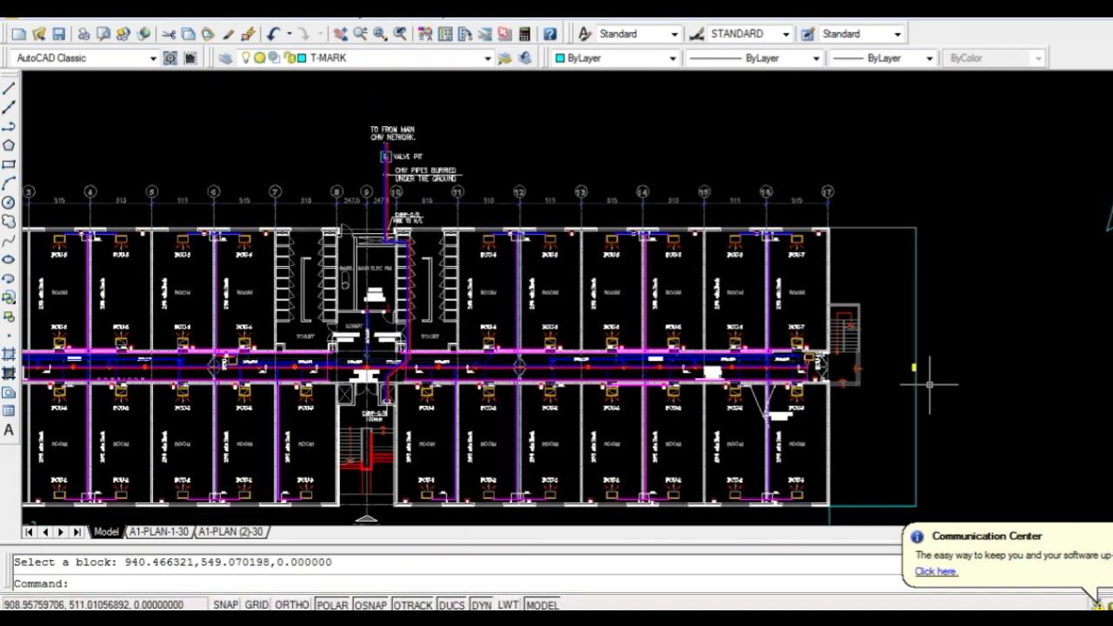
pyautogui.scroll(5, 566, 430)
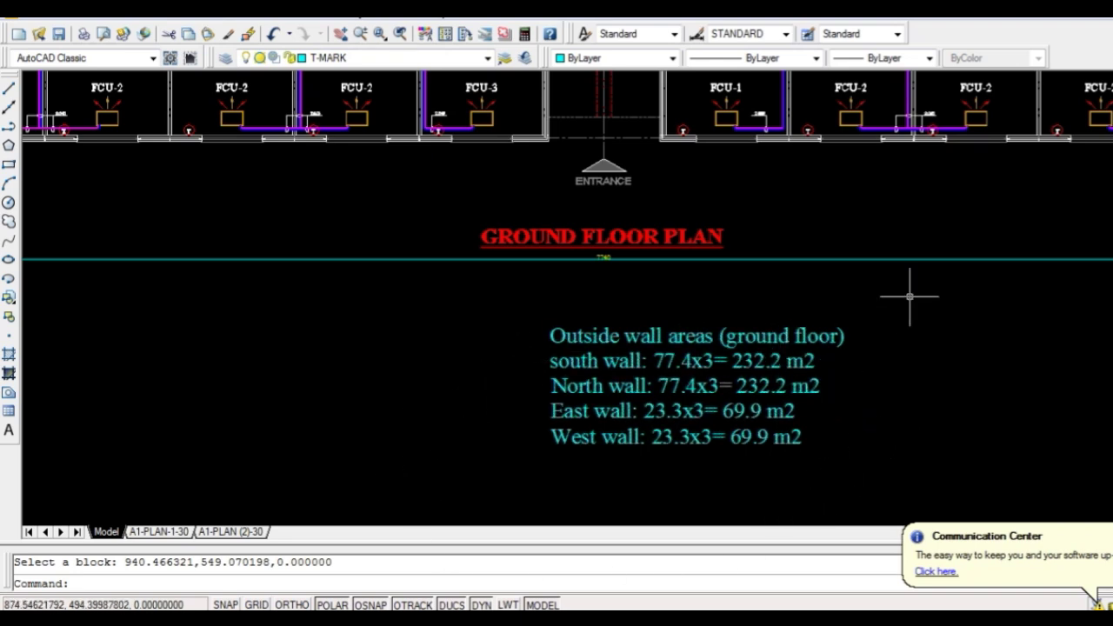
# Read the ground floor window notes: 14 windows (52.5 m2) each on north and south
pyautogui.moveTo(912, 218); pyautogui.dragTo(916, 248)
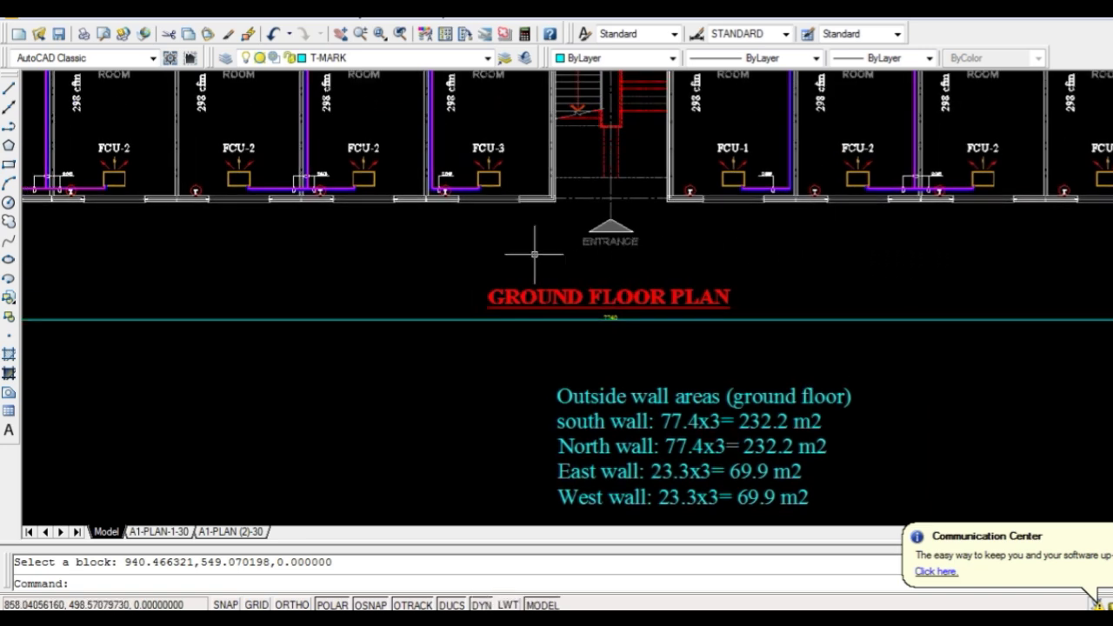
pyautogui.scroll(-1, 827, 273)
pyautogui.scroll(-2, 992, 258)
pyautogui.scroll(1, 791, 276)
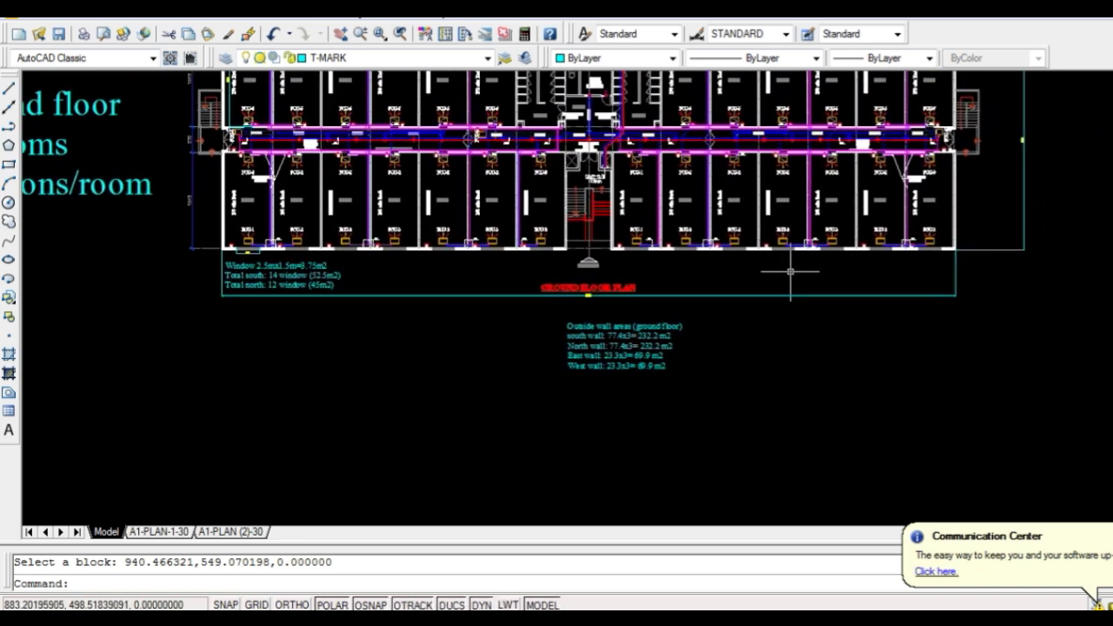
pyautogui.scroll(-1, 585, 296)
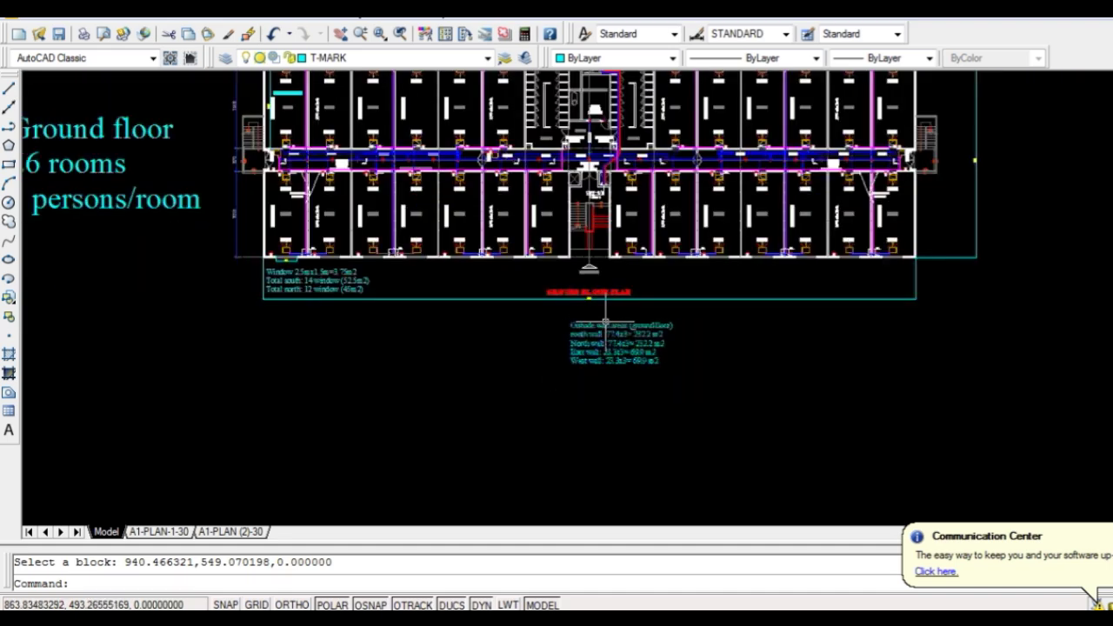
pyautogui.scroll(2, 583, 300)
pyautogui.scroll(1, 580, 306)
pyautogui.scroll(2, 579, 306)
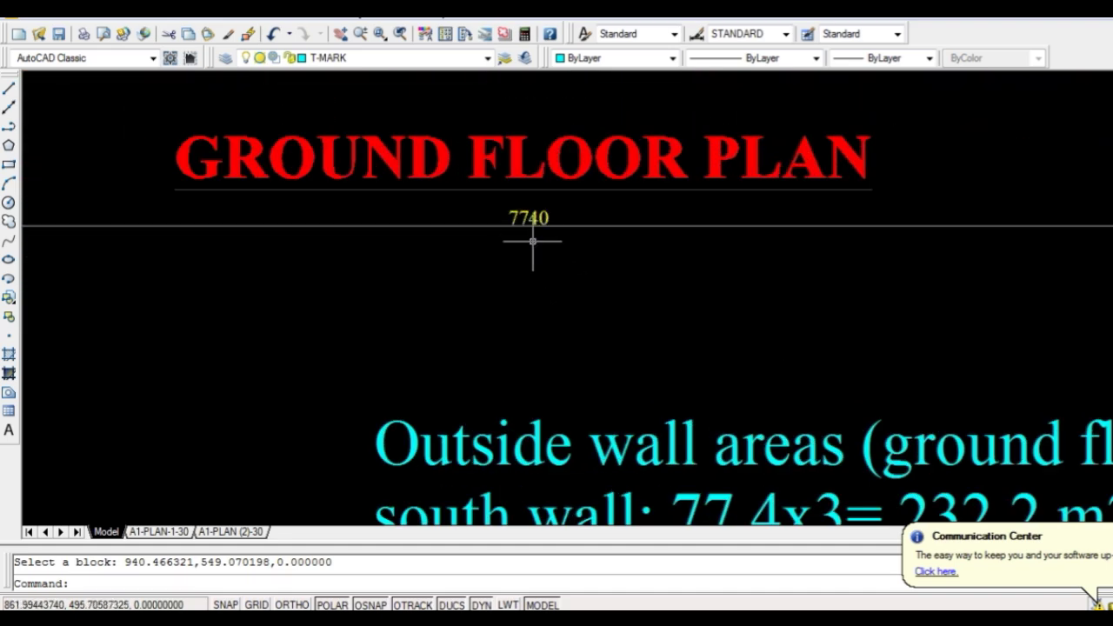
pyautogui.moveTo(575, 324); pyautogui.dragTo(568, 287)
pyautogui.scroll(-1, 591, 252)
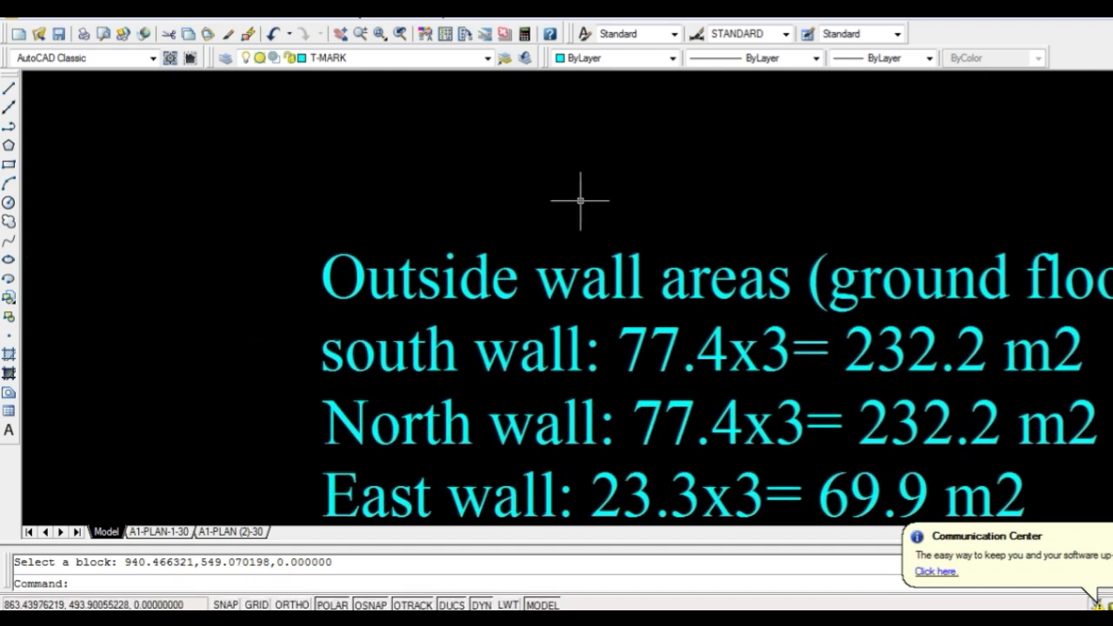
pyautogui.scroll(-1, 658, 348)
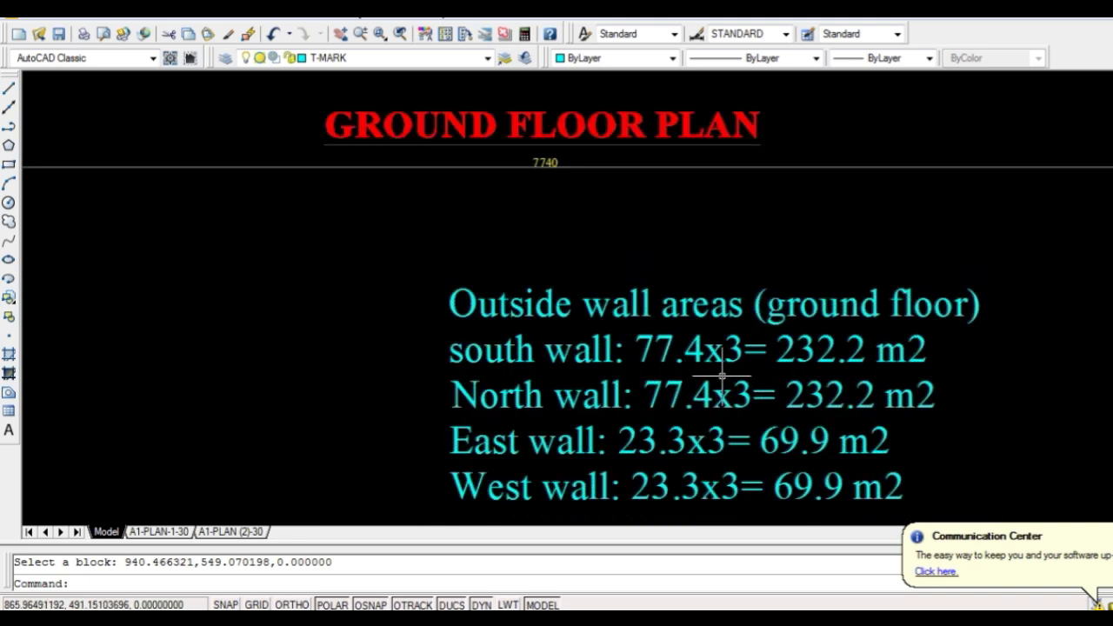
pyautogui.scroll(-3, 794, 379)
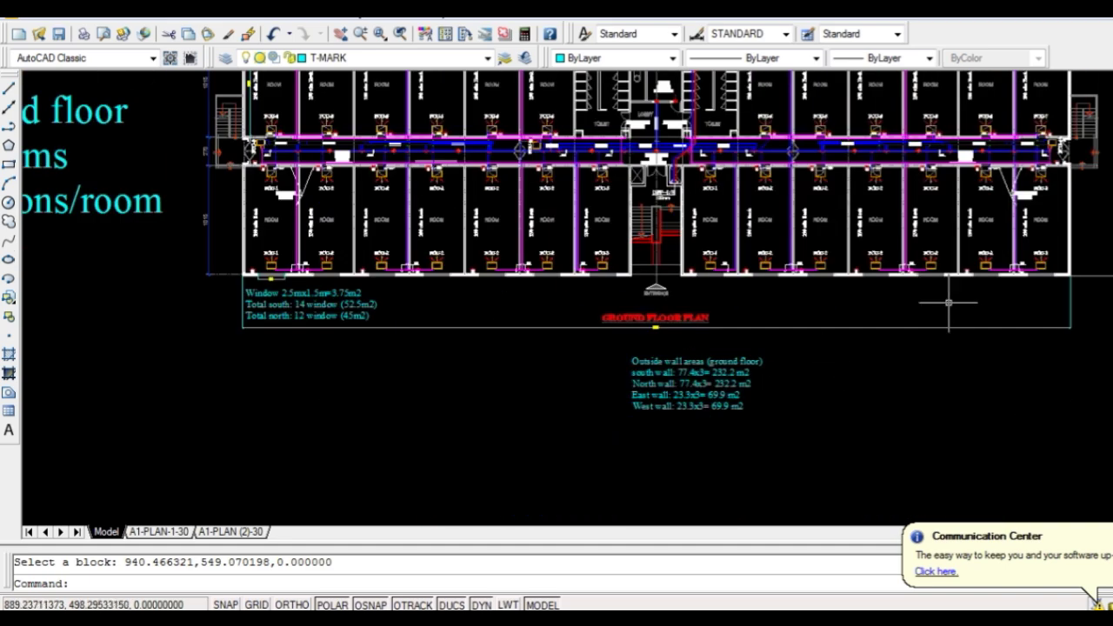
pyautogui.scroll(-1, 948, 303)
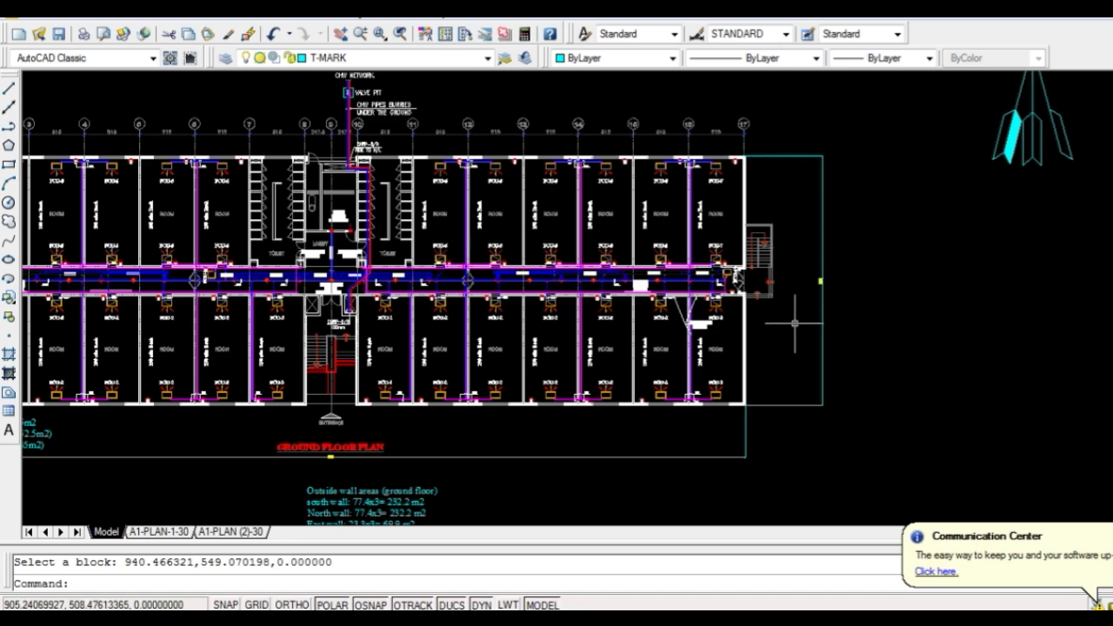
pyautogui.scroll(5, 832, 327)
pyautogui.scroll(3, 820, 273)
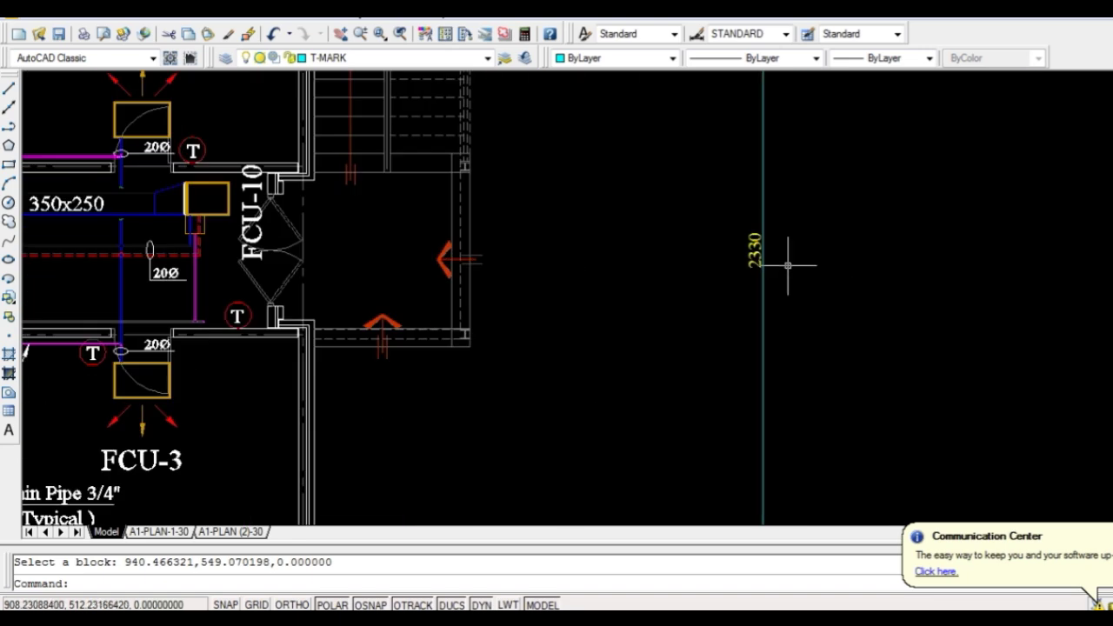
pyautogui.scroll(-2, 786, 263)
pyautogui.scroll(-4, 786, 262)
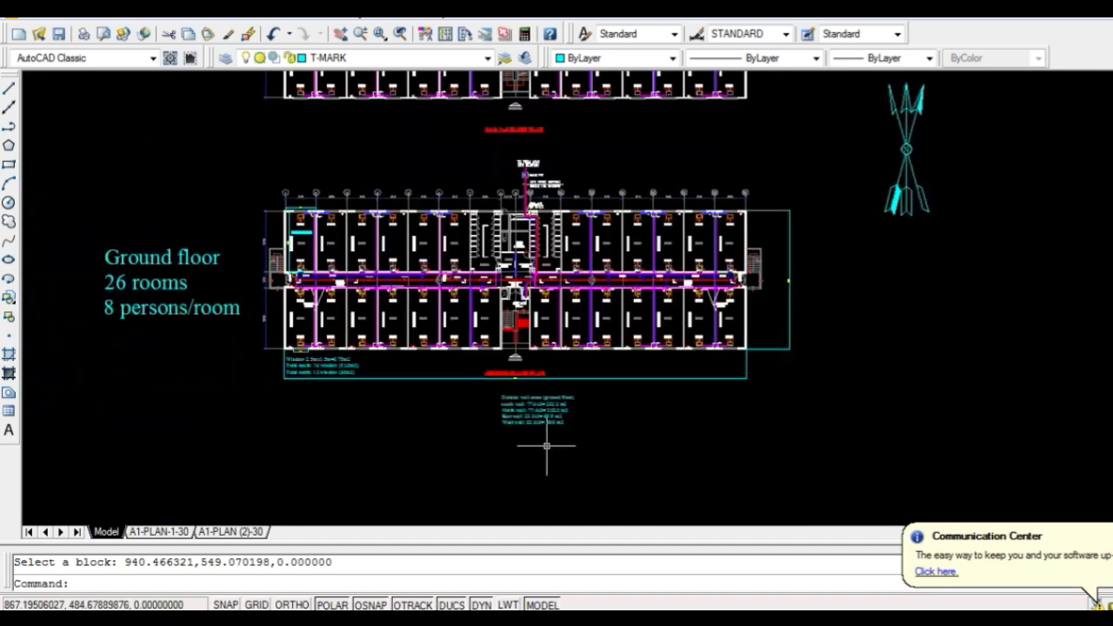
pyautogui.scroll(4, 513, 434)
pyautogui.scroll(1, 470, 396)
pyautogui.scroll(1, 466, 387)
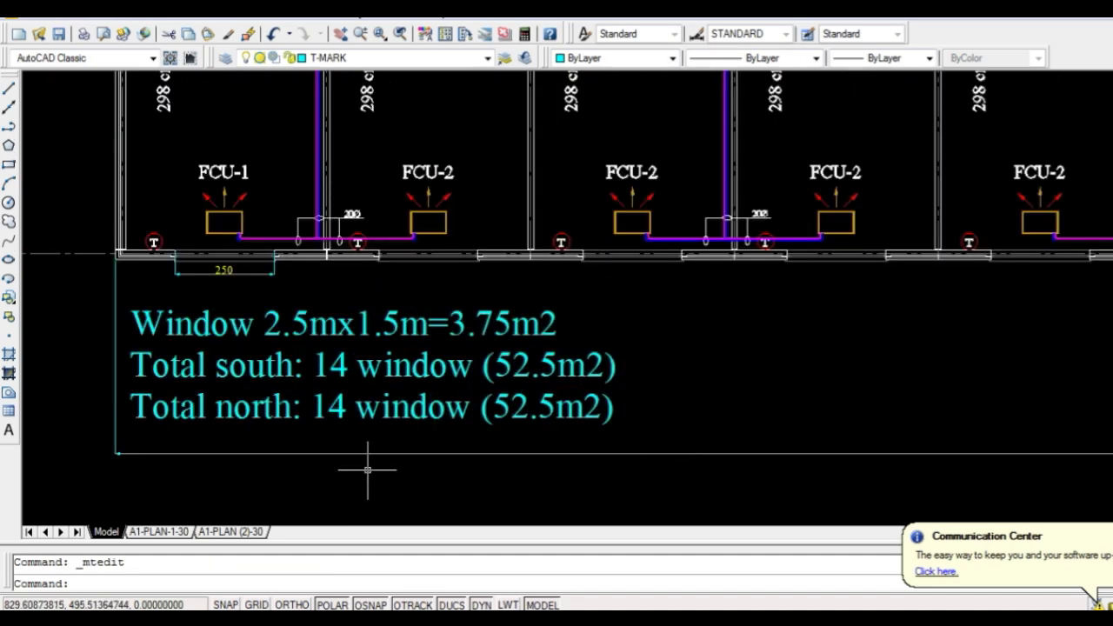
pyautogui.scroll(-3, 385, 432)
# Bring the top of the floor plan into view, showing grid lines 2 to 16
pyautogui.moveTo(435, 87); pyautogui.dragTo(382, 296)
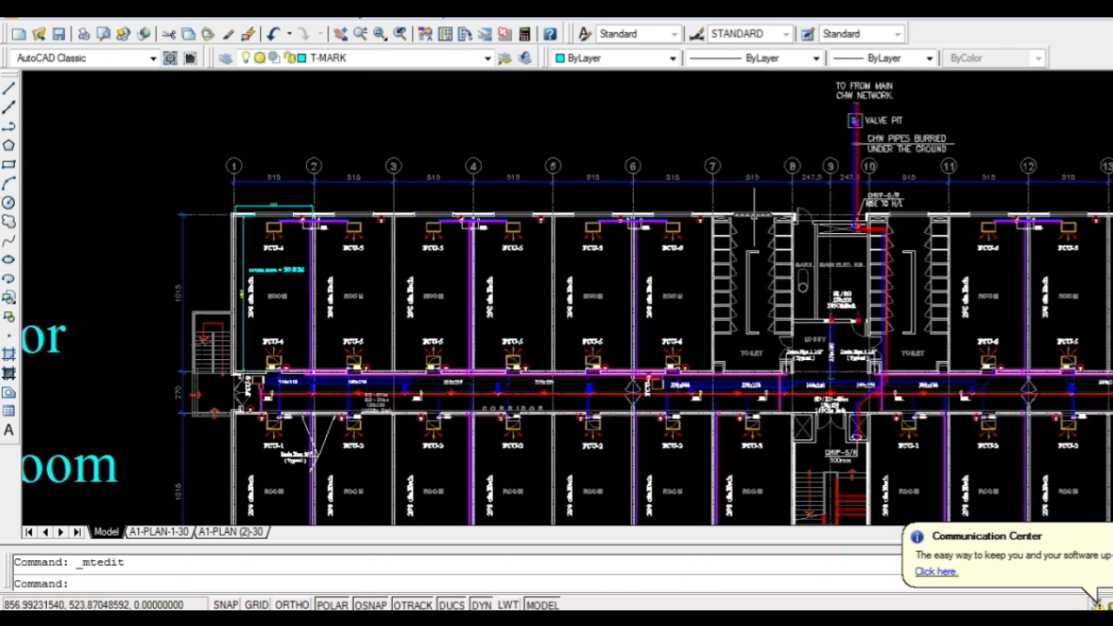
pyautogui.moveTo(770, 355); pyautogui.dragTo(503, 347)
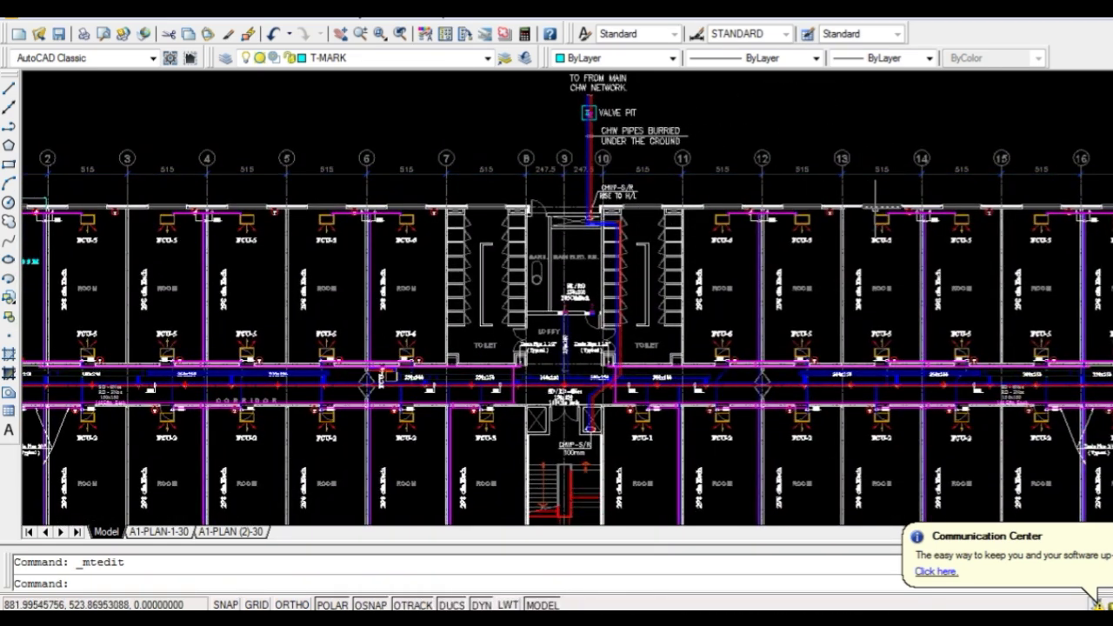
pyautogui.scroll(-1, 762, 383)
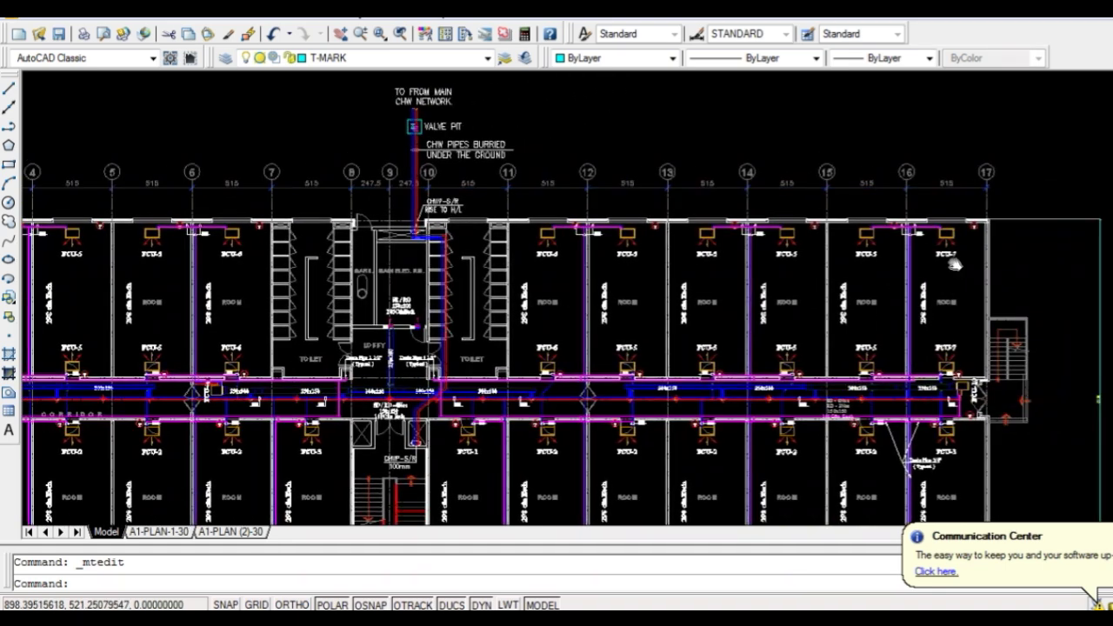
pyautogui.scroll(-2, 730, 376)
pyautogui.scroll(1, 241, 472)
pyautogui.scroll(2, 241, 472)
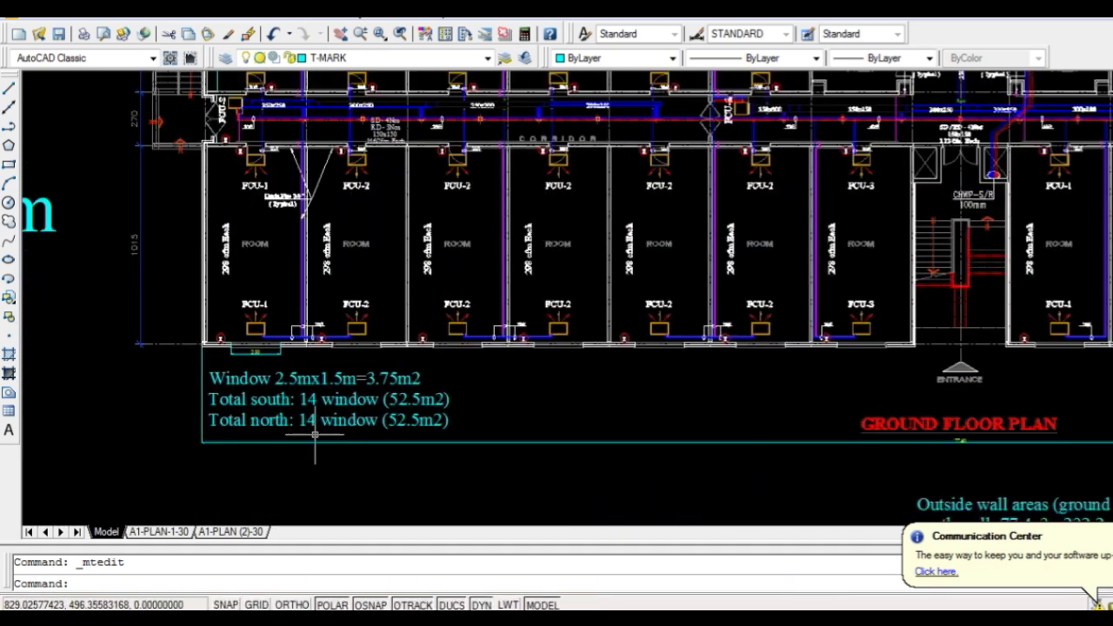
pyautogui.scroll(1, 386, 496)
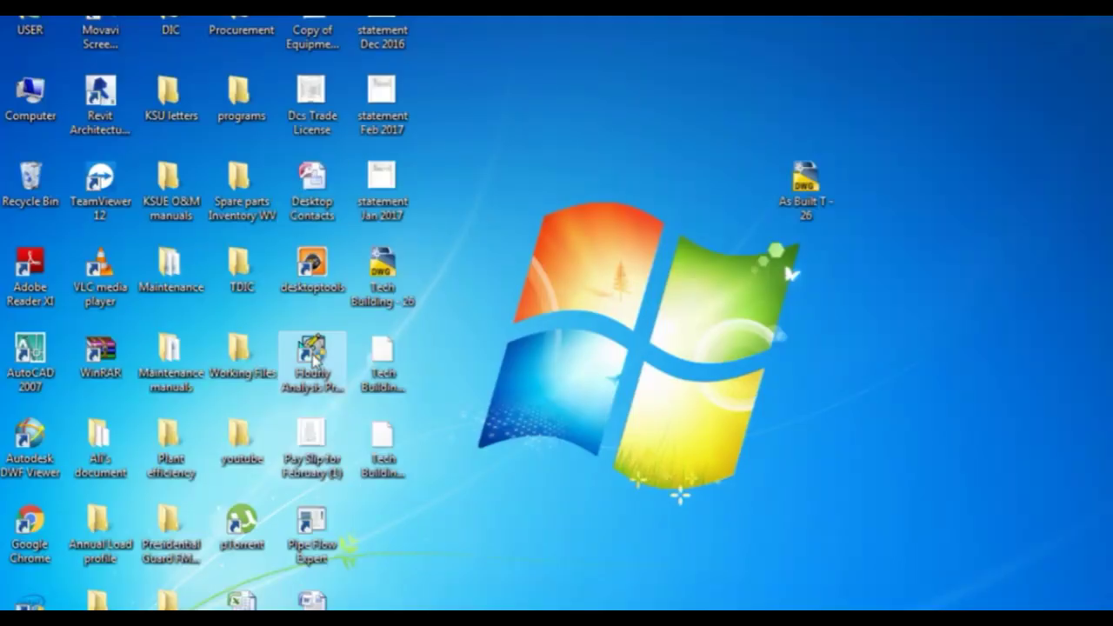
# Launch HAP 4.90 on a new untitled project, dismiss the startup dialogs and maximize it
pyautogui.doubleClick(316, 361)
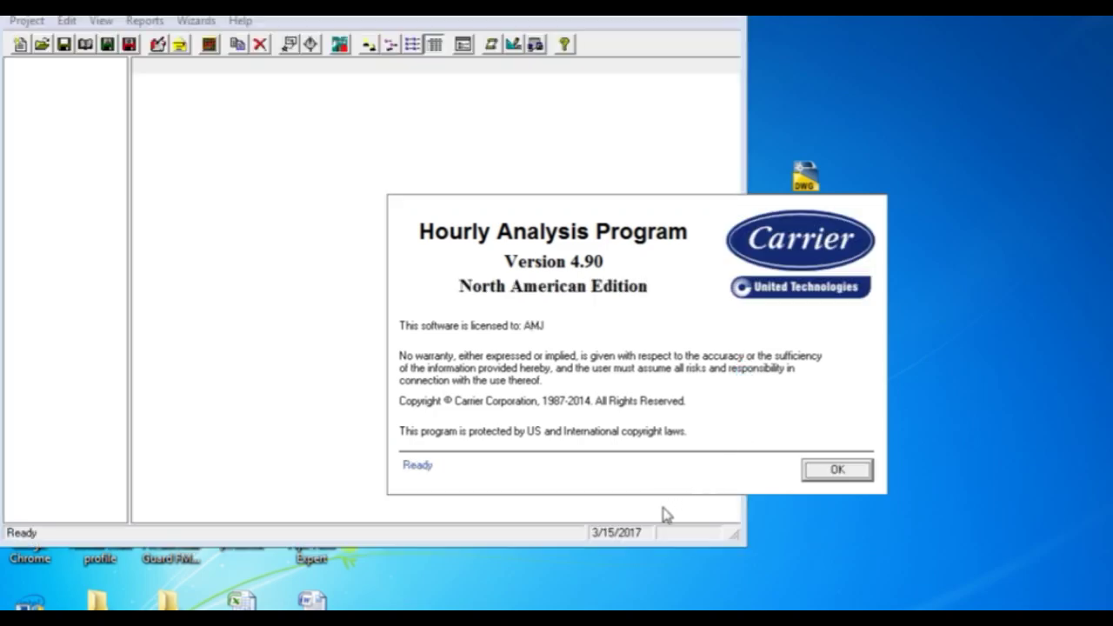
pyautogui.click(824, 477)
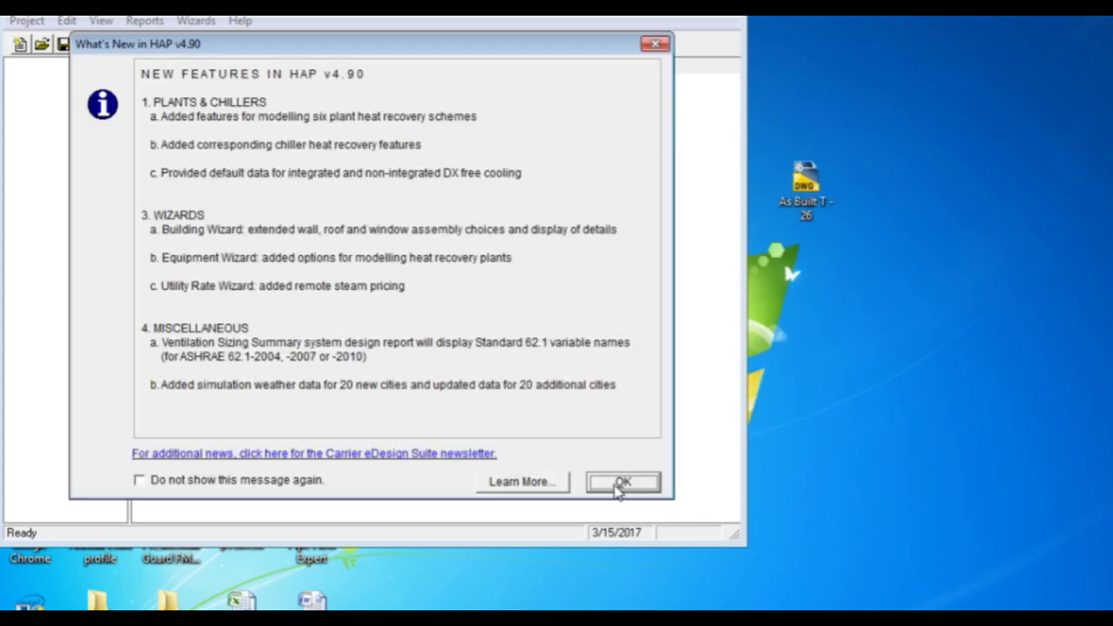
pyautogui.click(619, 484)
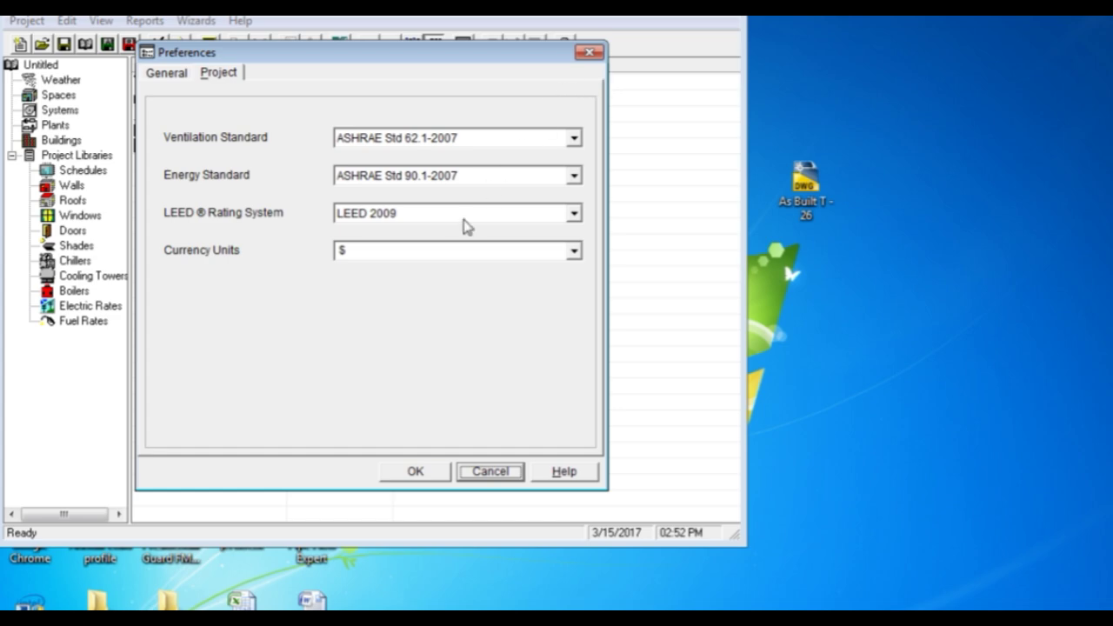
pyautogui.click(419, 470)
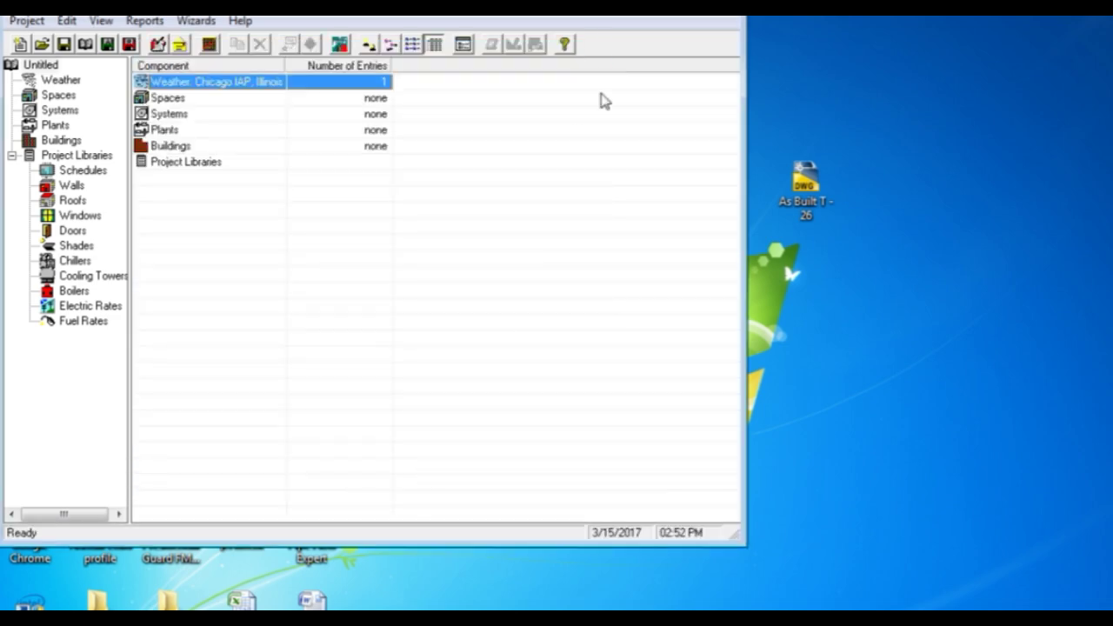
pyautogui.doubleClick(691, 16)
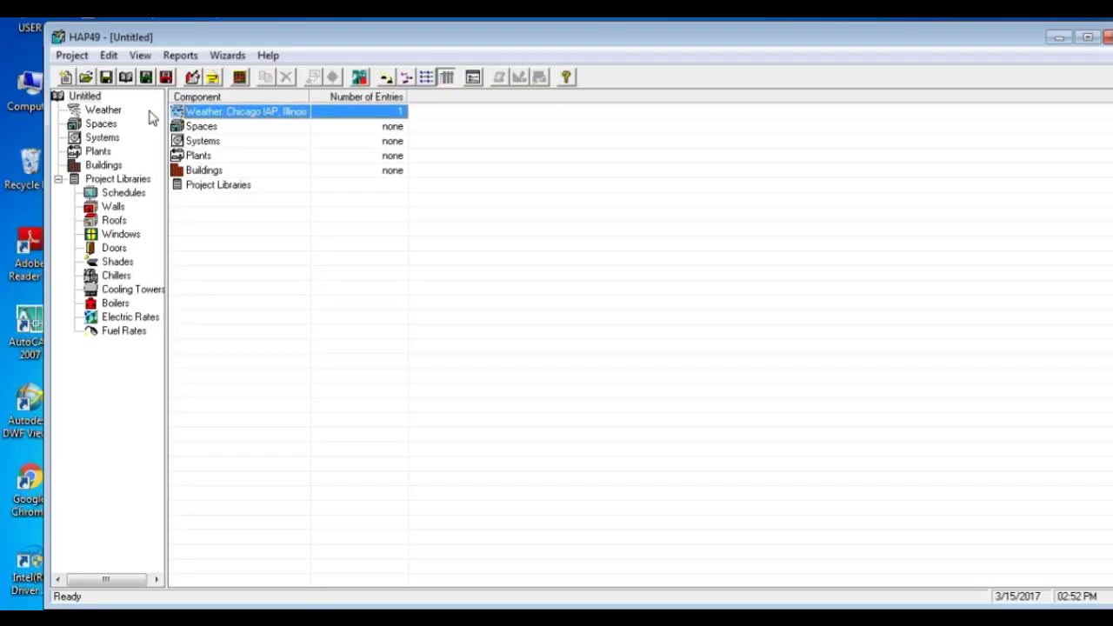
# Set the project weather to Middle East region, United Arab Emirates, city Abu Dhabi
pyautogui.click(105, 111)
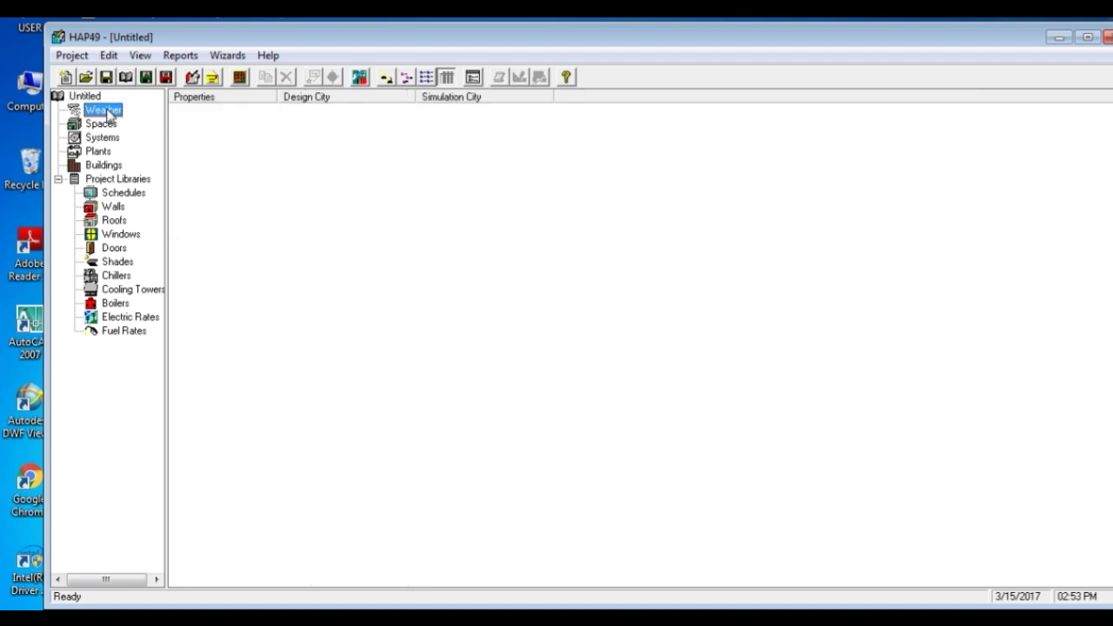
pyautogui.doubleClick(219, 114)
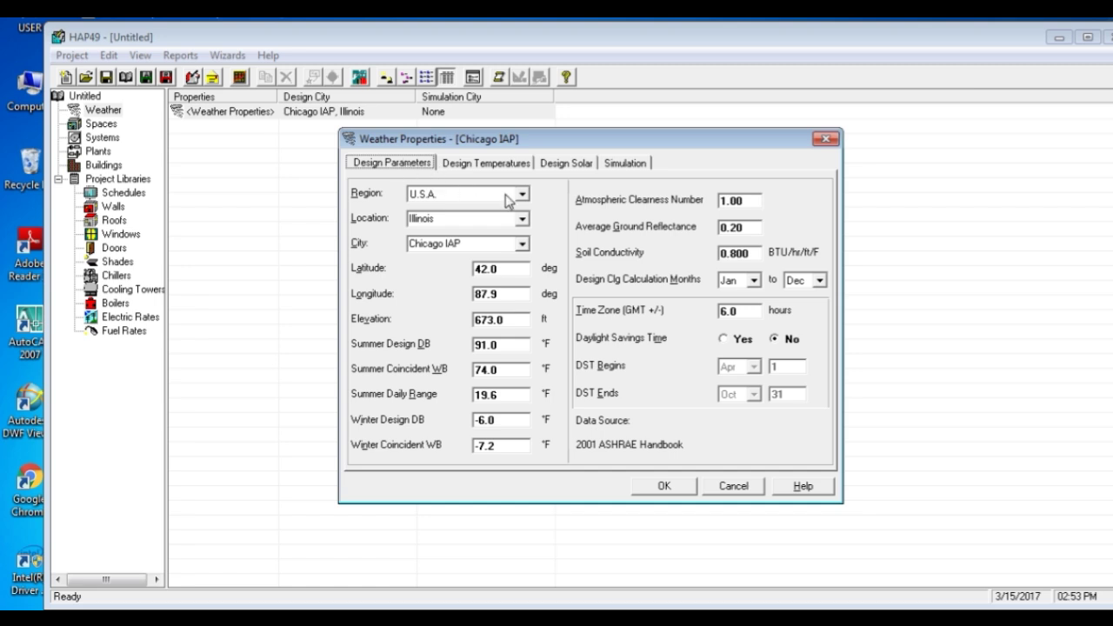
pyautogui.click(523, 195)
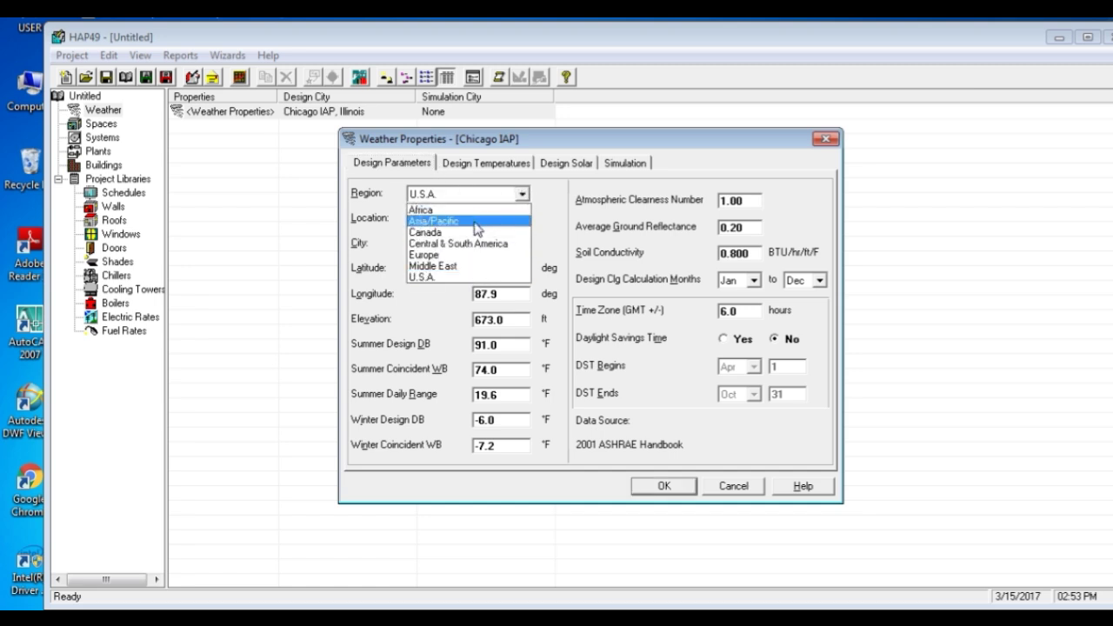
pyautogui.click(464, 266)
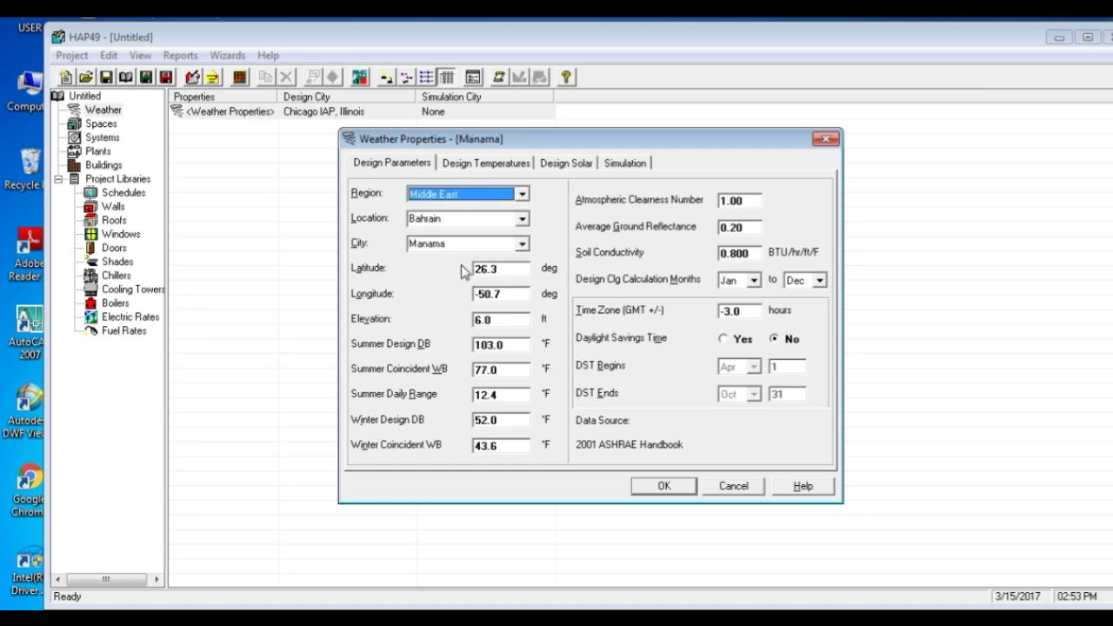
pyautogui.click(521, 220)
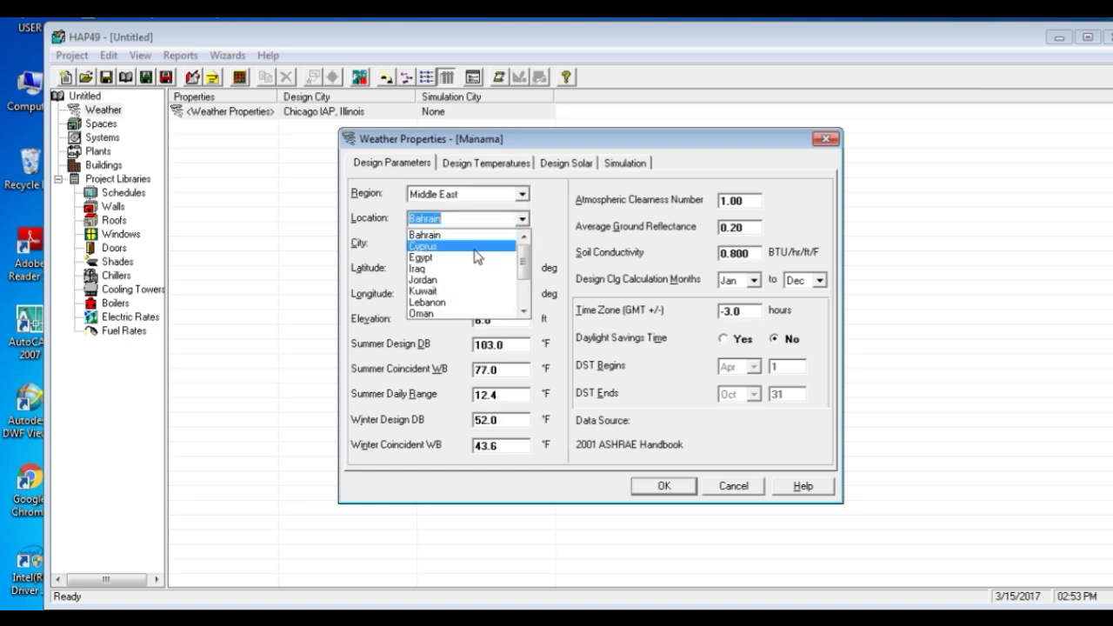
pyautogui.scroll(-1, 487, 248)
pyautogui.scroll(-1, 478, 256)
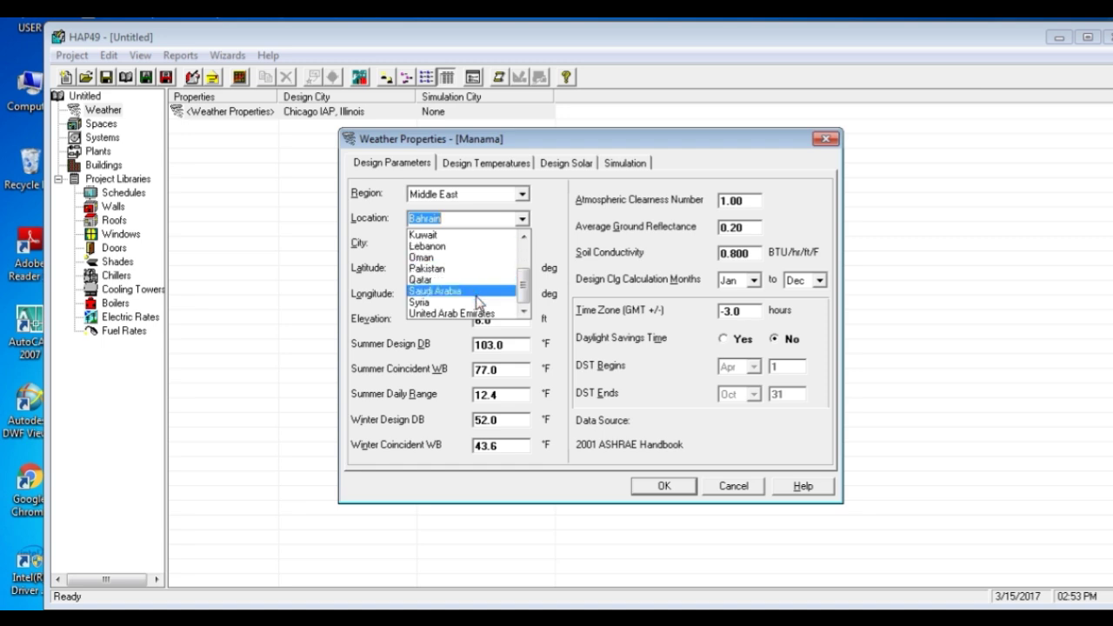
pyautogui.click(478, 313)
pyautogui.click(523, 246)
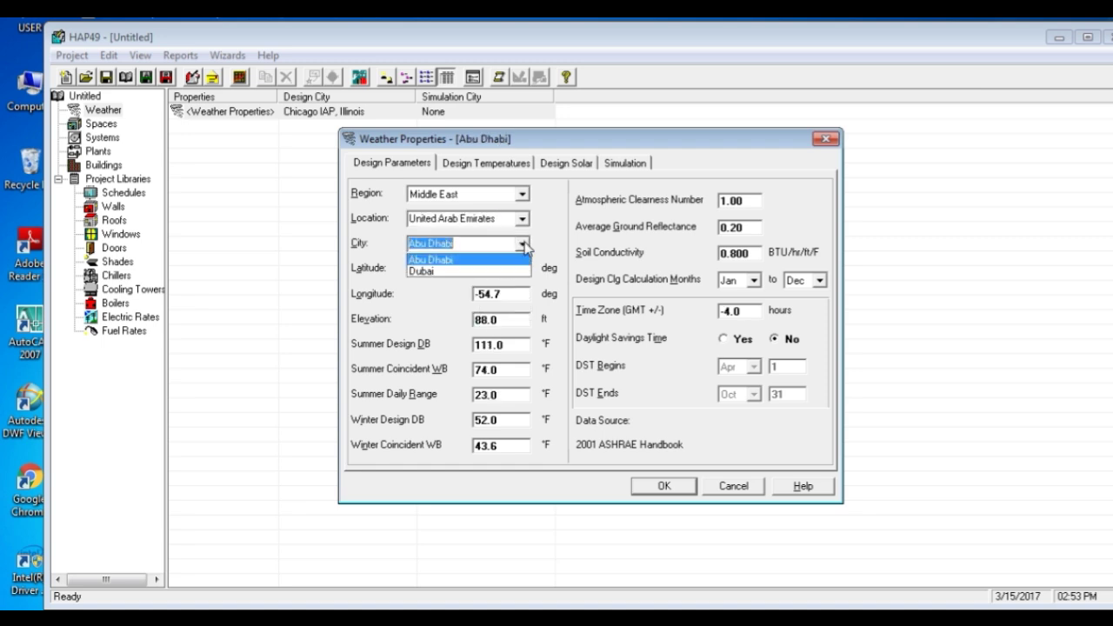
pyautogui.click(454, 260)
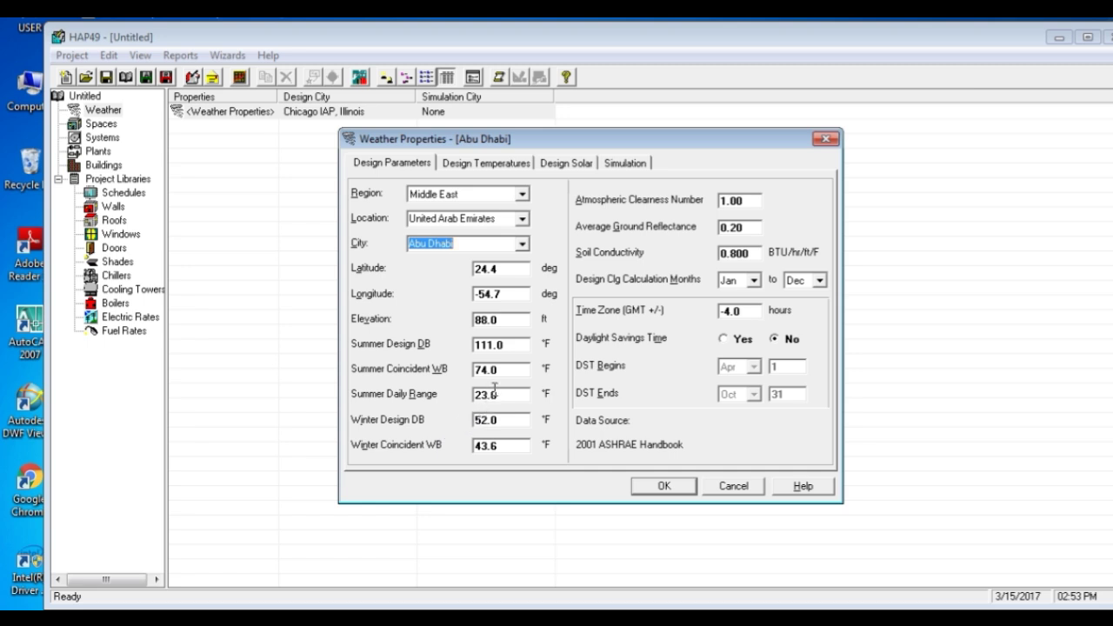
pyautogui.click(666, 487)
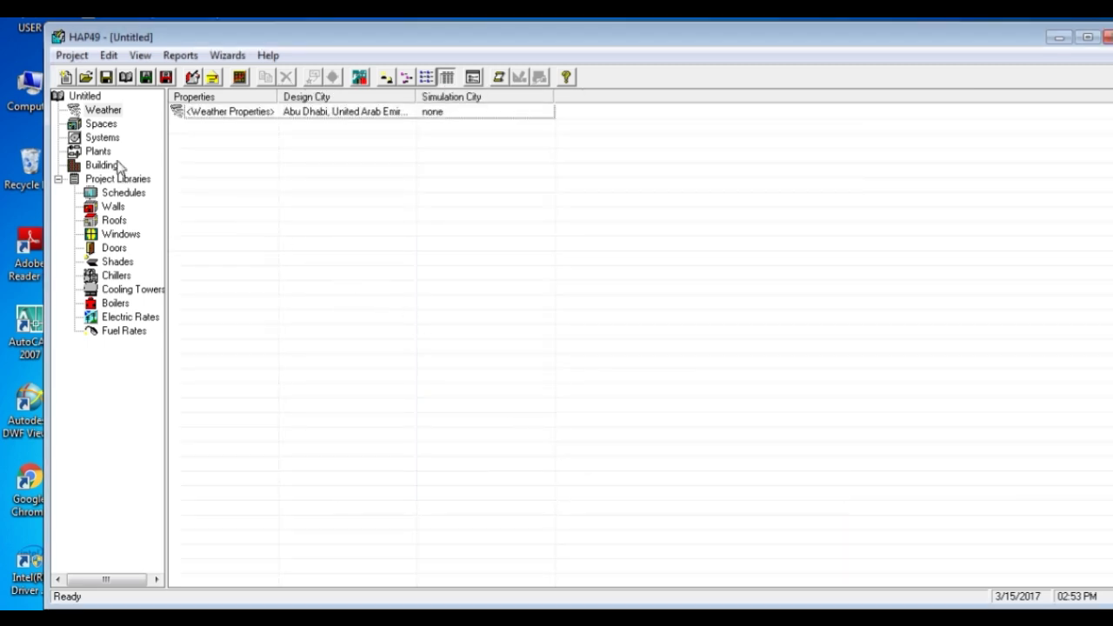
pyautogui.click(110, 126)
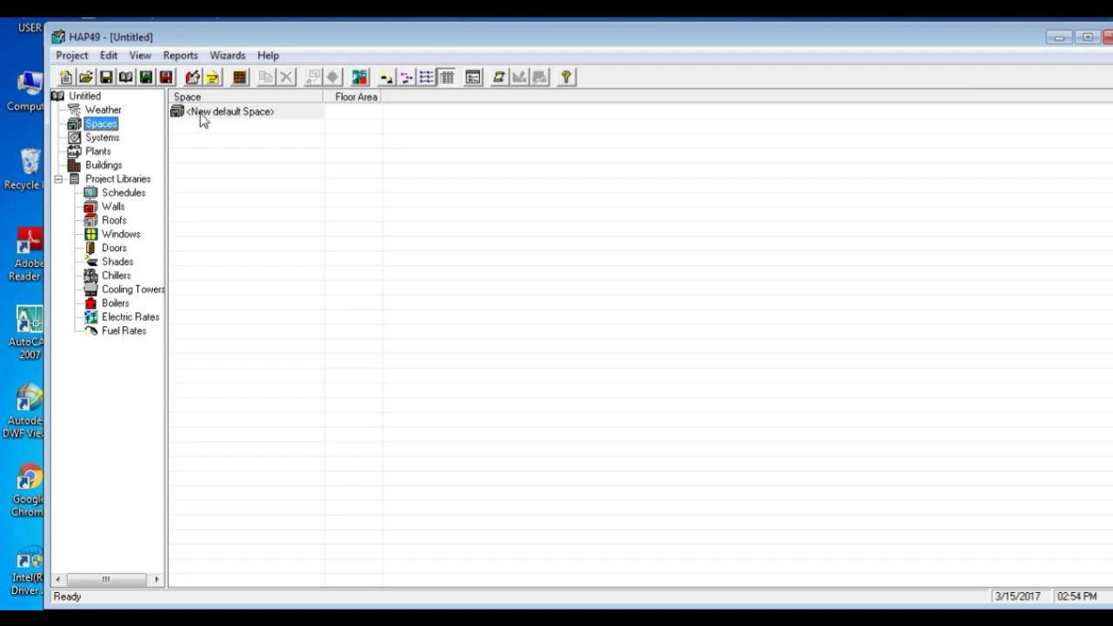
# Open the new default space's properties and rename it 'Ground floor'
pyautogui.click(201, 119)
pyautogui.rightClick(203, 119)
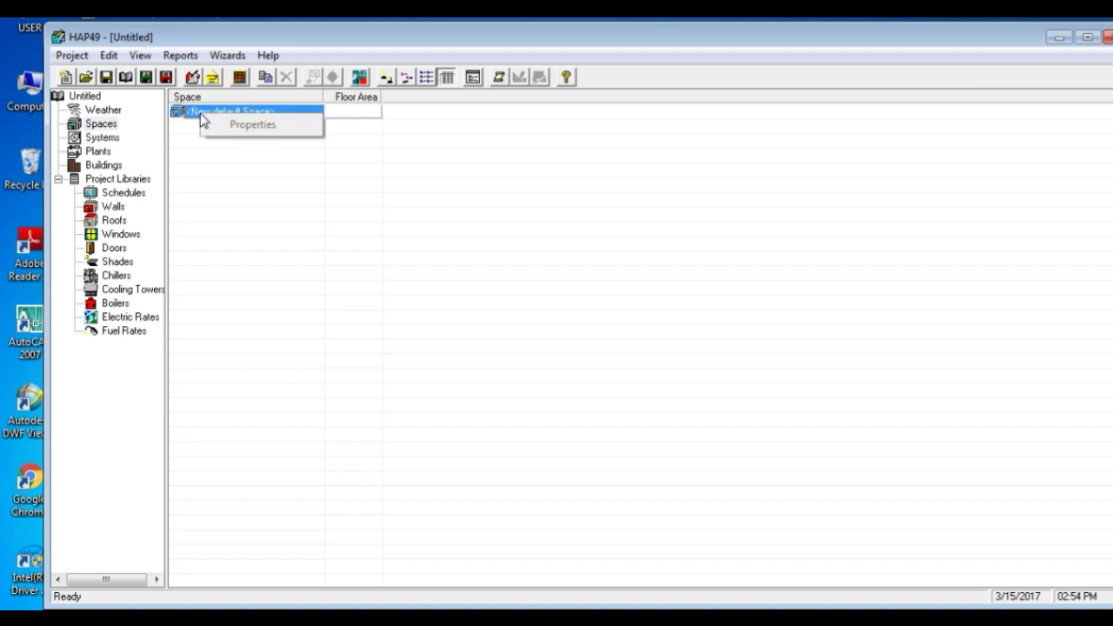
pyautogui.click(201, 118)
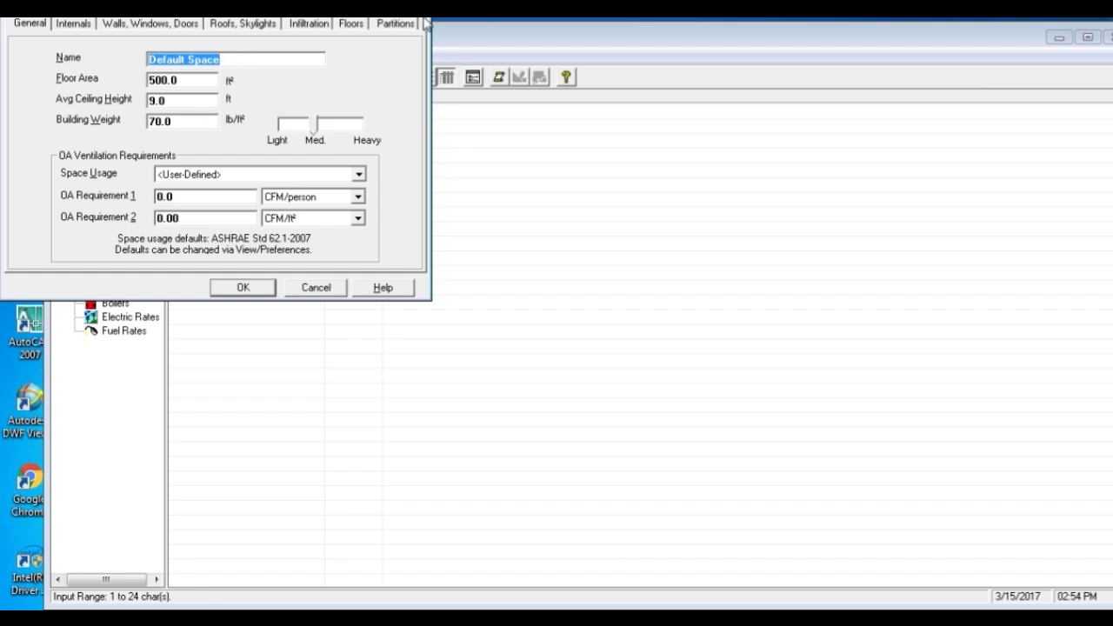
pyautogui.moveTo(358, 7); pyautogui.dragTo(598, 120)
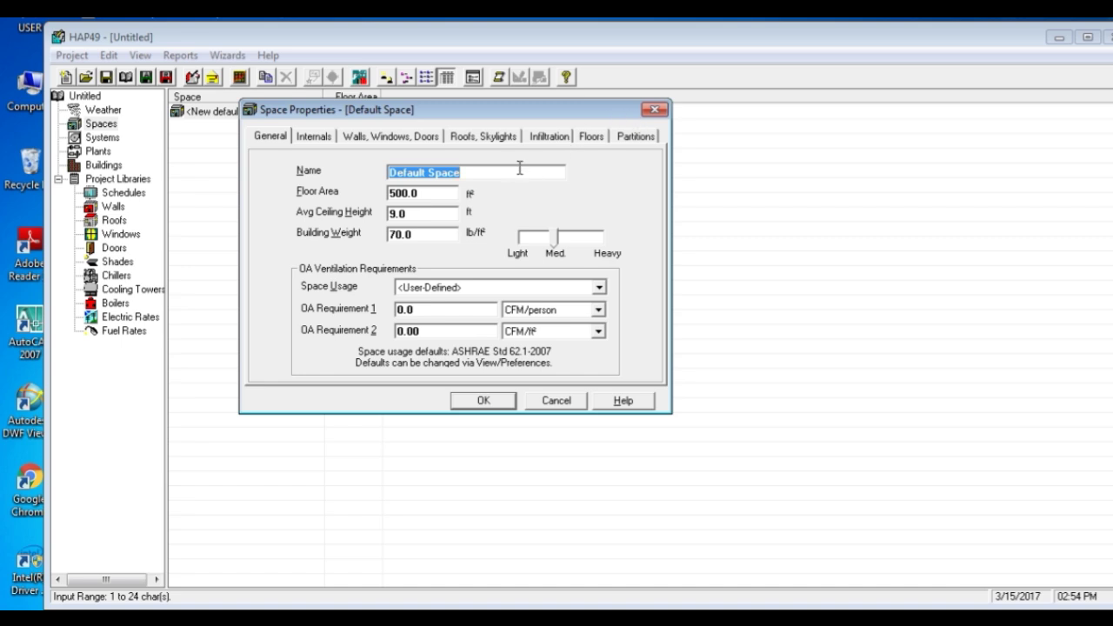
pyautogui.write('Ground floor')
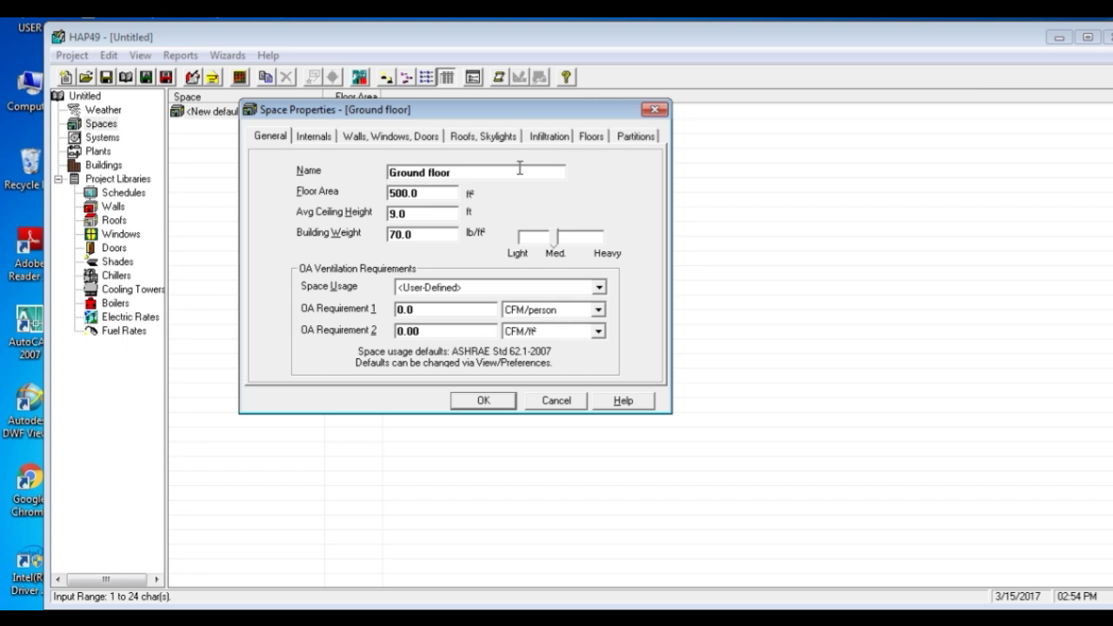
pyautogui.press('Tab')
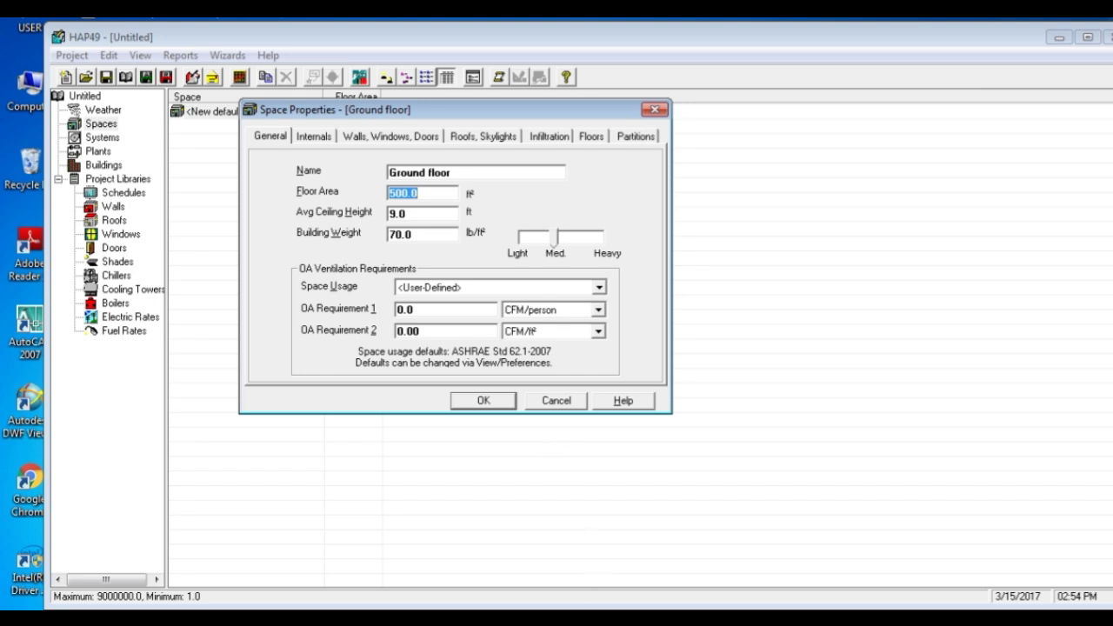
pyautogui.press('super')
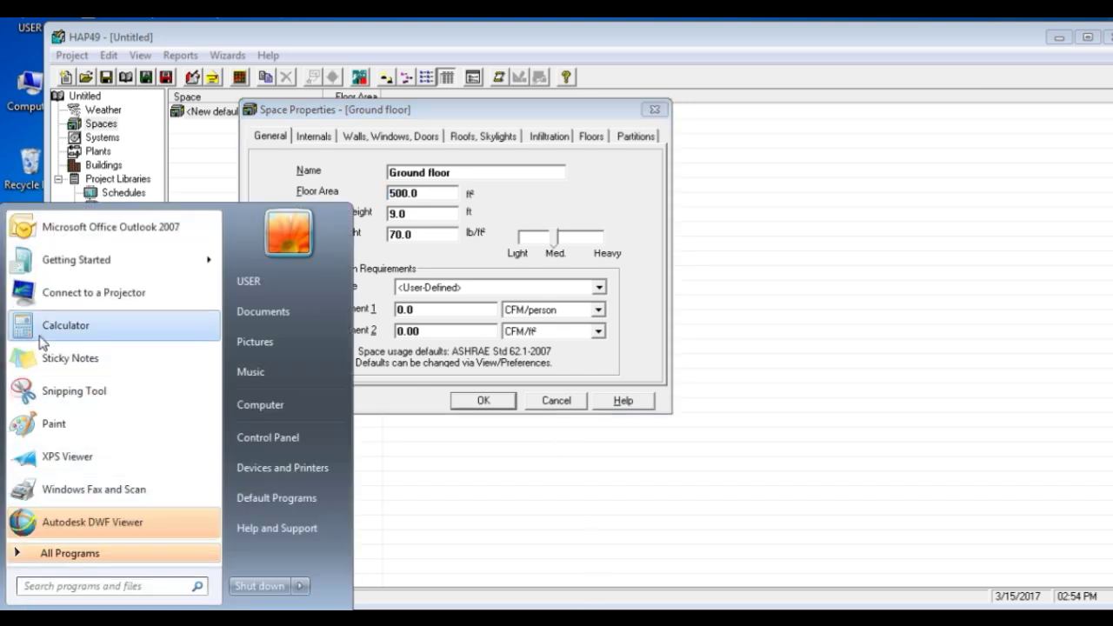
# Place Calculator beside the space properties and zoom the plan to read its dimensions
pyautogui.click(43, 326)
pyautogui.moveTo(214, 120); pyautogui.dragTo(787, 167)
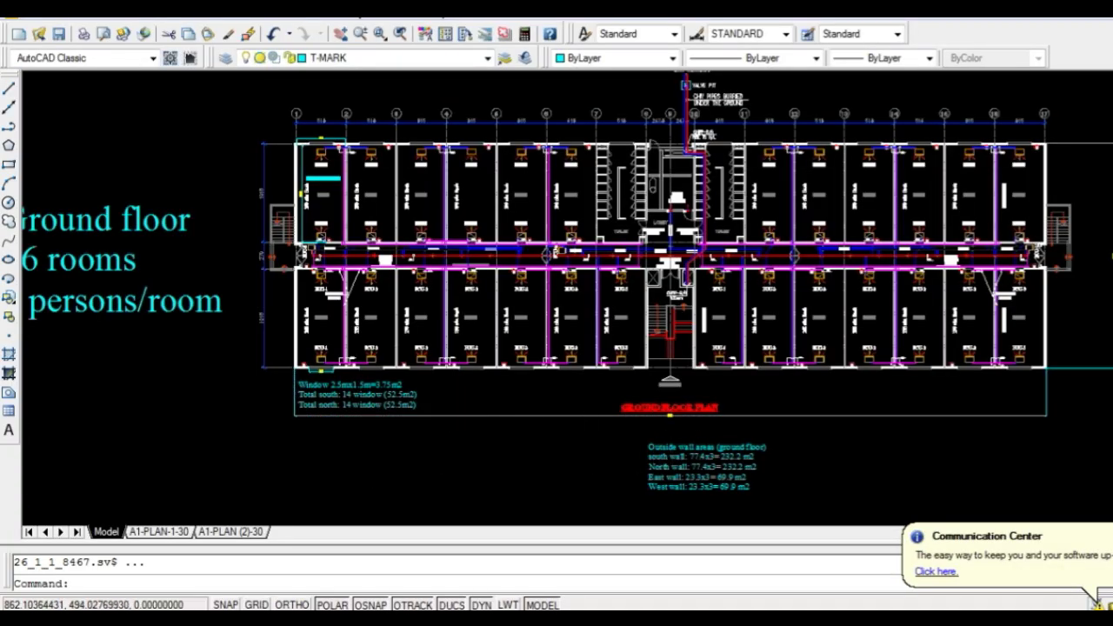
pyautogui.scroll(4, 669, 416)
pyautogui.scroll(3, 651, 355)
pyautogui.scroll(-3, 638, 351)
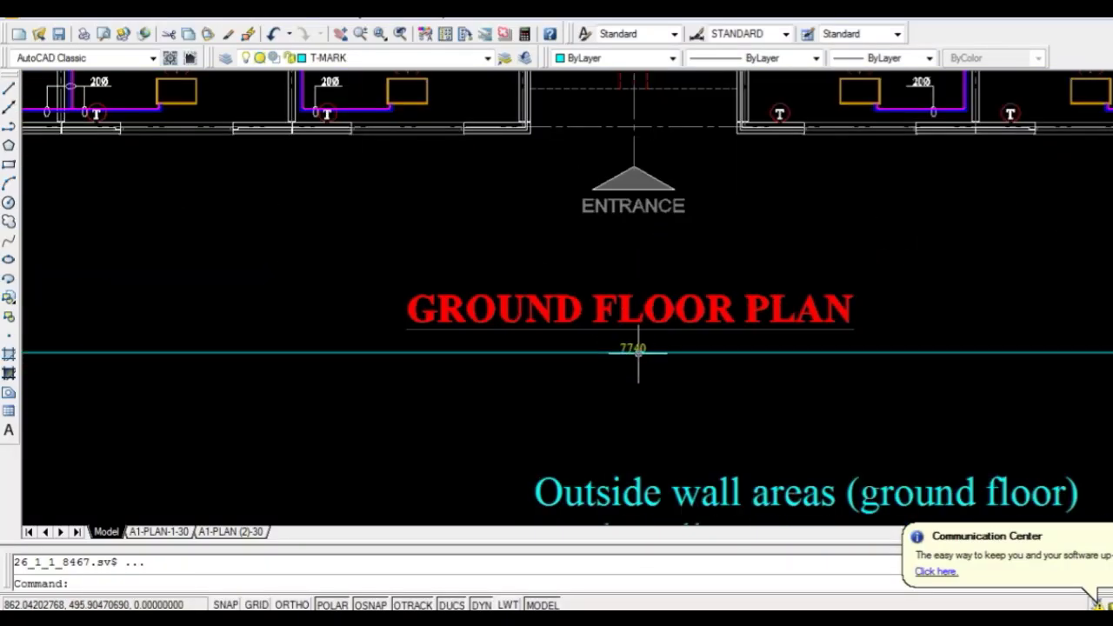
pyautogui.scroll(-3, 638, 351)
pyautogui.scroll(-3, 695, 305)
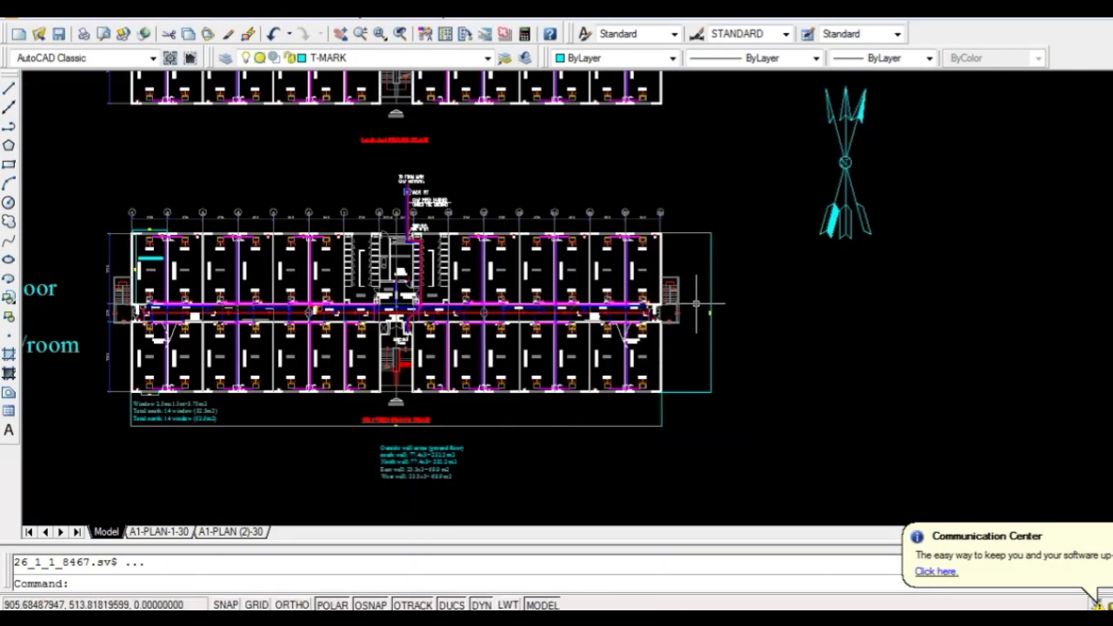
# Calculate the ground floor area: 77.4 × 23.3 = 1803.42
pyautogui.scroll(5, 704, 322)
pyautogui.scroll(2, 716, 339)
pyautogui.scroll(-2, 696, 335)
pyautogui.scroll(1, 684, 324)
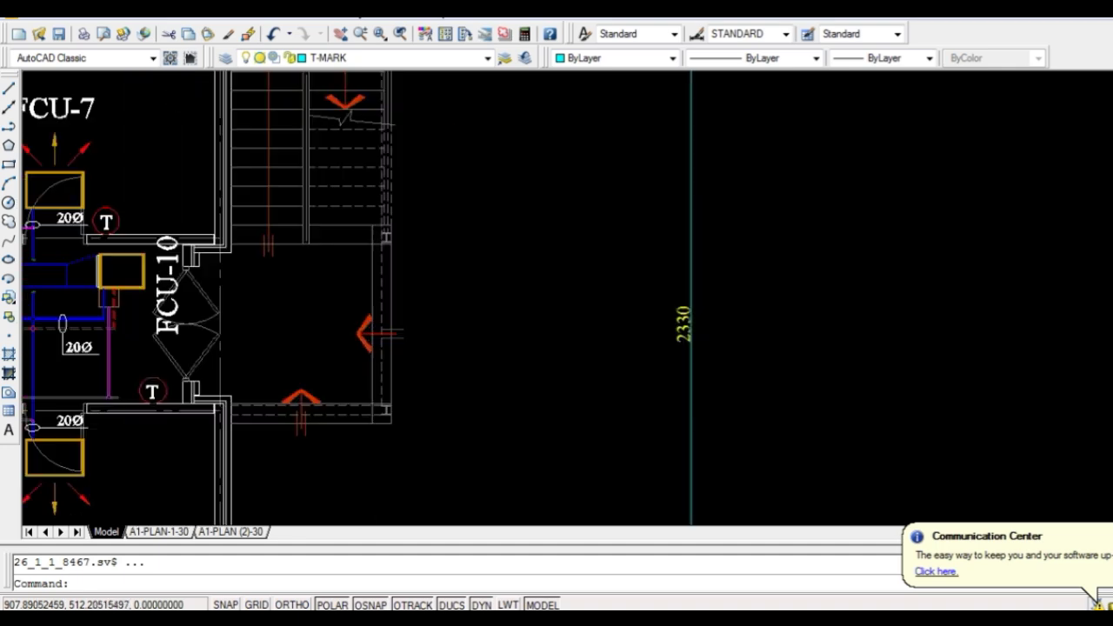
pyautogui.scroll(-5, 708, 374)
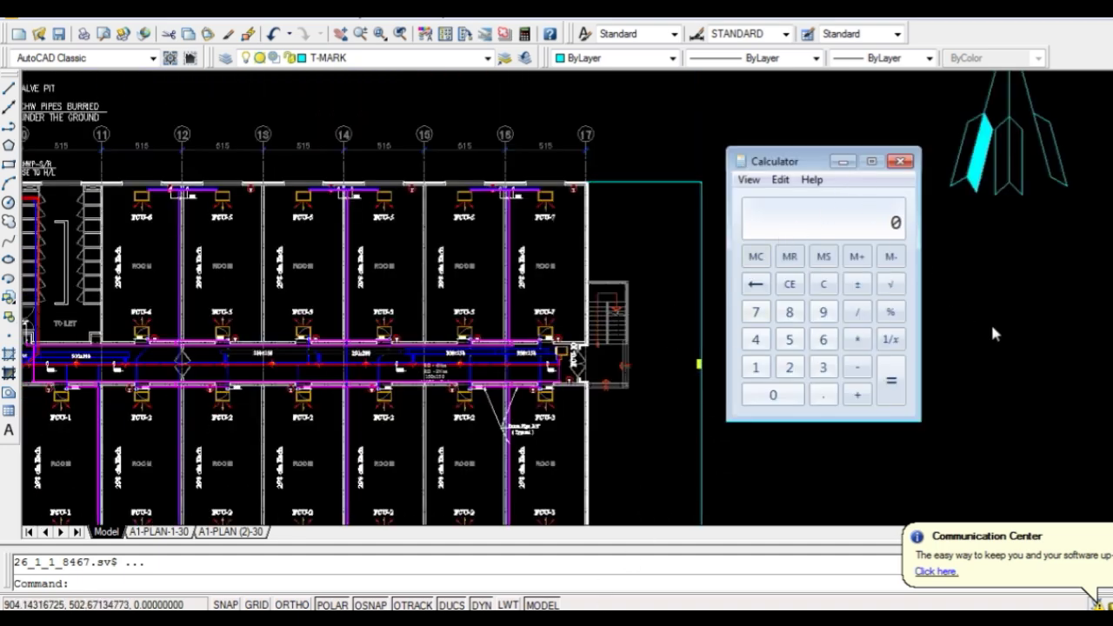
pyautogui.write('77')
pyautogui.write('.4 ')
pyautogui.write('* ')
pyautogui.write('2')
pyautogui.write('3.3')
pyautogui.press('Return')
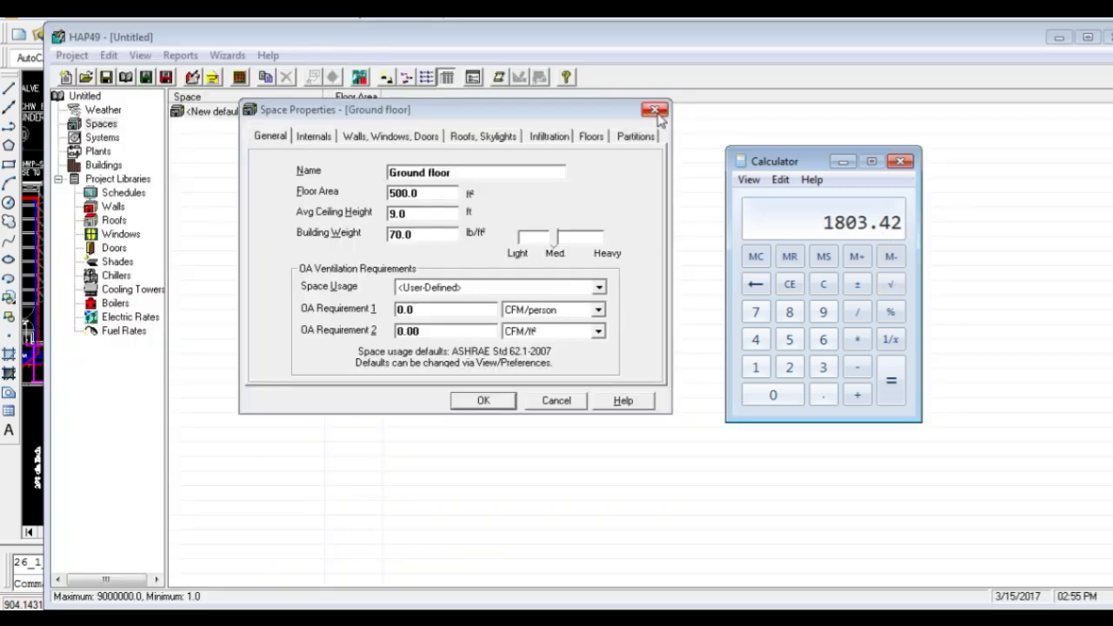
# Discard the unsaved space edits and name the project 'Workers Buildings'
pyautogui.hotkey('alt', 'Tab')
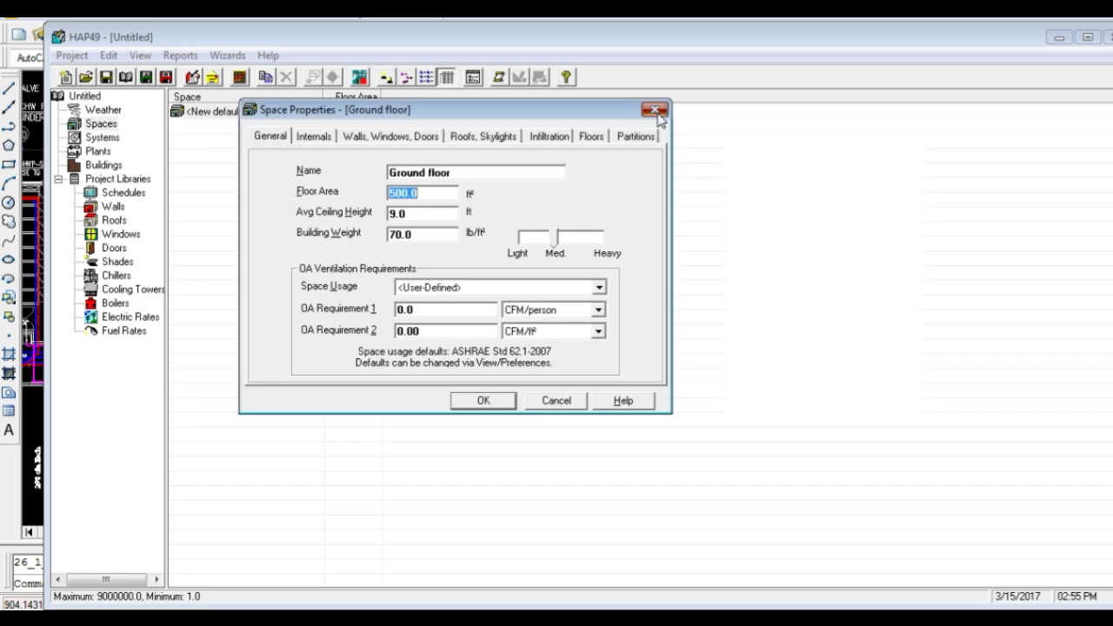
pyautogui.click(657, 114)
pyautogui.click(87, 57)
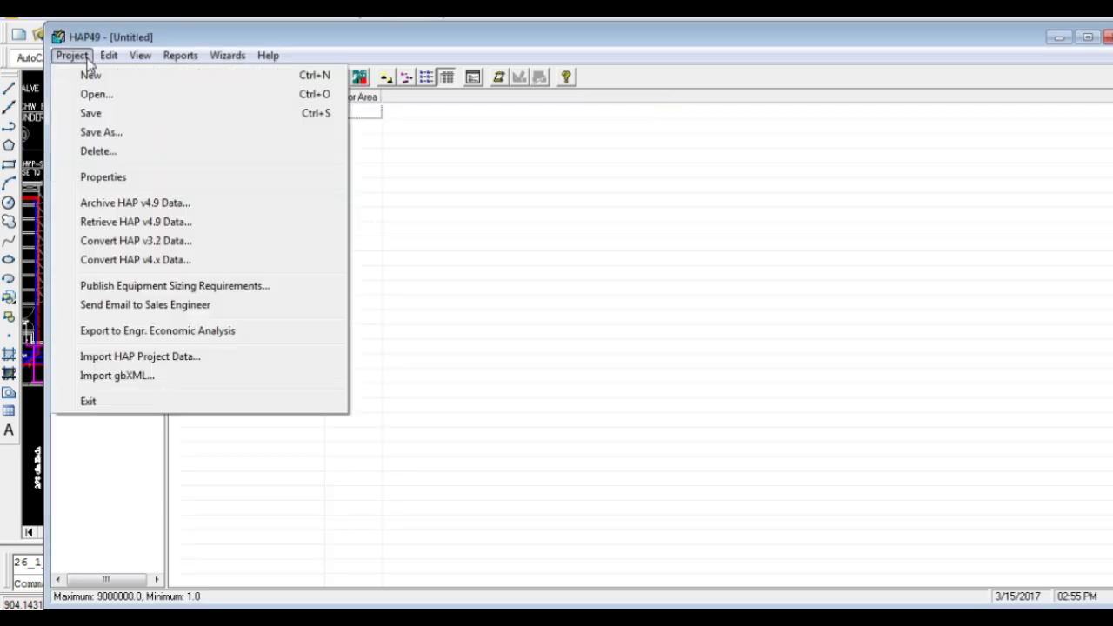
pyautogui.click(87, 179)
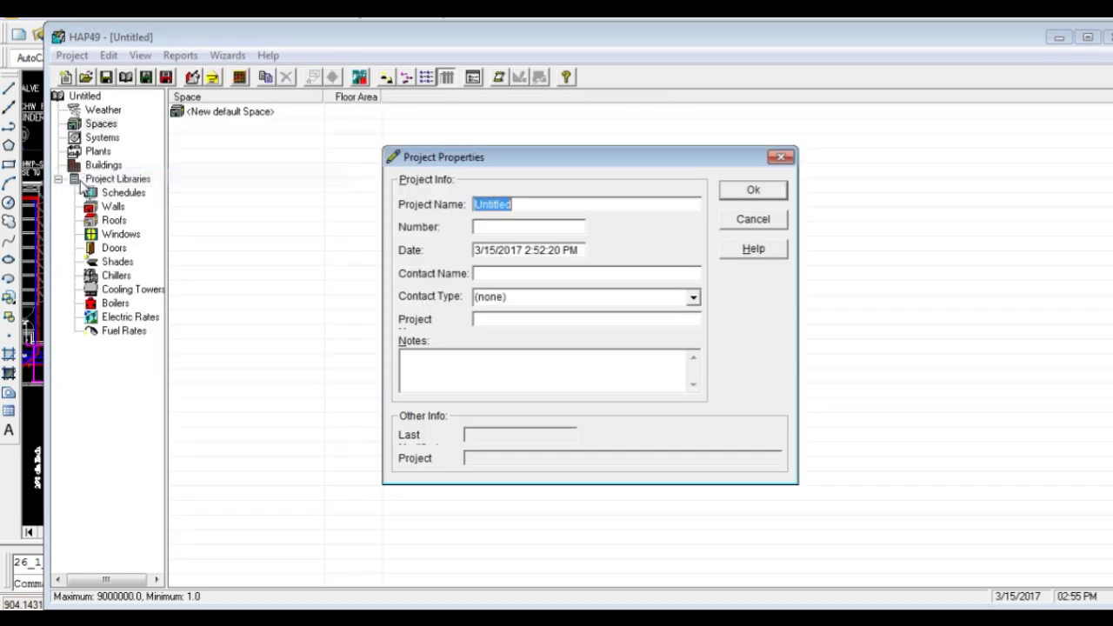
pyautogui.write('Workers Buildings')
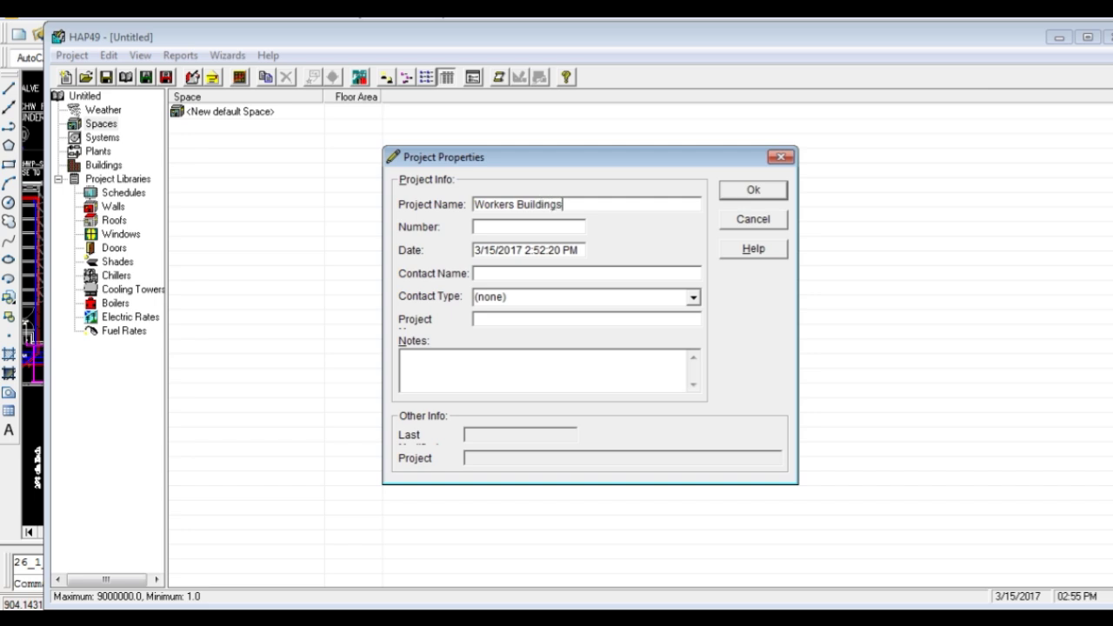
pyautogui.click(733, 197)
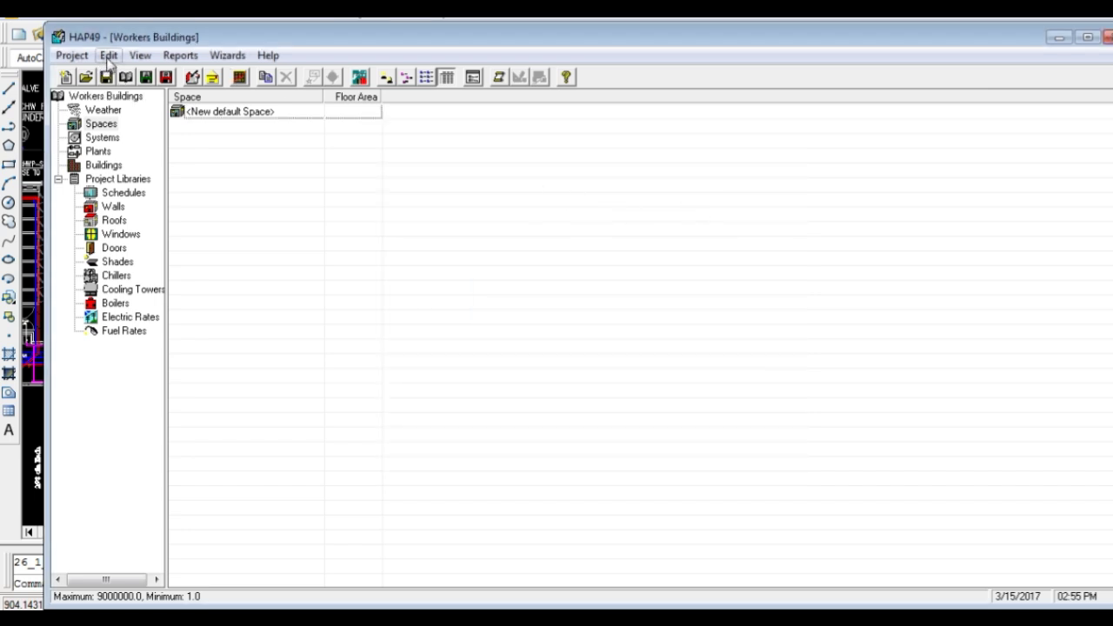
# Set the program preferences to SI Metric units
pyautogui.click(109, 61)
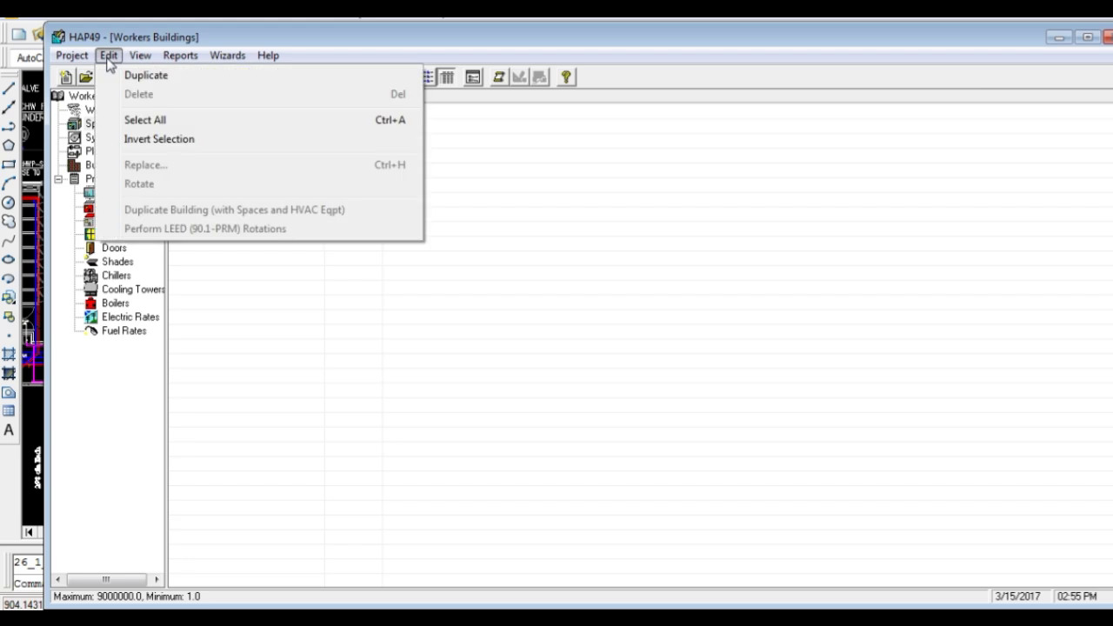
pyautogui.moveTo(140, 54)
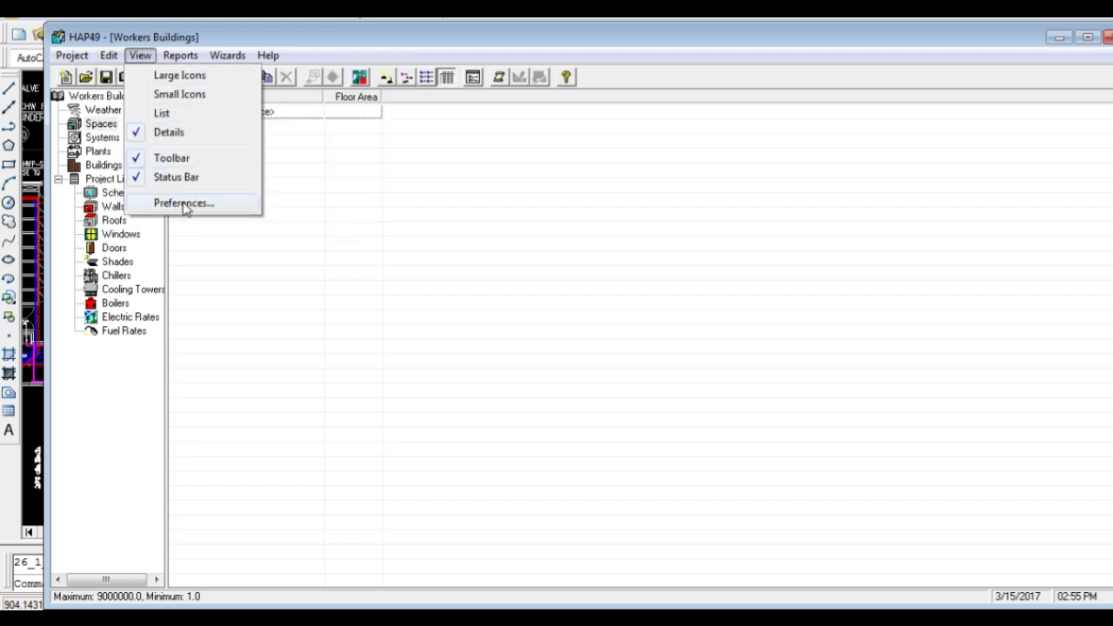
pyautogui.click(183, 205)
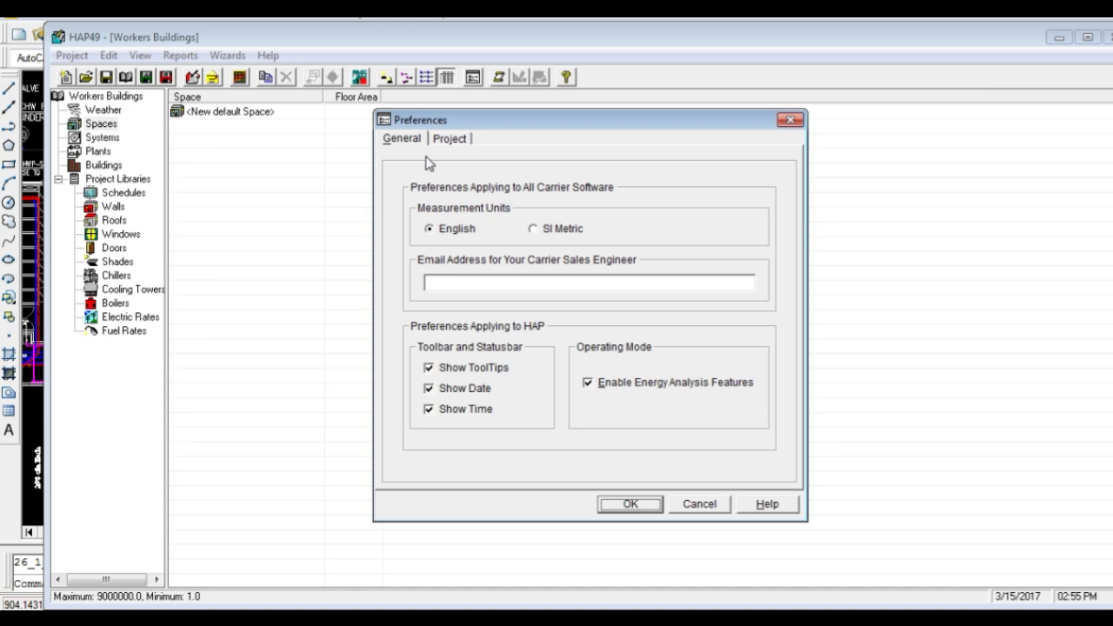
pyautogui.click(539, 231)
pyautogui.click(643, 508)
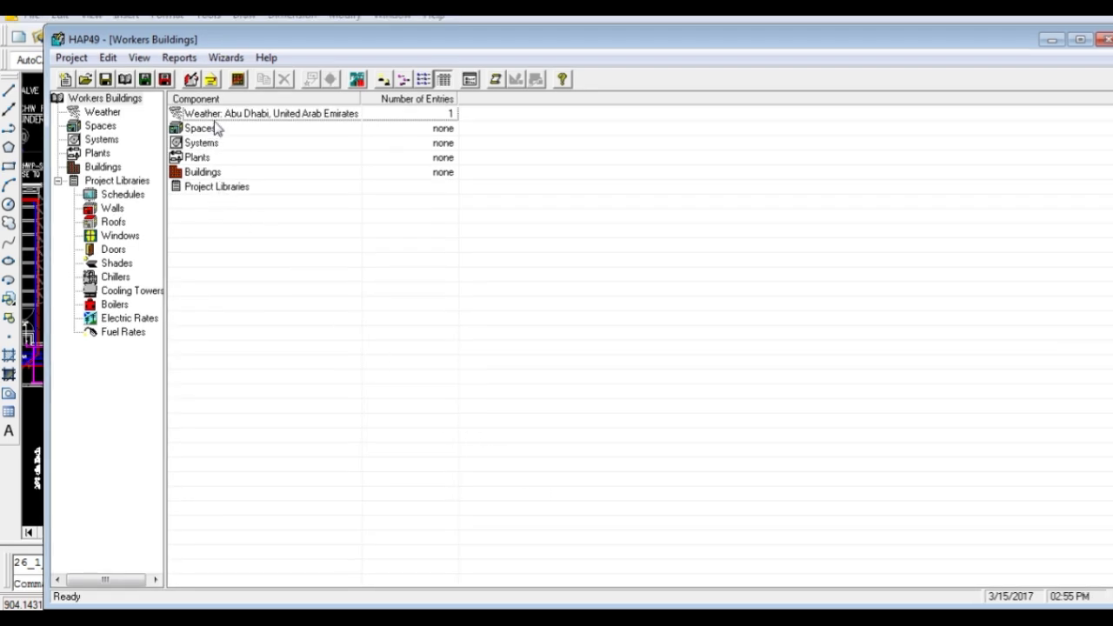
# Open the new default space and name it 'Ground floor'
pyautogui.click(217, 133)
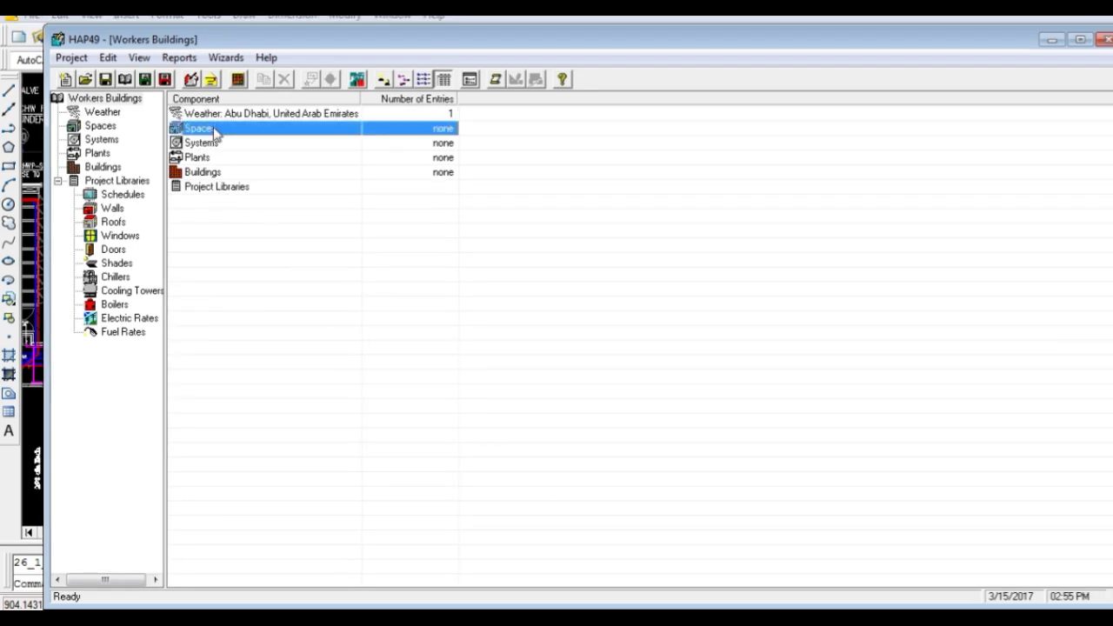
pyautogui.doubleClick(216, 130)
pyautogui.doubleClick(232, 113)
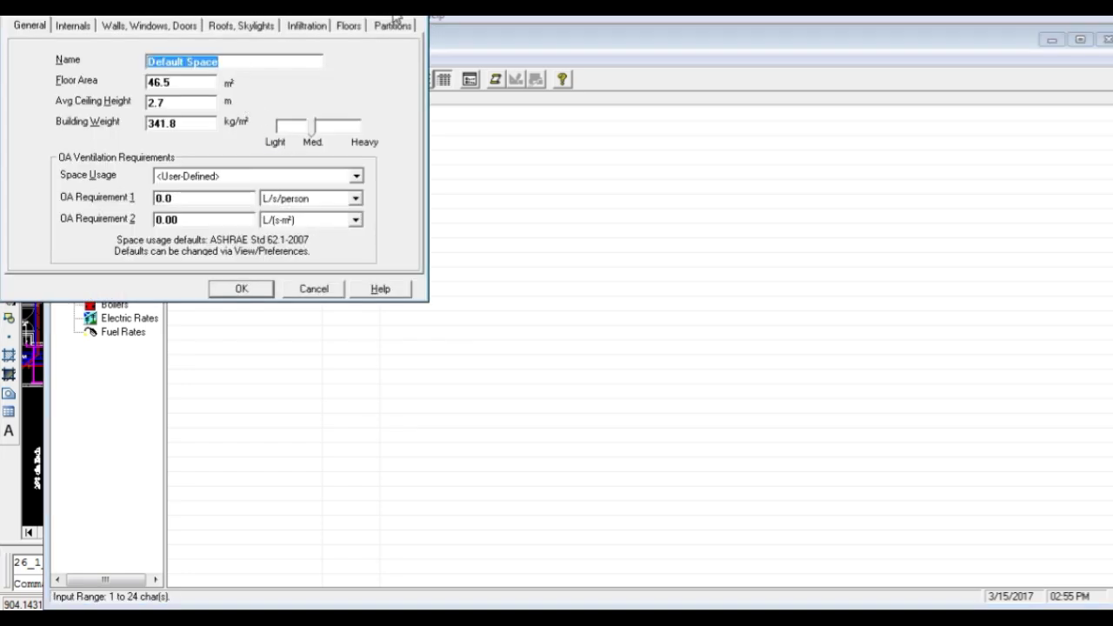
pyautogui.moveTo(397, 15)
pyautogui.mouseDown()
pyautogui.moveTo(564, 113)
pyautogui.moveTo(645, 127)
pyautogui.mouseUp()
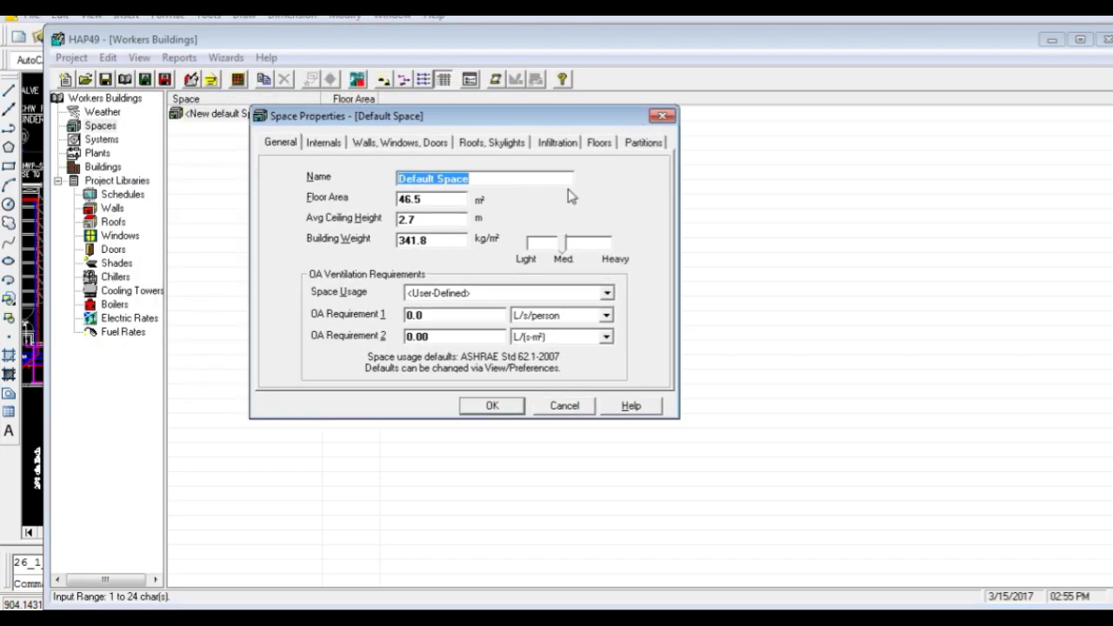
pyautogui.write('Ground')
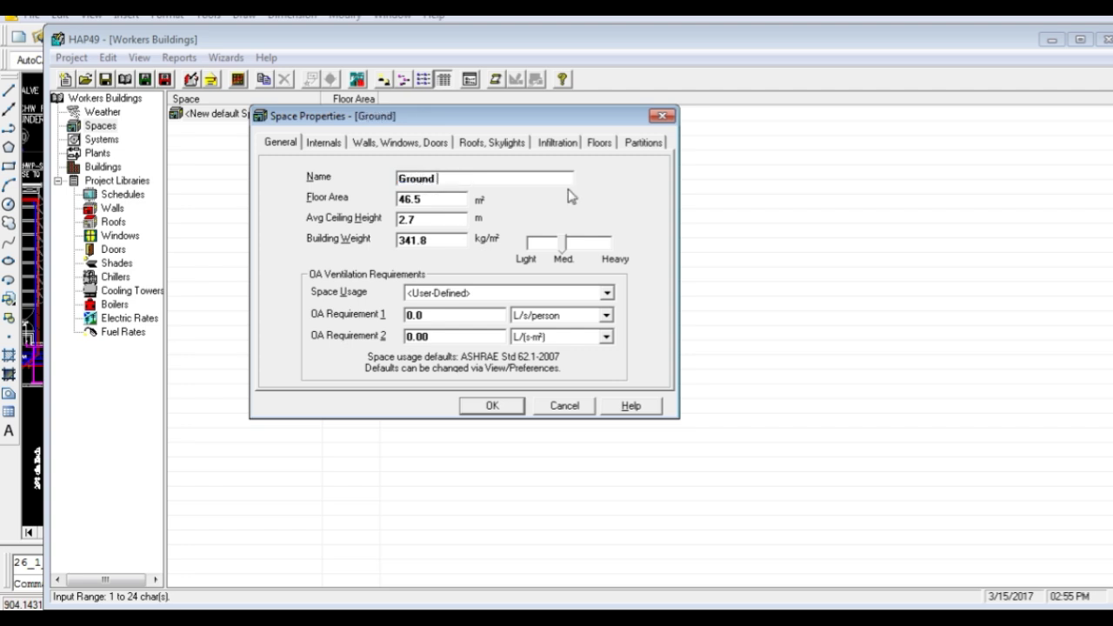
pyautogui.write(' floor')
# Give Ground floor a floor area of 1803 m² and a 3.0 m ceiling height
pyautogui.click(445, 199)
pyautogui.moveTo(441, 198); pyautogui.dragTo(386, 202)
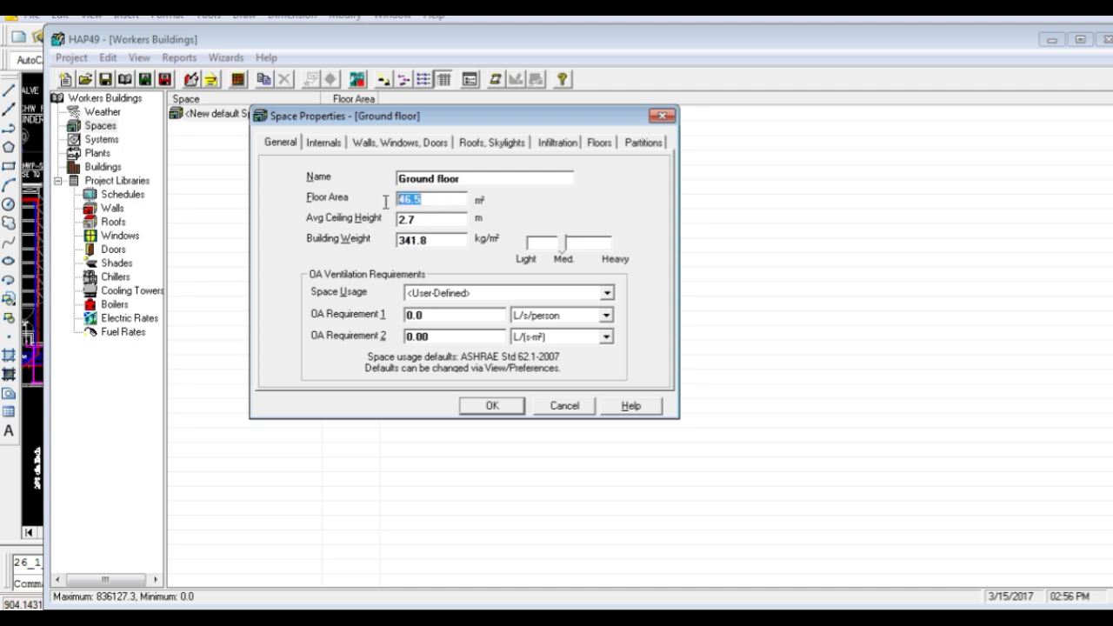
pyautogui.hotkey('alt', 'Tab')
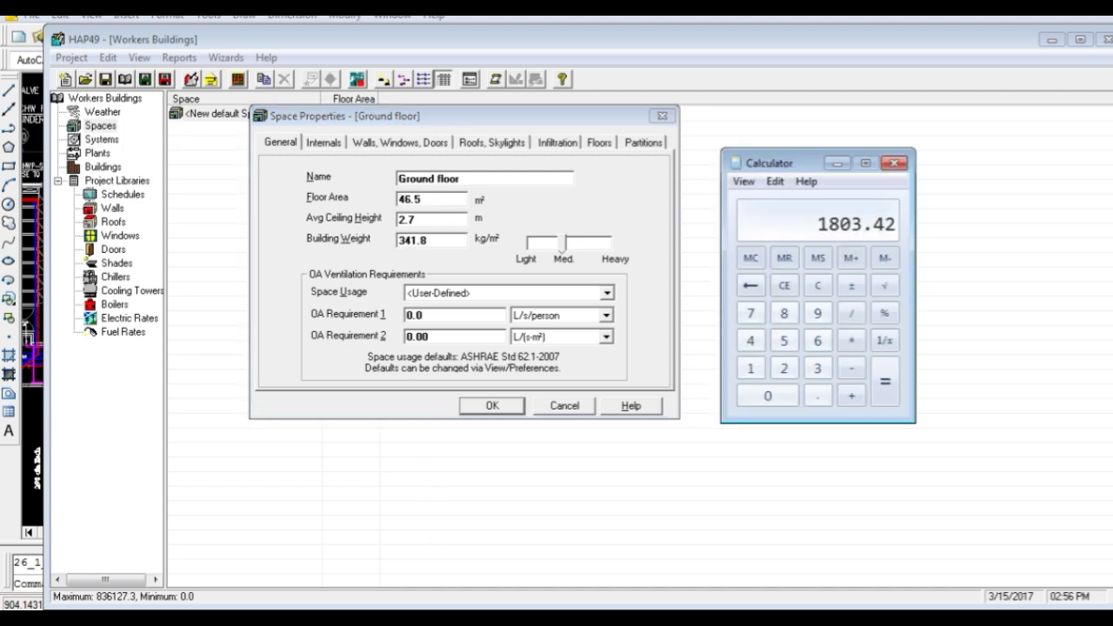
pyautogui.hotkey('alt', 'Tab')
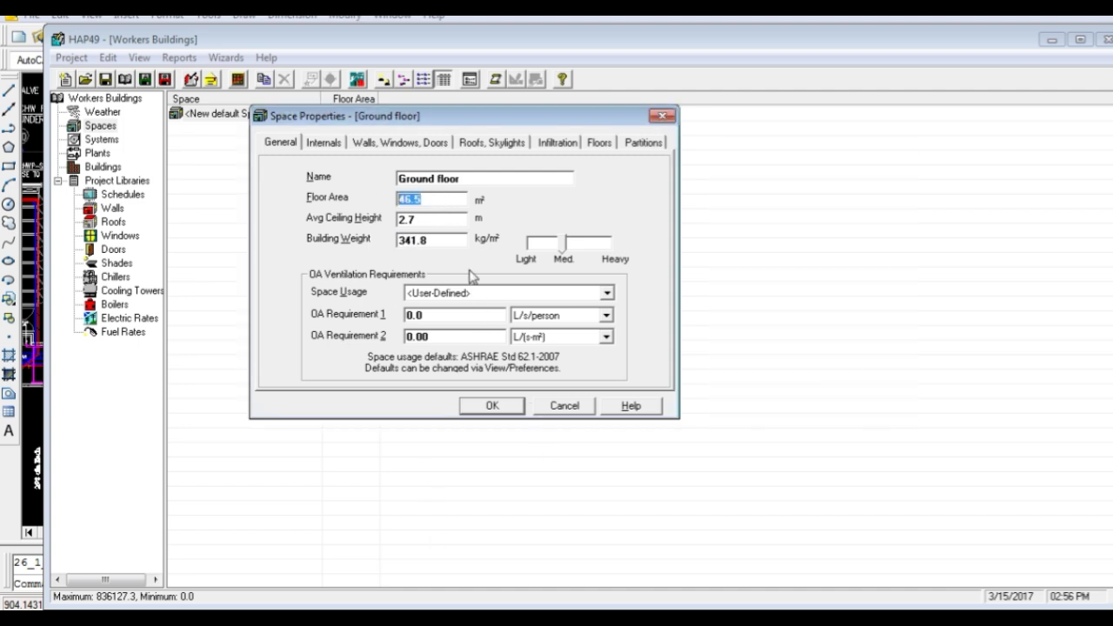
pyautogui.write('1803')
pyautogui.click(447, 219)
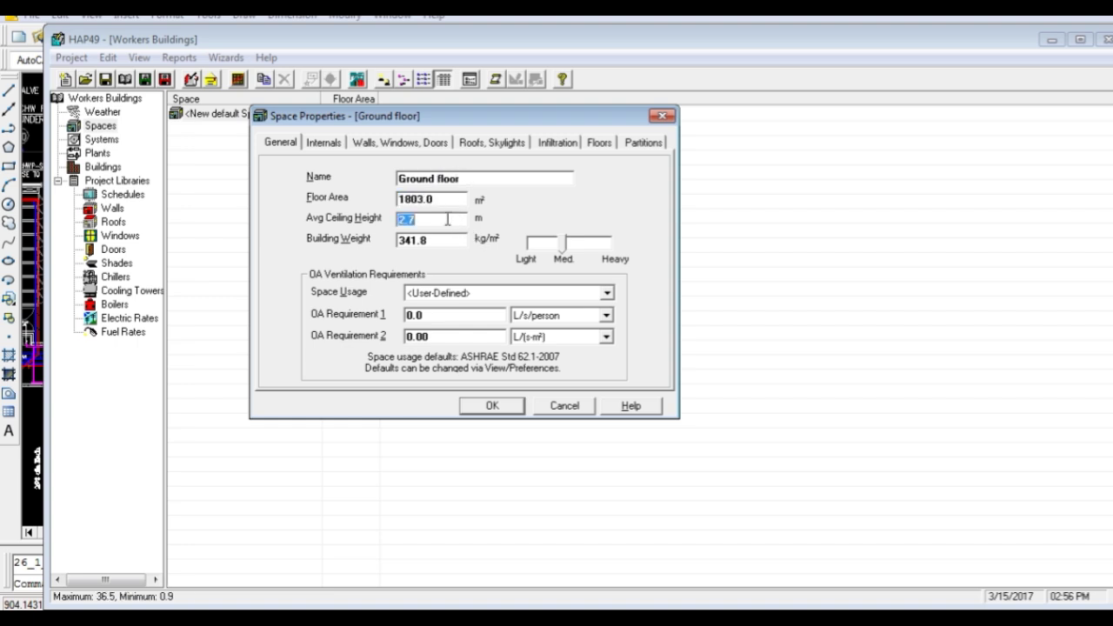
pyautogui.write('3')
pyautogui.click(461, 237)
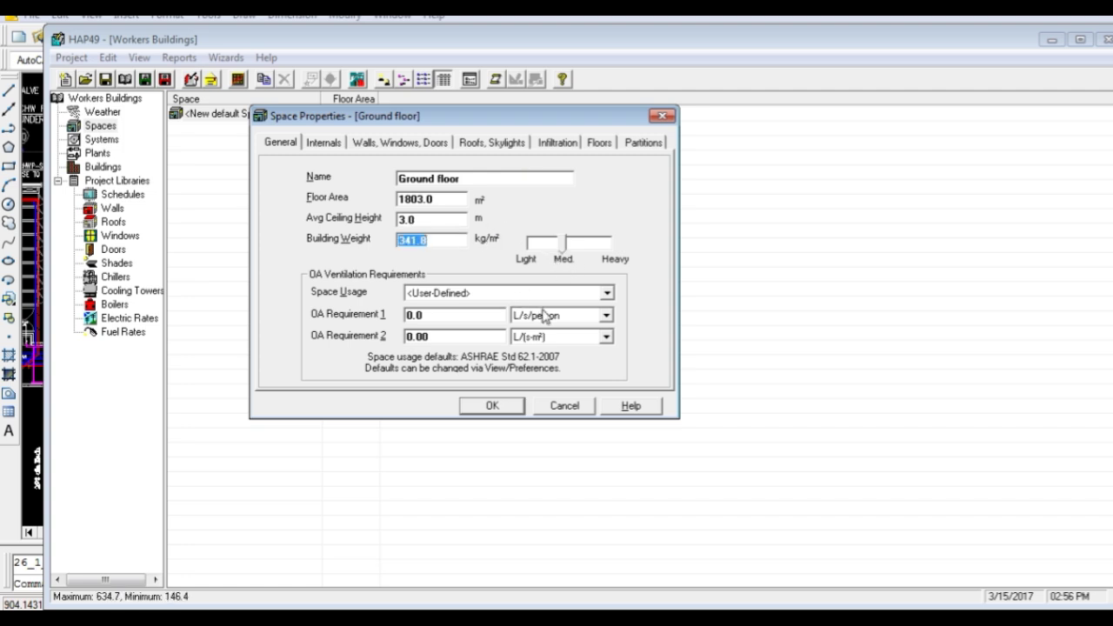
# Set the space usage to RESIDENTIAL: Dwelling unit
pyautogui.click(607, 294)
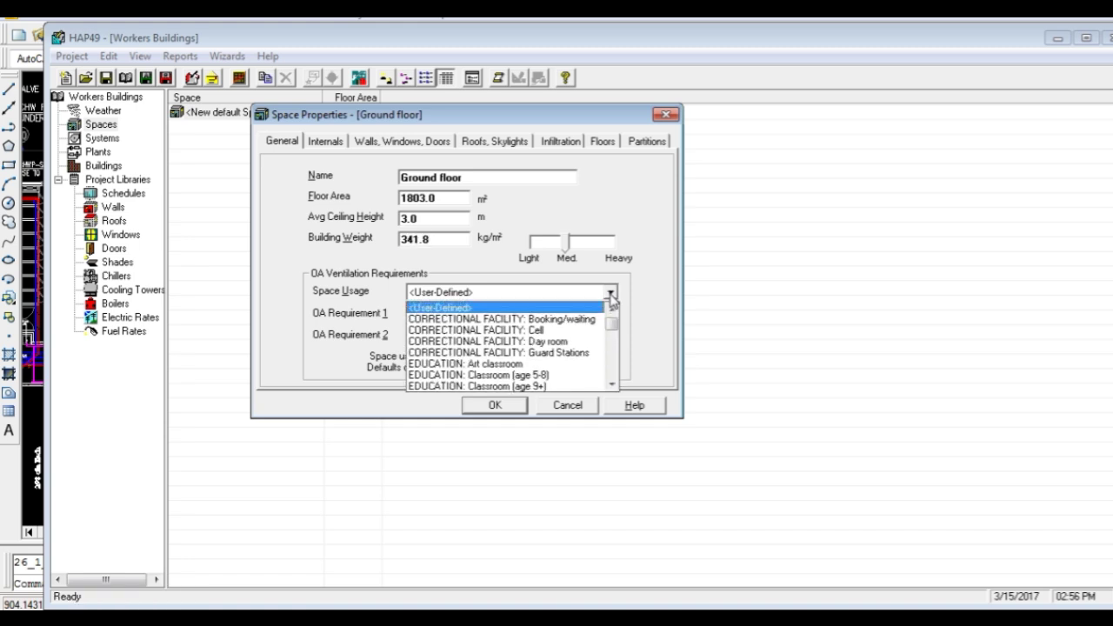
pyautogui.scroll(-15, 483, 358)
pyautogui.click(483, 354)
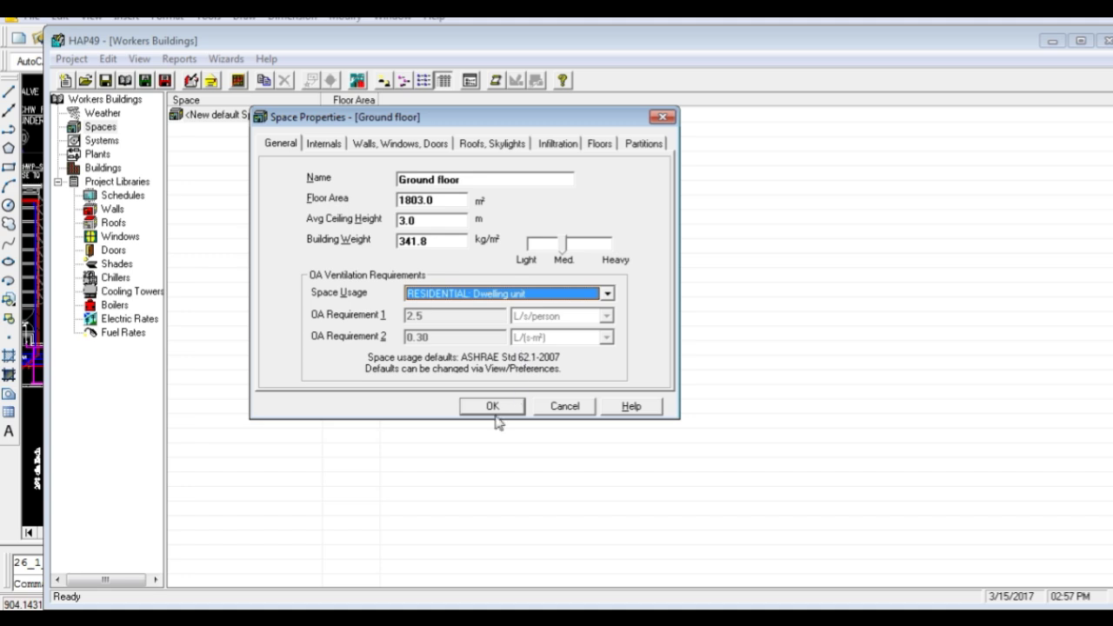
pyautogui.click(327, 144)
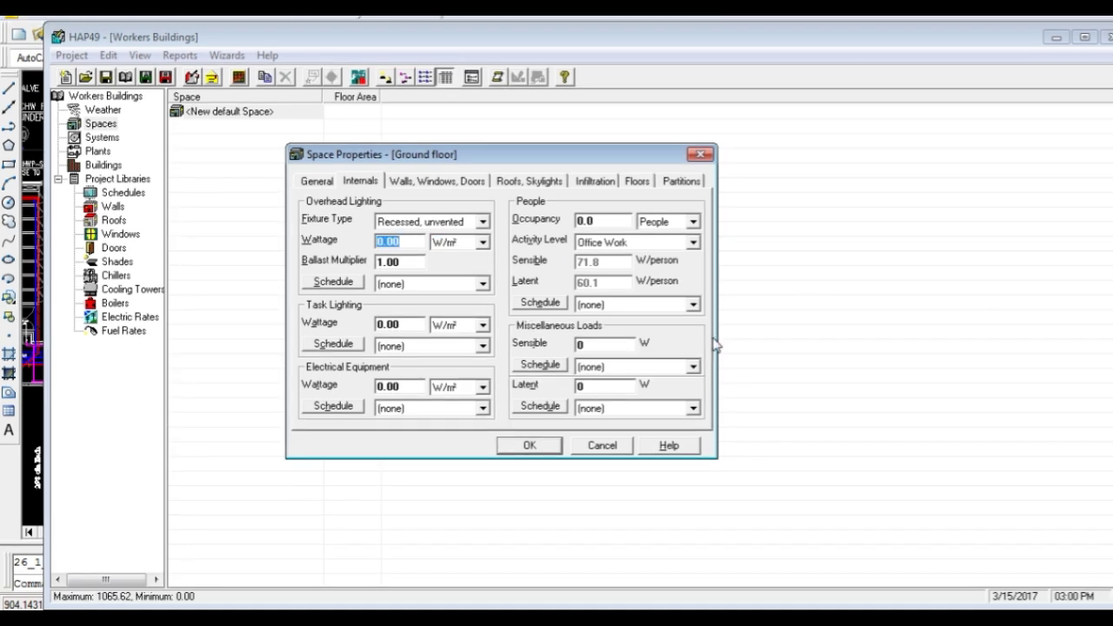
# Set overhead lighting to 12 W/m² with 1.08 ballast multiplier and start a new lighting schedule
pyautogui.write('12')
pyautogui.click(414, 263)
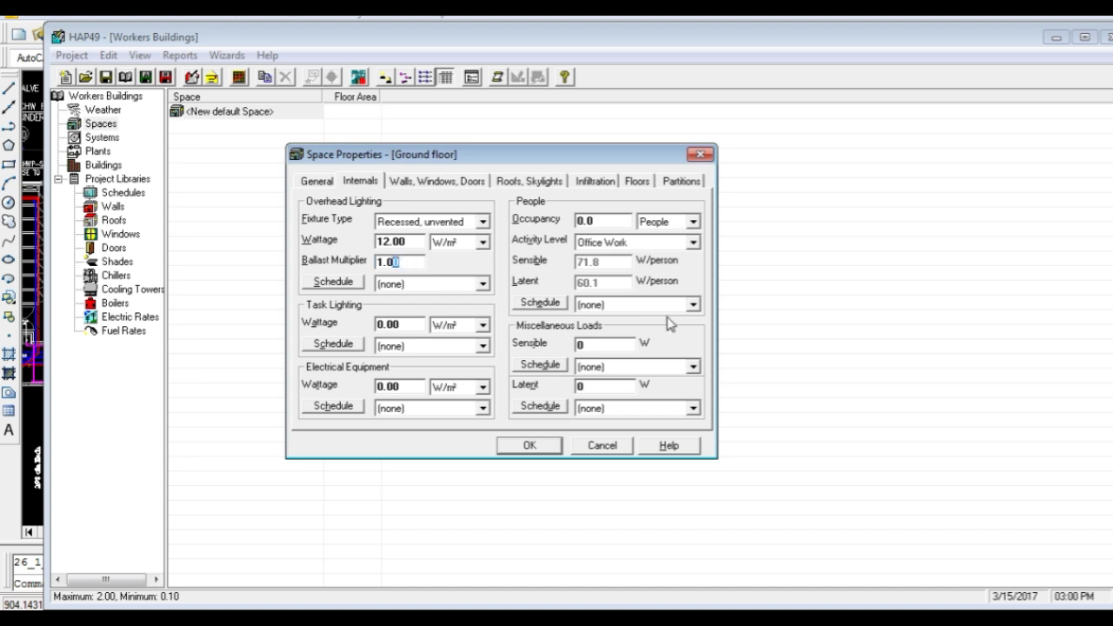
pyautogui.write('8')
pyautogui.press('Tab')
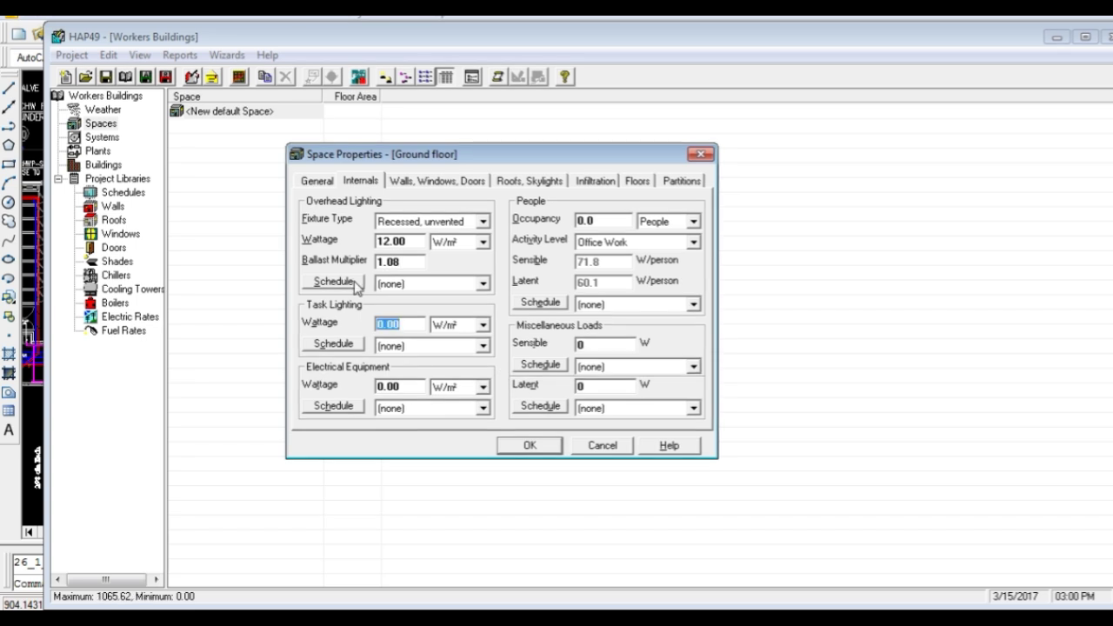
pyautogui.click(482, 284)
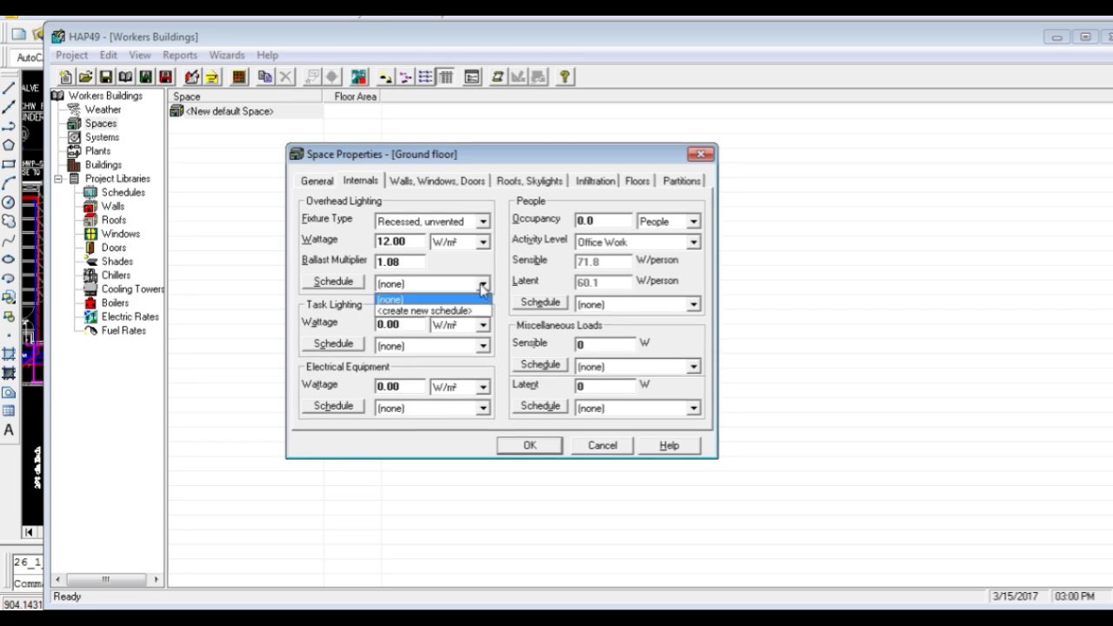
pyautogui.click(469, 310)
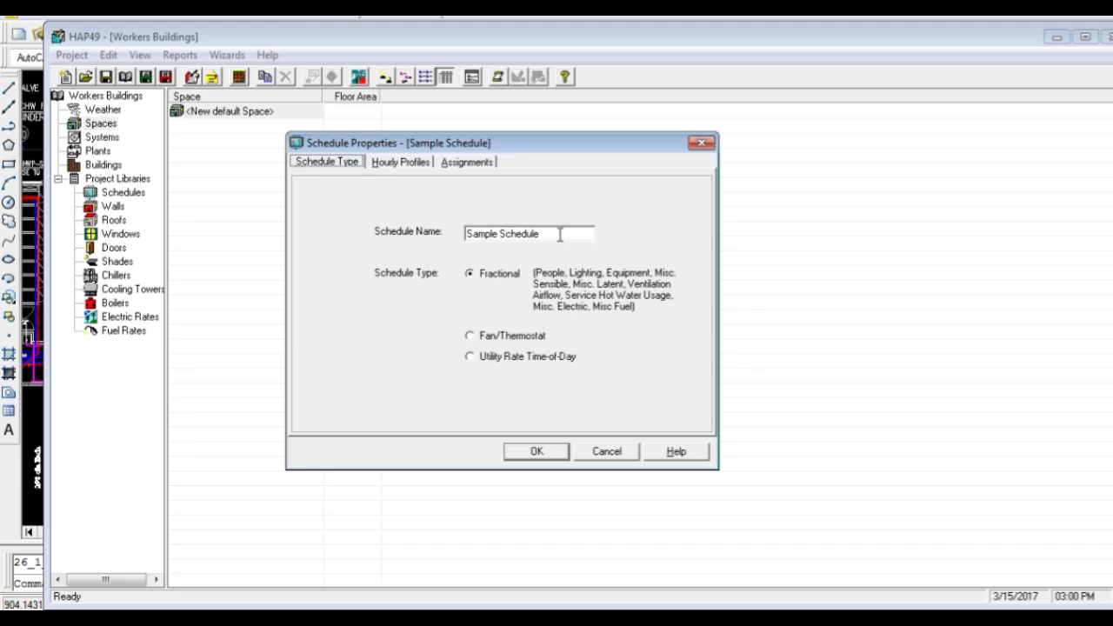
# Rename the overhead lighting schedule to 'lighting'
pyautogui.click(470, 234)
pyautogui.moveTo(472, 234); pyautogui.dragTo(583, 252)
pyautogui.press('BackSpace')
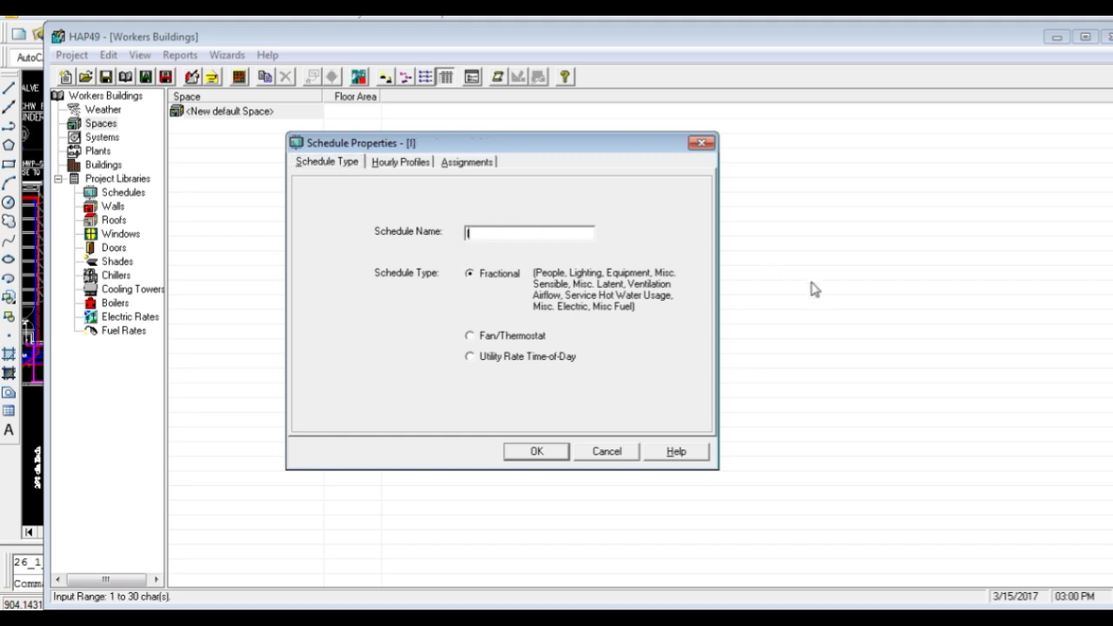
pyautogui.write('lighting')
# Shape Profile One: hours 0–2 near 11%, morning ramp over hours 3–6, hour 23 about 52%
pyautogui.click(412, 161)
pyautogui.click(591, 222)
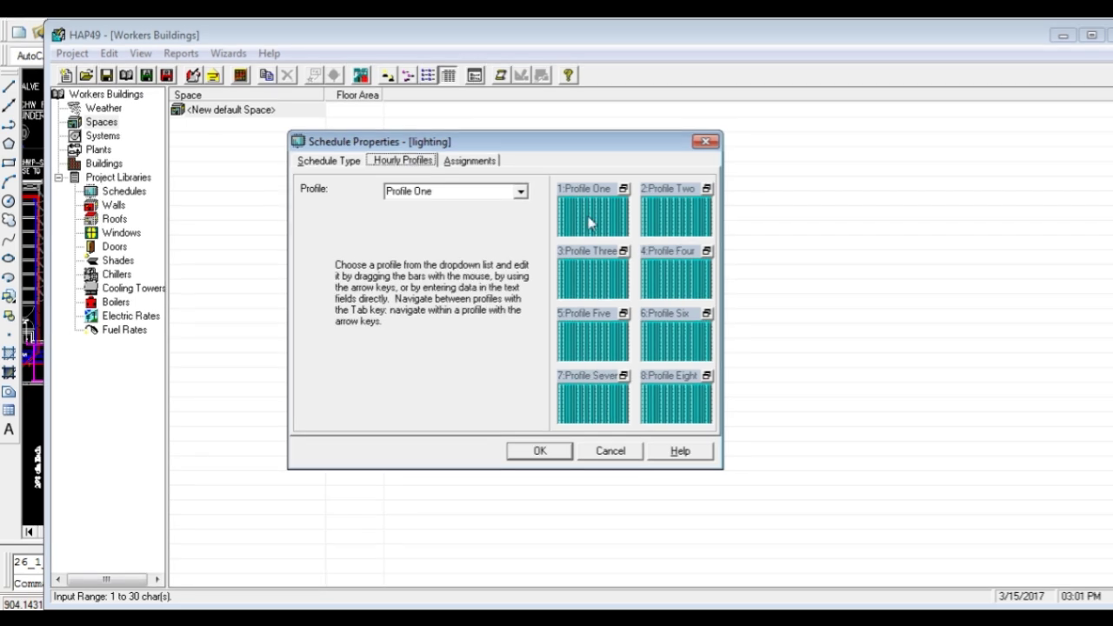
pyautogui.doubleClick(589, 224)
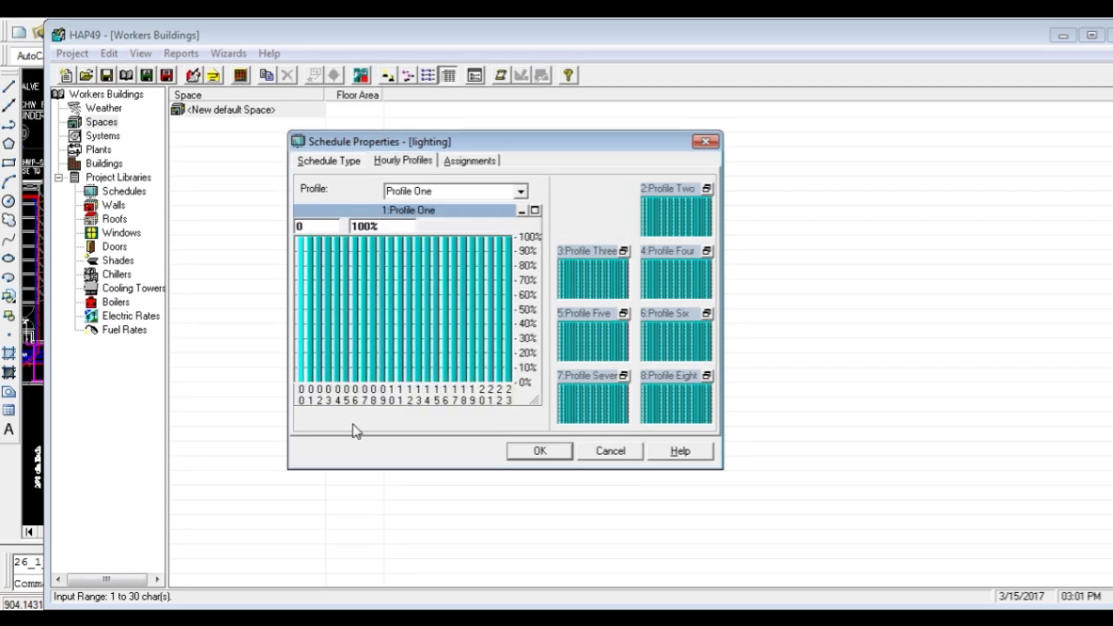
pyautogui.click(302, 370)
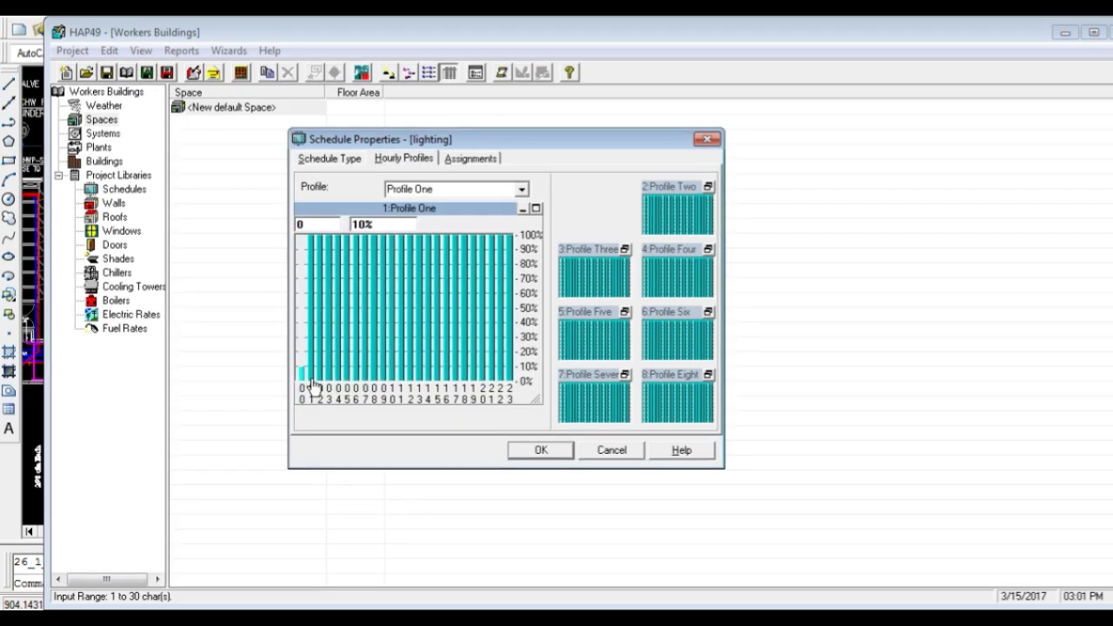
pyautogui.click(309, 372)
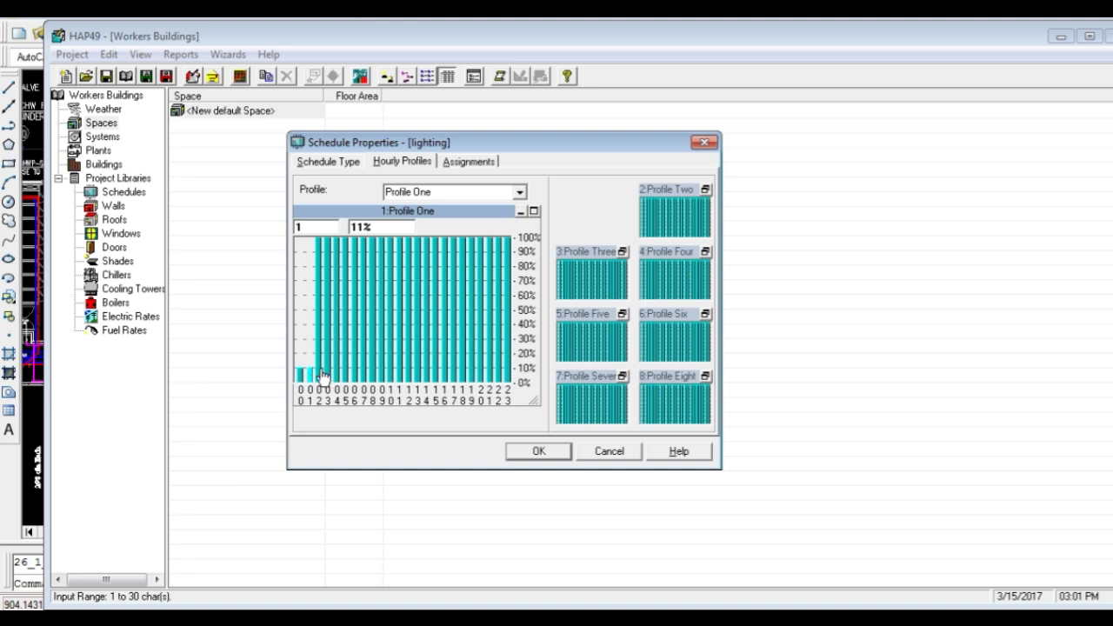
pyautogui.click(319, 372)
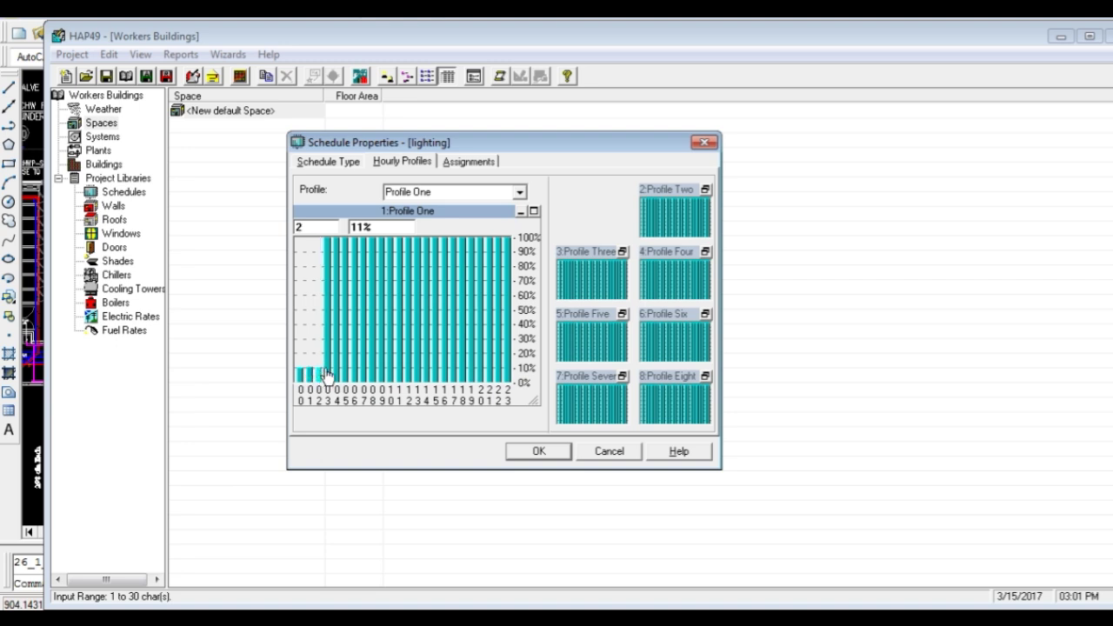
pyautogui.moveTo(328, 374); pyautogui.dragTo(355, 312)
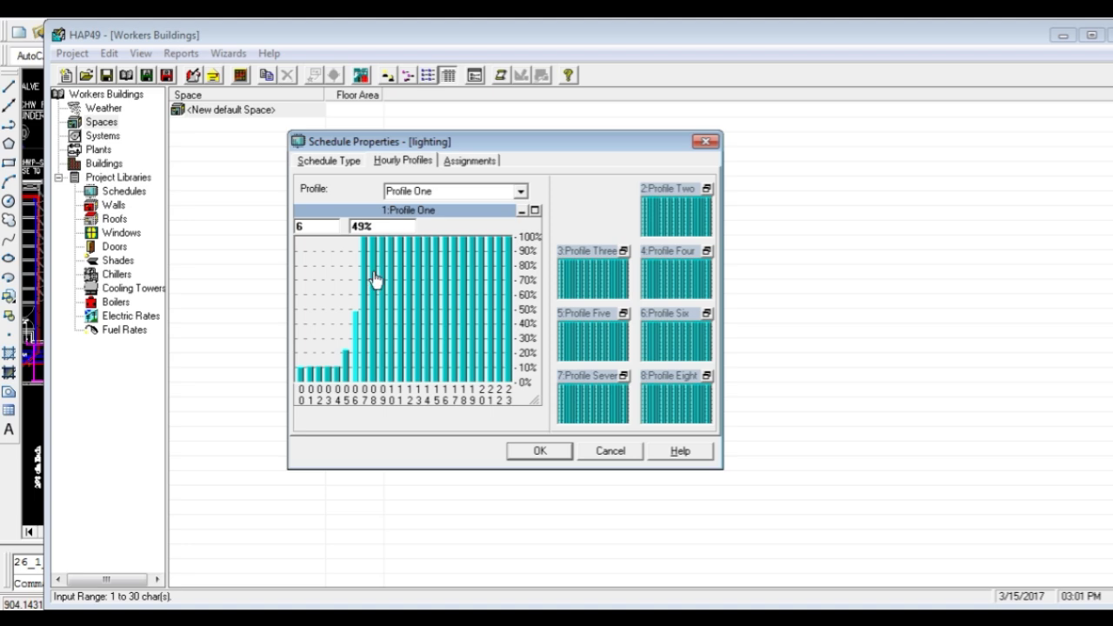
pyautogui.click(507, 307)
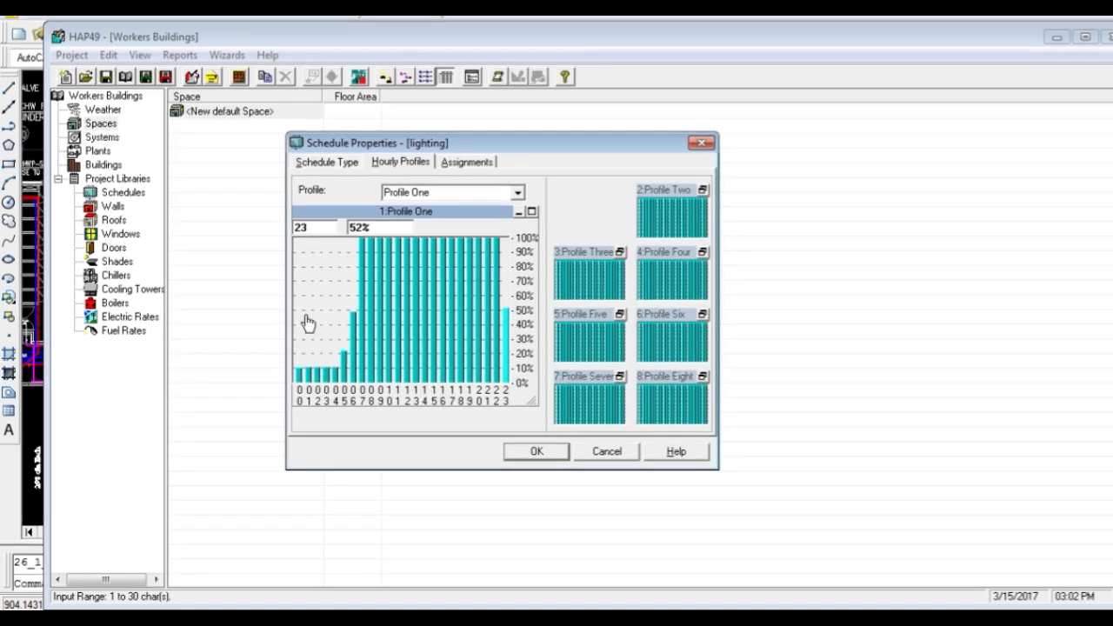
pyautogui.click(296, 318)
# Set the Ground floor electrical equipment wattage to 12 W/m²
pyautogui.click(534, 452)
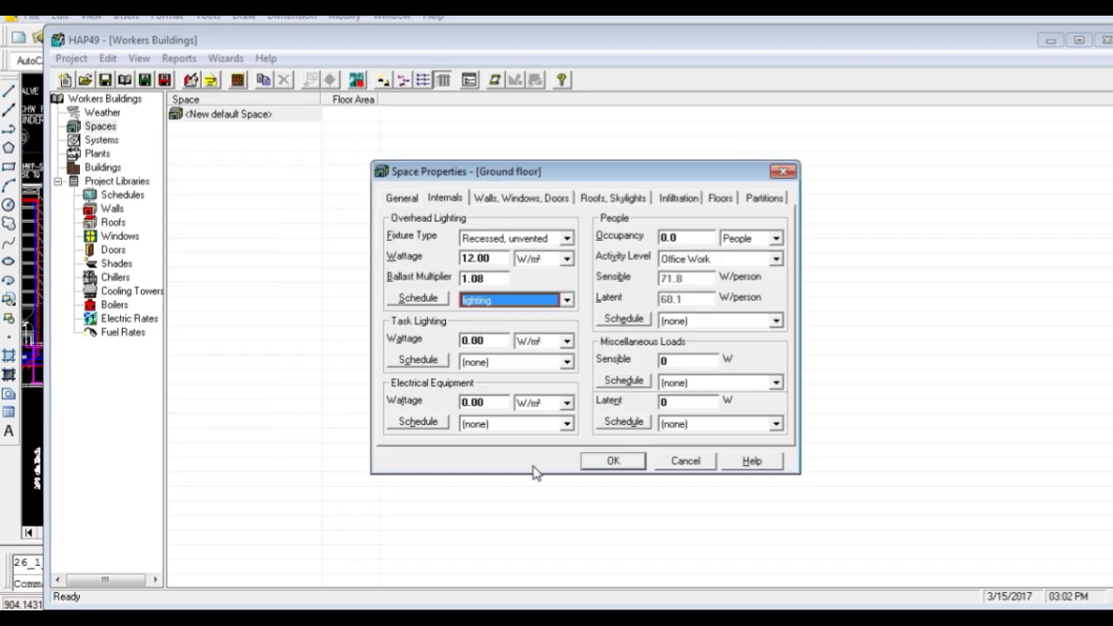
pyautogui.click(502, 340)
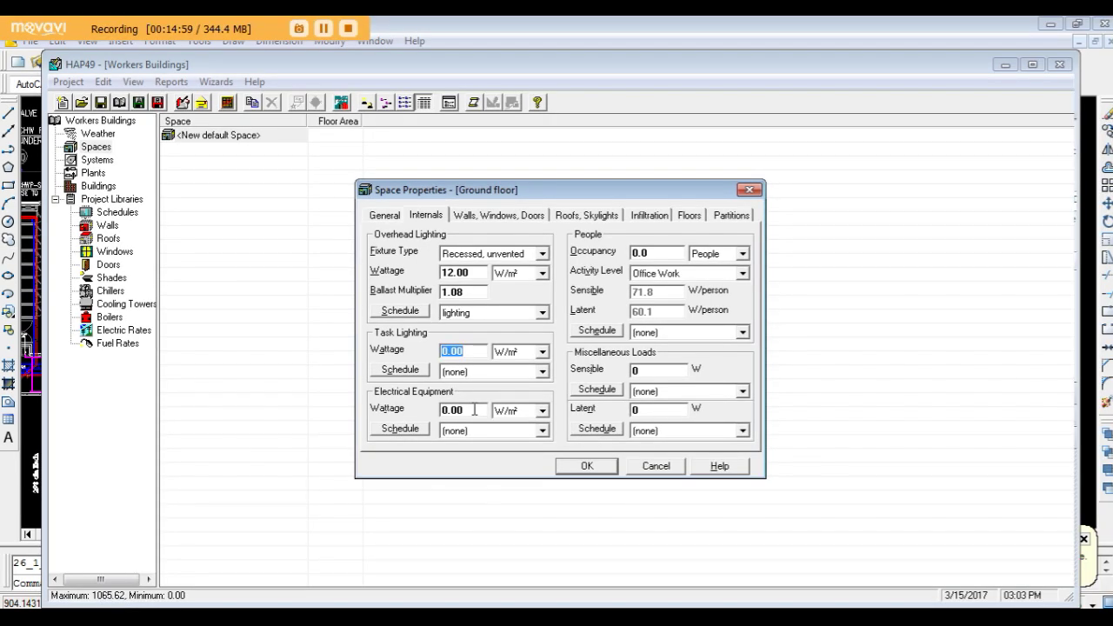
pyautogui.click(474, 409)
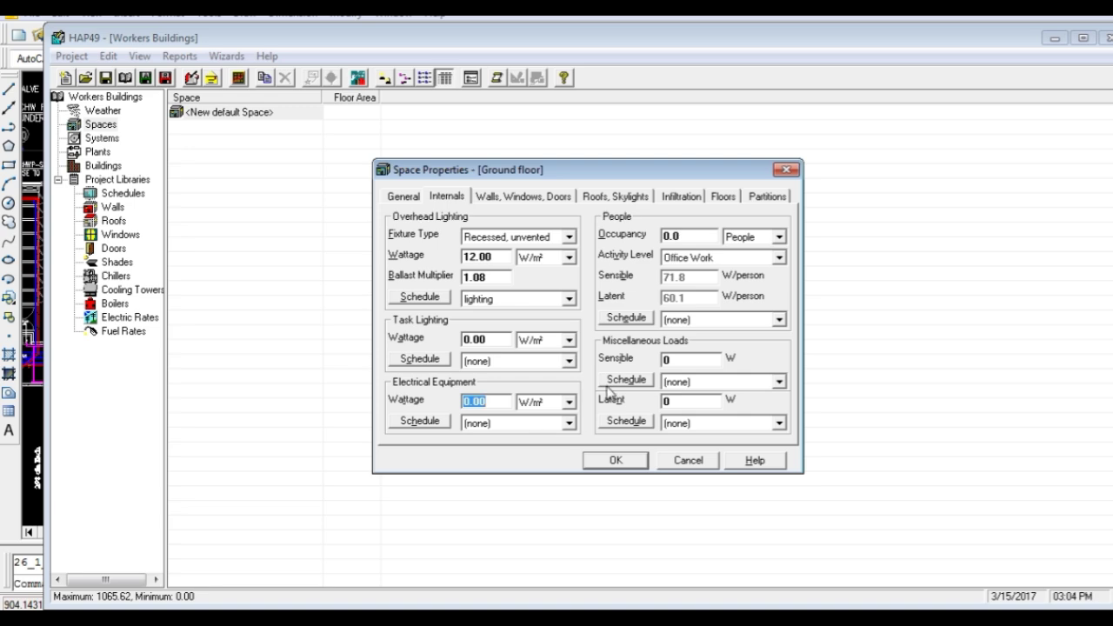
pyautogui.write('12')
# Assign a schedule to the equipment and rename it 'electrical equipment'
pyautogui.click(563, 423)
pyautogui.click(525, 467)
pyautogui.click(400, 428)
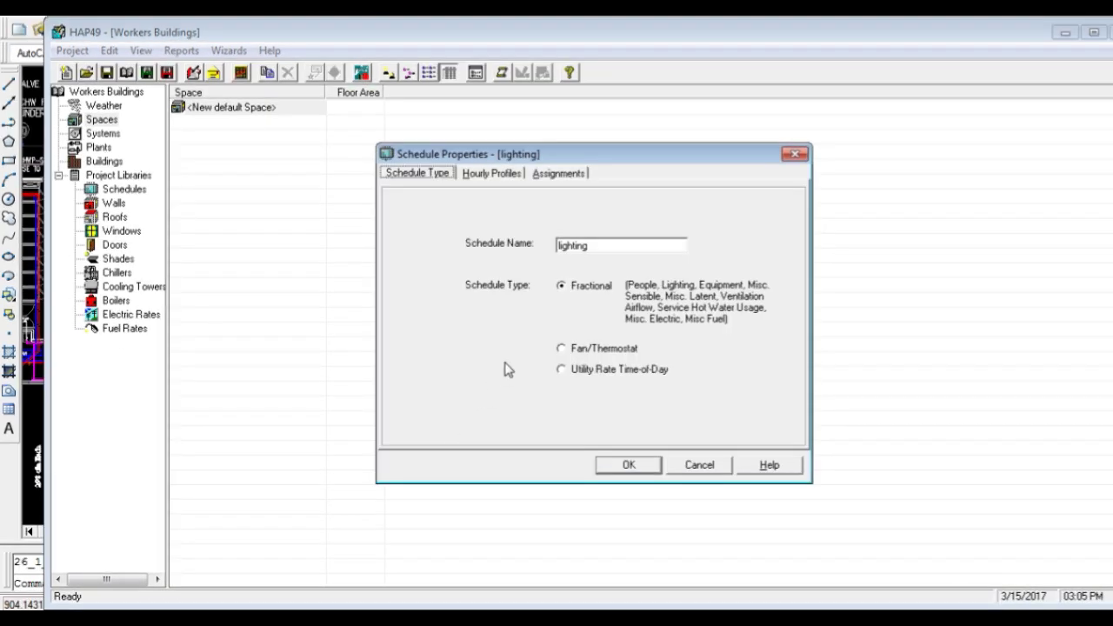
pyautogui.click(558, 247)
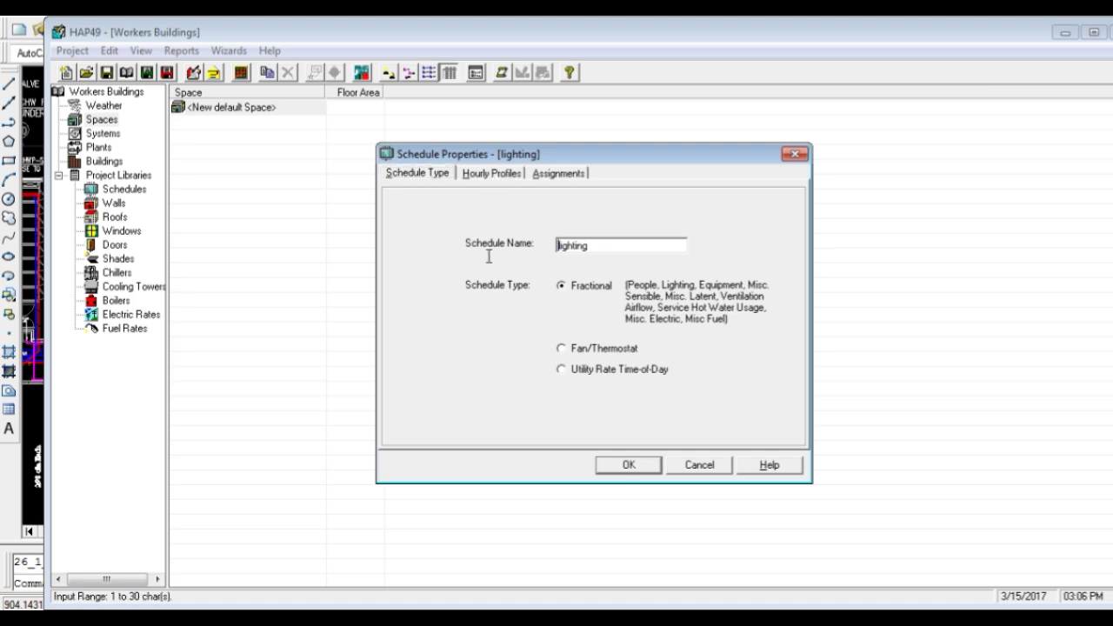
pyautogui.doubleClick(574, 246)
pyautogui.write('el')
pyautogui.write('ectric')
pyautogui.write('al equip')
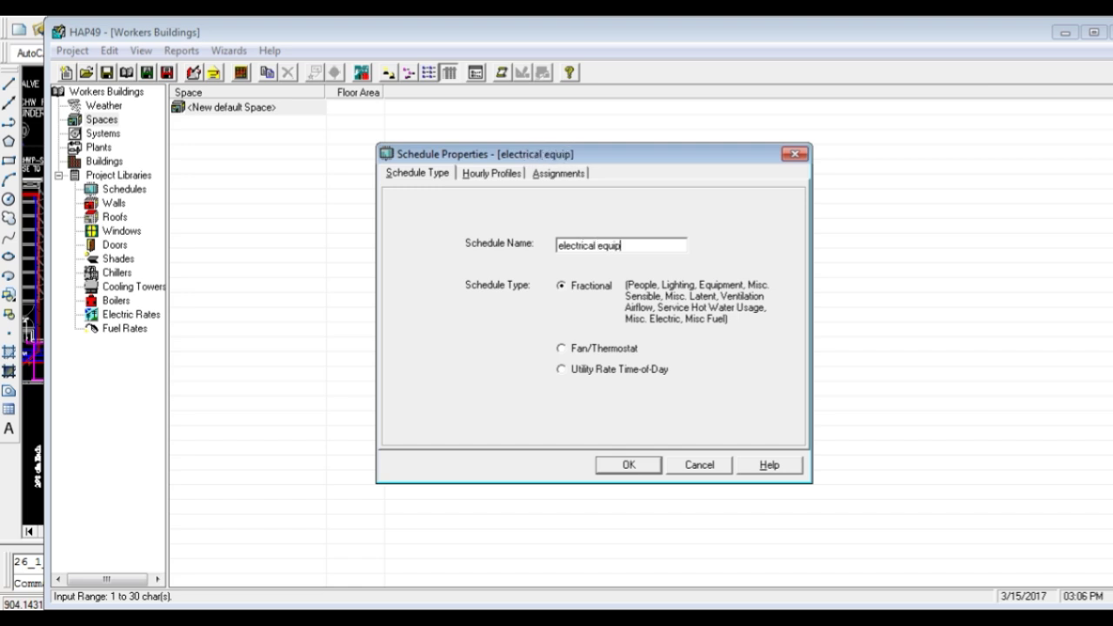
pyautogui.write('ment')
# Lower Profile Two's hours 7–14 to about 31% and accept the schedule
pyautogui.click(505, 173)
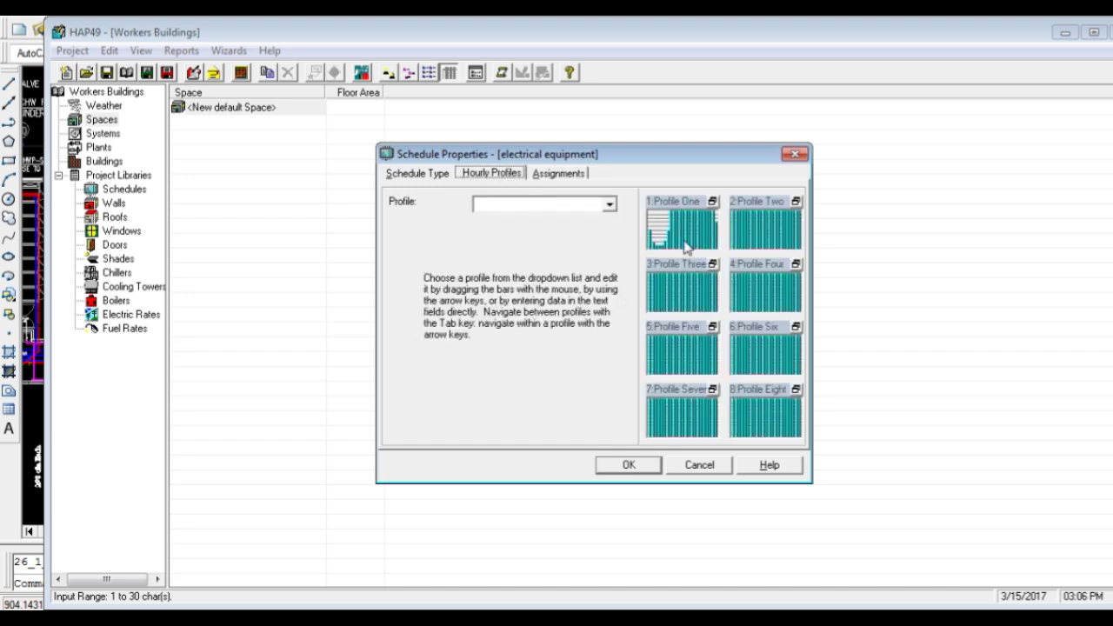
pyautogui.click(774, 233)
pyautogui.doubleClick(750, 233)
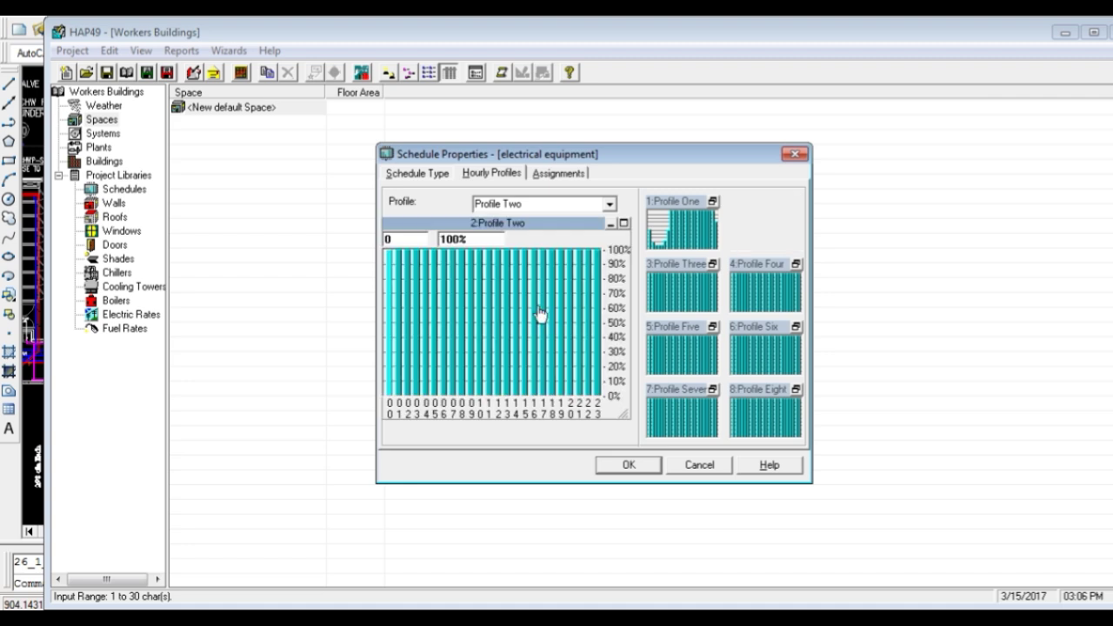
pyautogui.moveTo(451, 350); pyautogui.dragTo(526, 361)
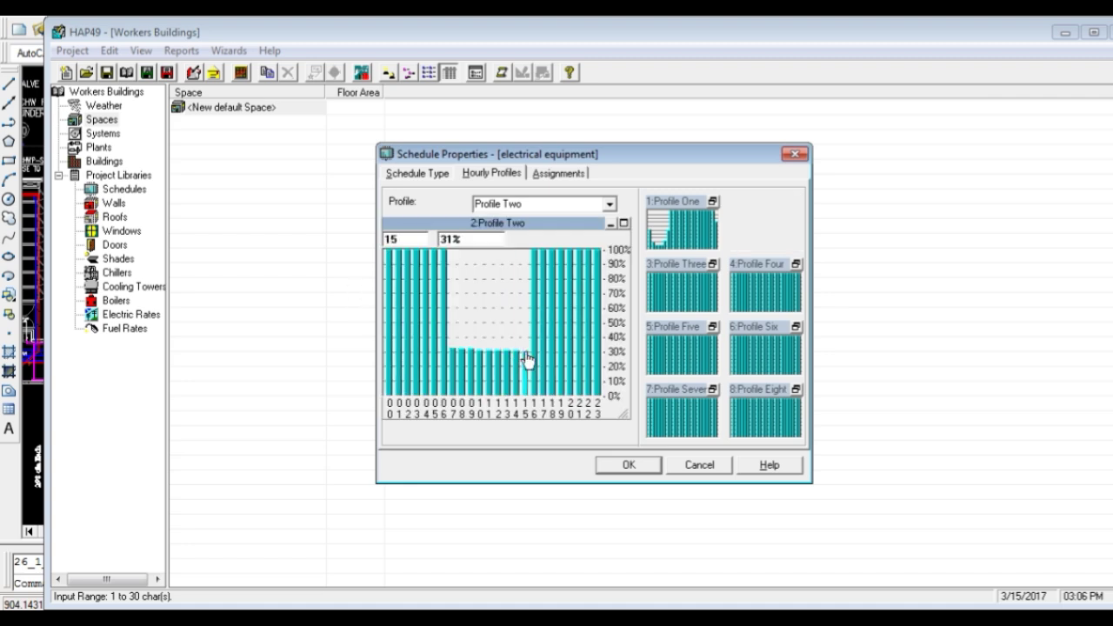
pyautogui.click(621, 467)
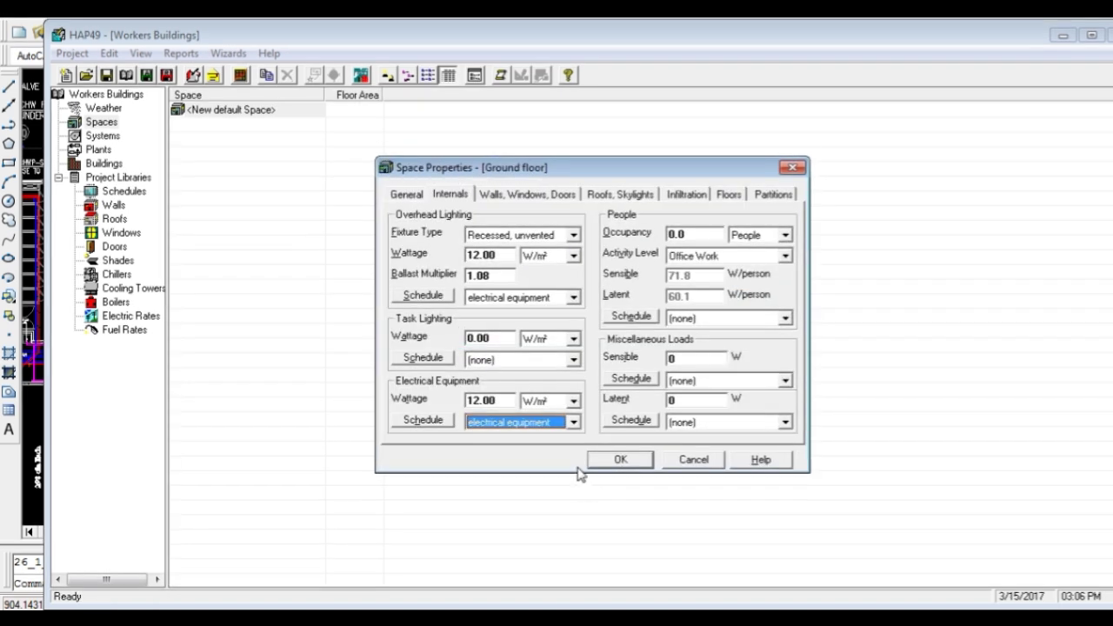
pyautogui.doubleClick(719, 228)
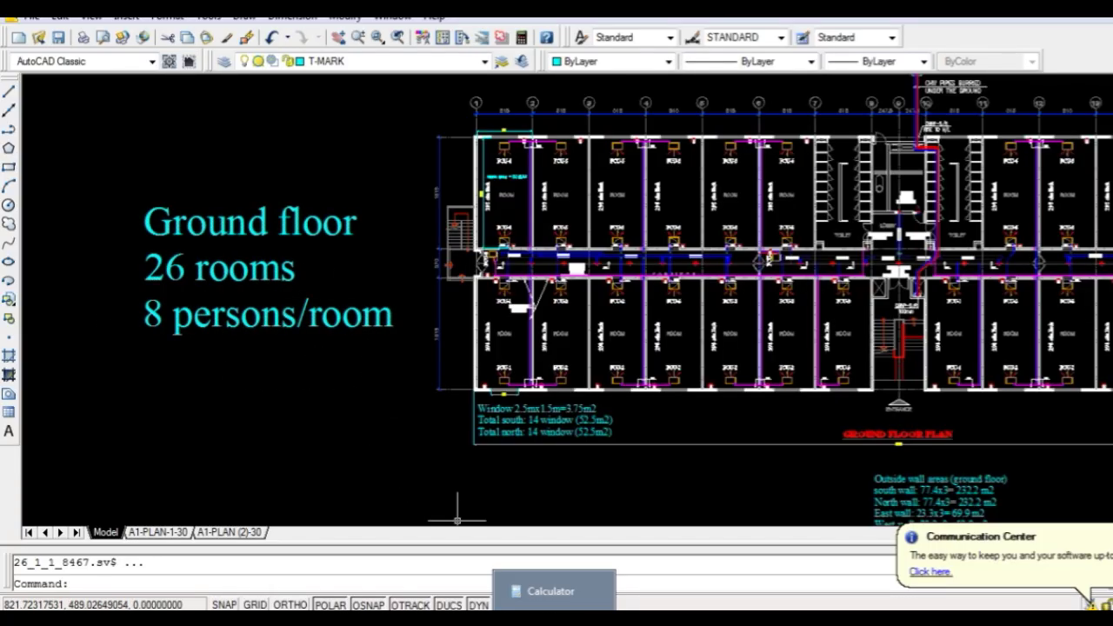
# Compute 8 persons × 26 rooms in the Calculator to get 208 occupants
pyautogui.click(551, 591)
pyautogui.write('8 * 2')
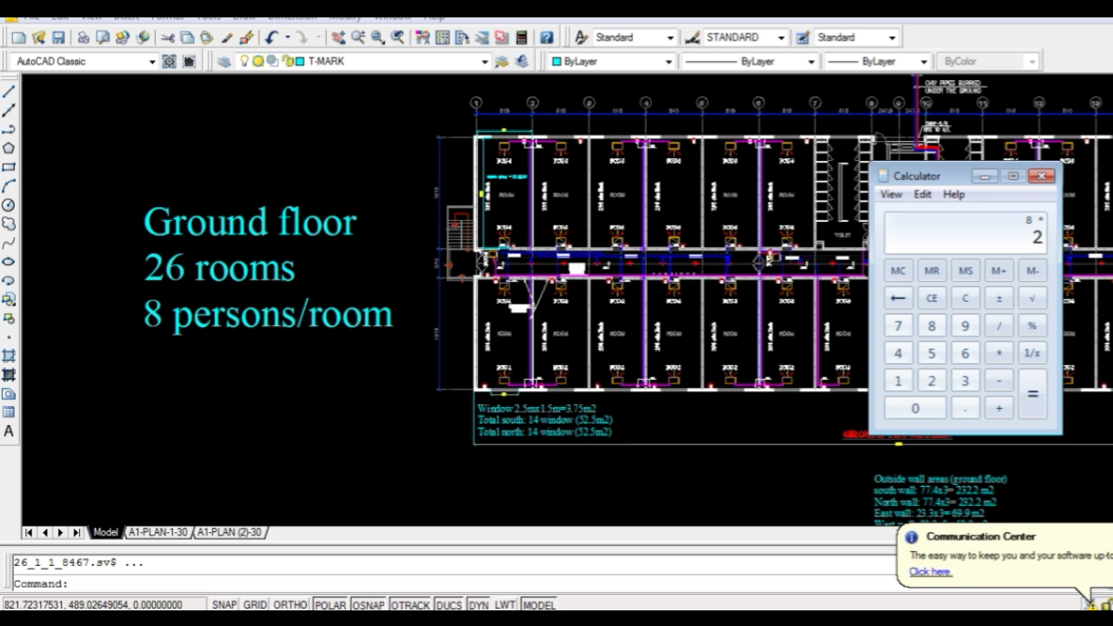
pyautogui.write('6')
pyautogui.press('Return')
# Set Ground floor occupancy to 208 people at Medium Work activity
pyautogui.hotkey('alt', 'Tab')
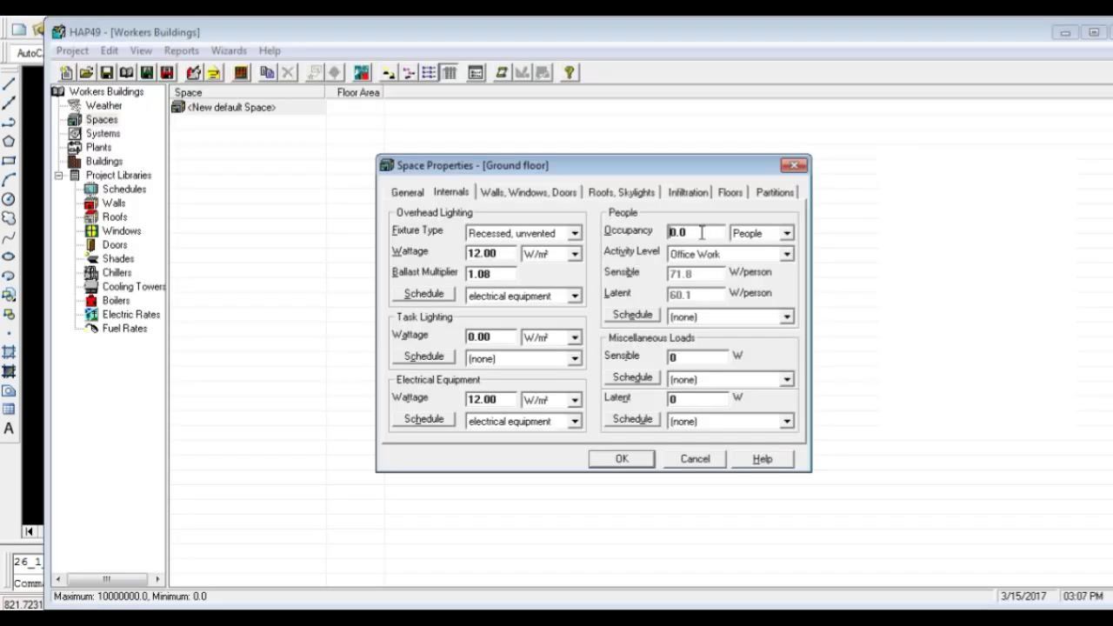
pyautogui.write('208')
pyautogui.click(786, 254)
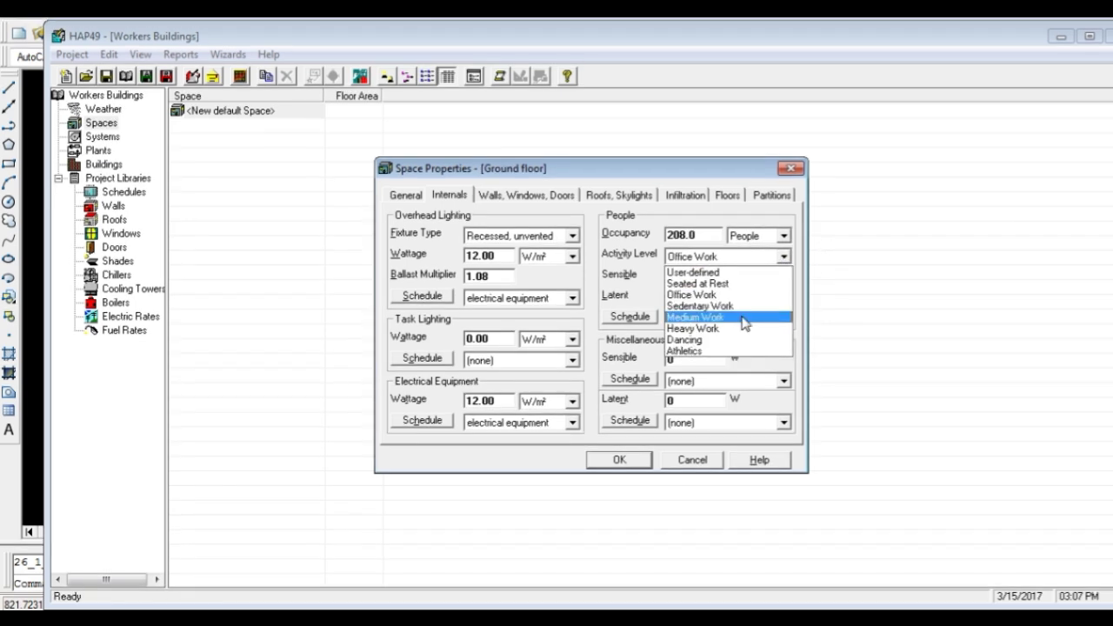
pyautogui.click(744, 324)
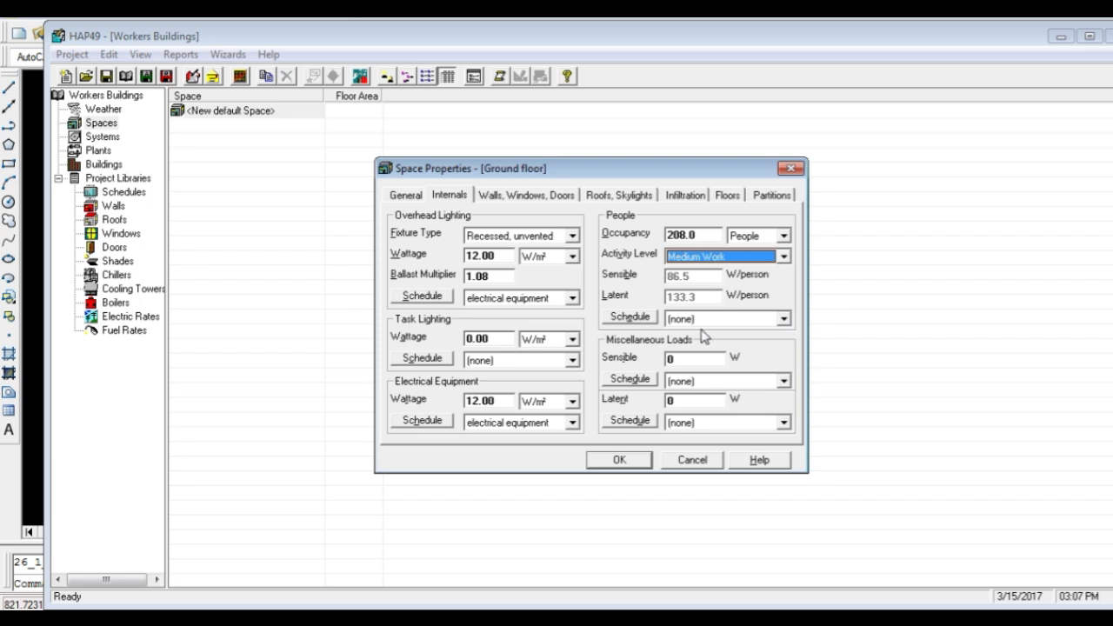
# Rename the occupancy's Sample Schedule to 'people', review Profile One, and accept it
pyautogui.click(629, 317)
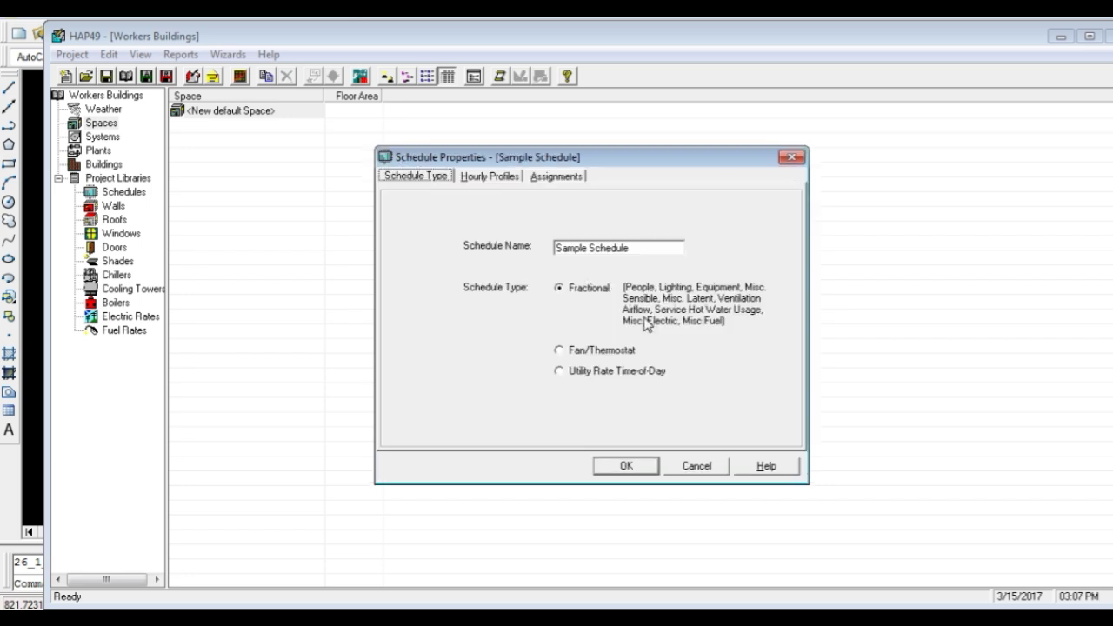
pyautogui.click(488, 178)
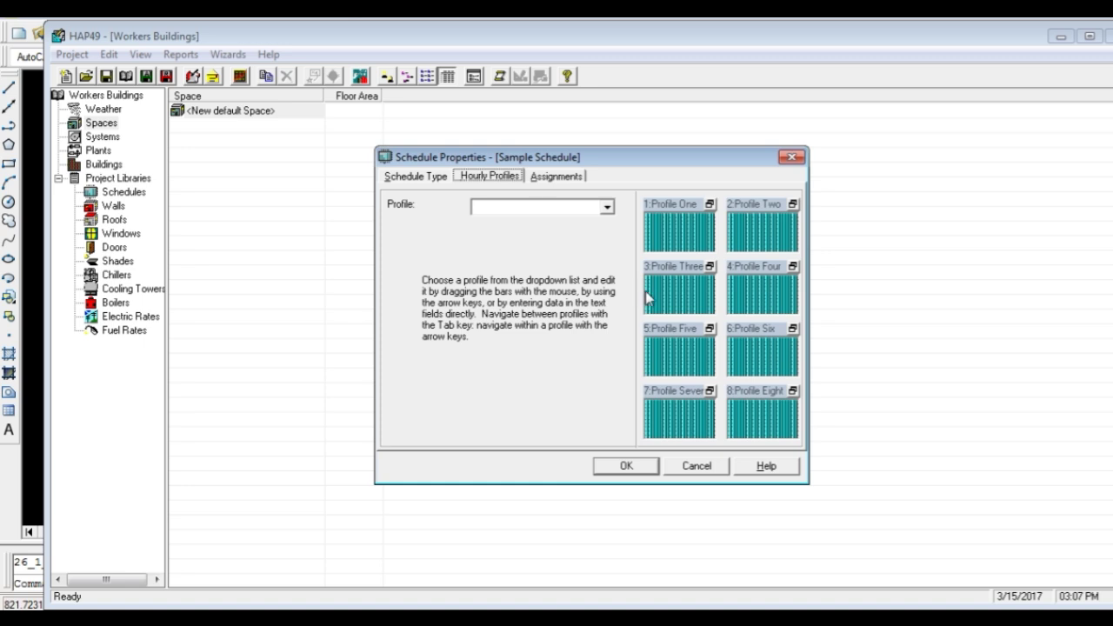
pyautogui.click(423, 178)
pyautogui.click(650, 247)
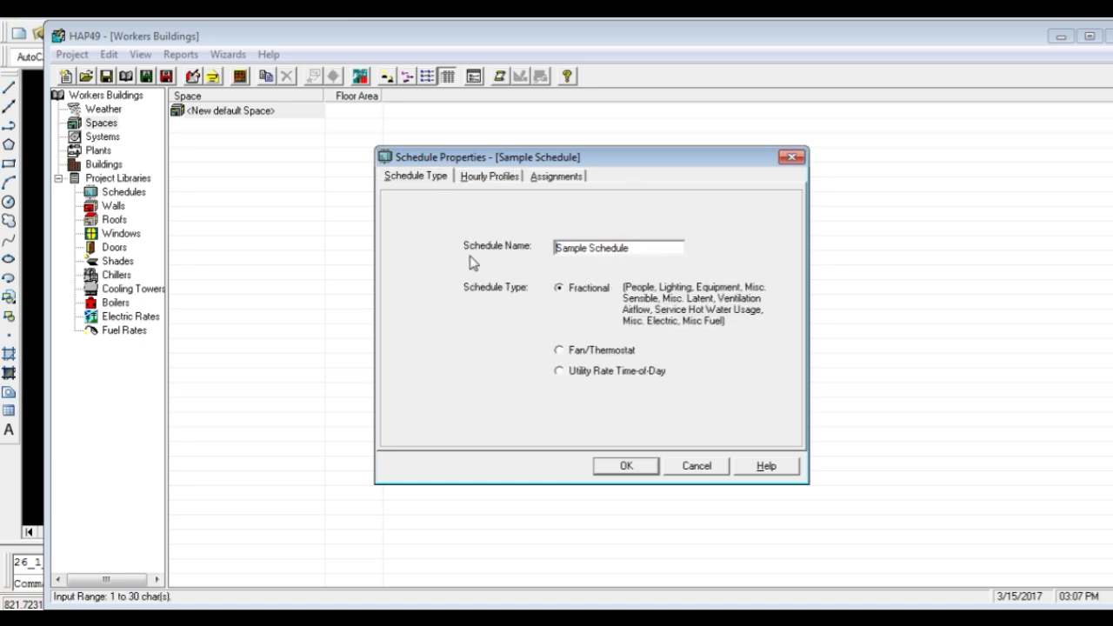
pyautogui.moveTo(653, 249); pyautogui.dragTo(401, 236)
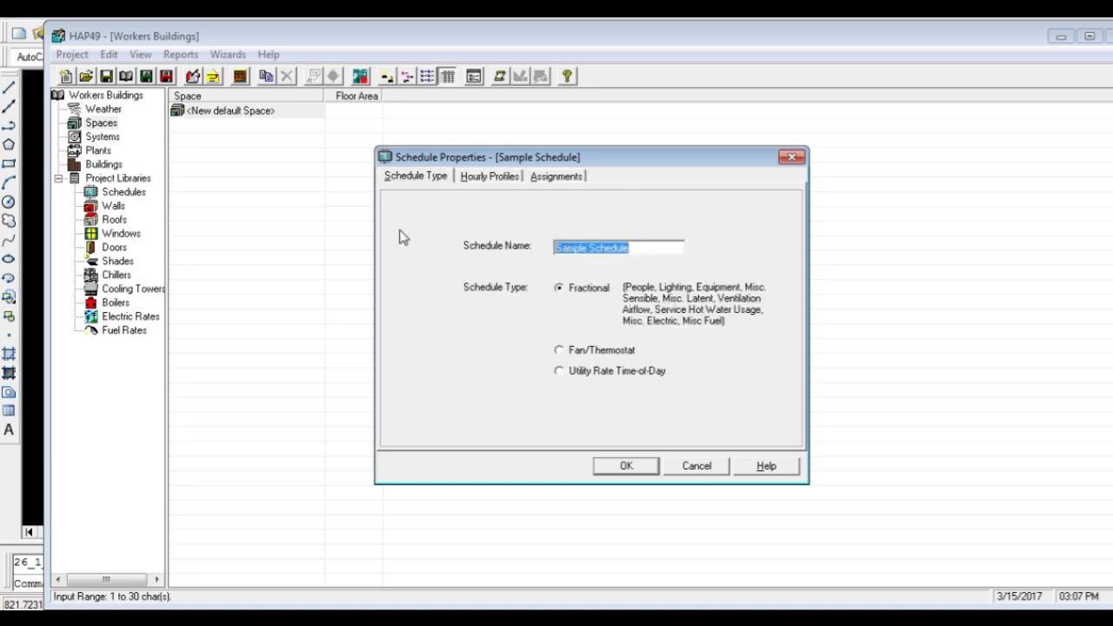
pyautogui.write('peop')
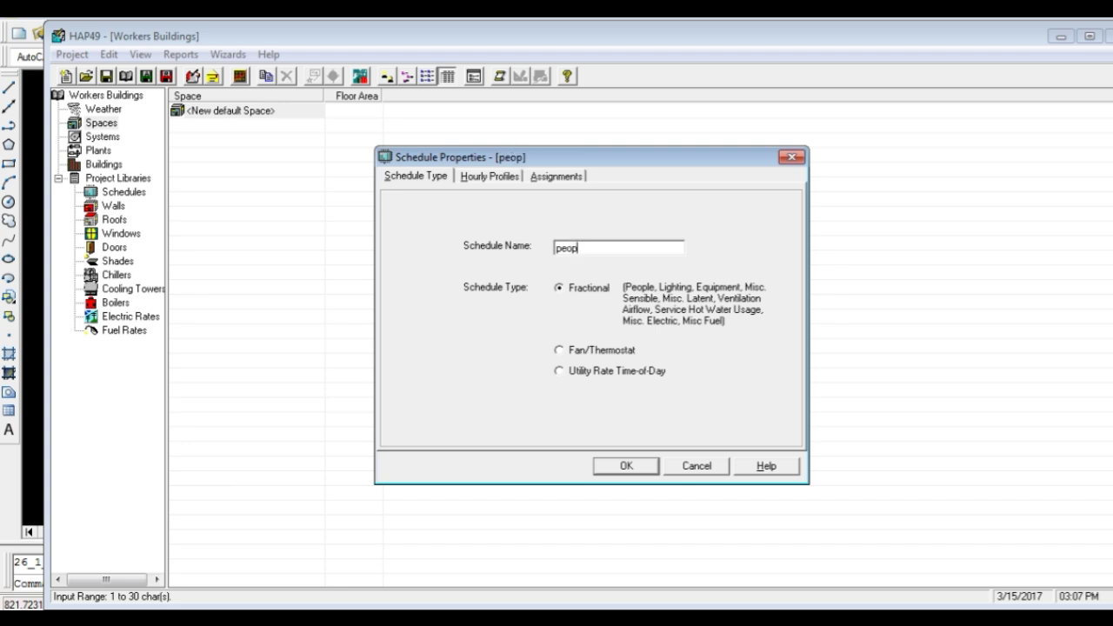
pyautogui.write('le')
pyautogui.click(512, 177)
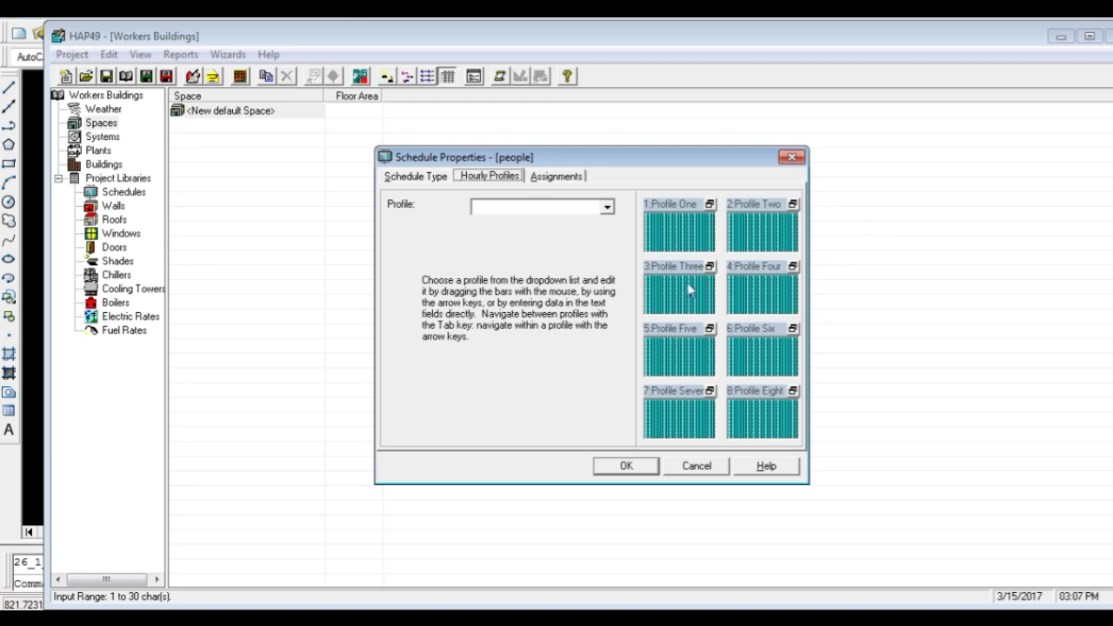
pyautogui.click(683, 228)
pyautogui.doubleClick(683, 227)
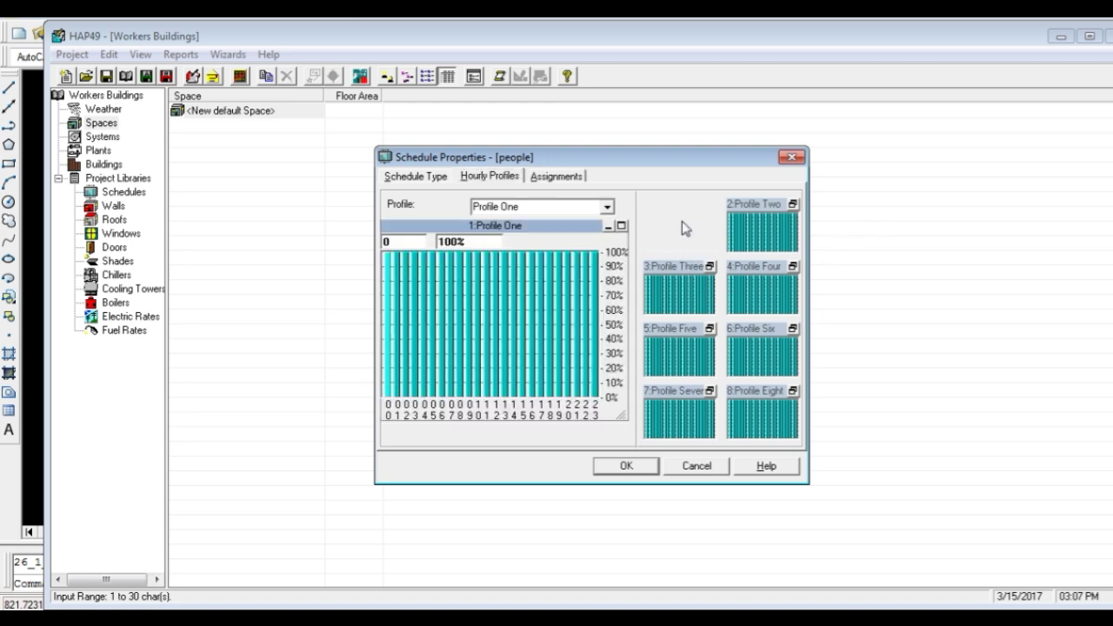
pyautogui.click(641, 469)
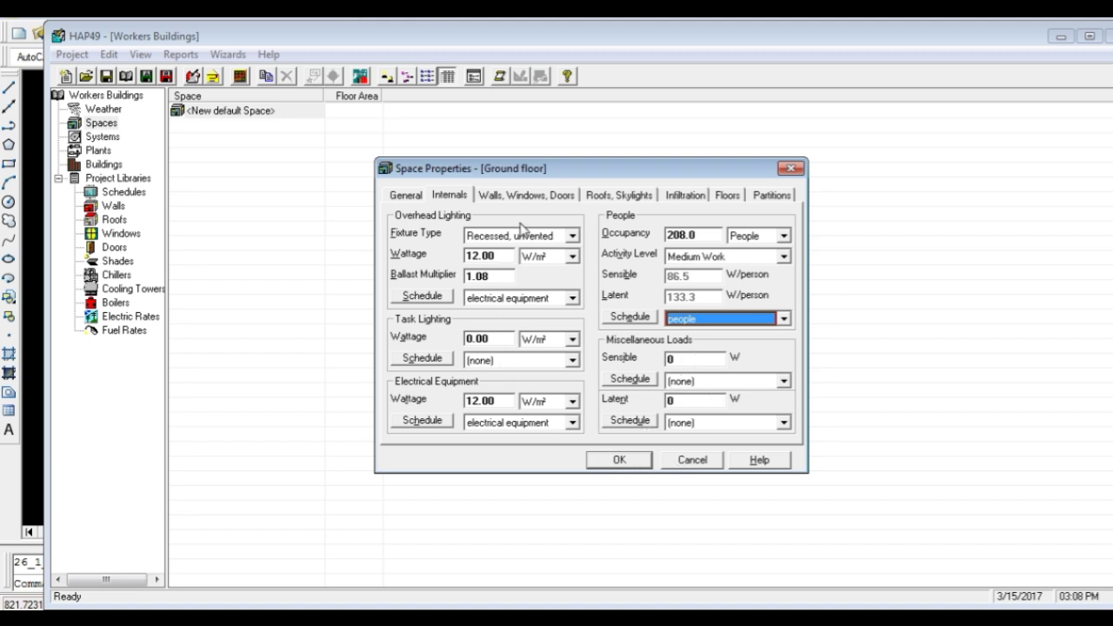
pyautogui.click(528, 194)
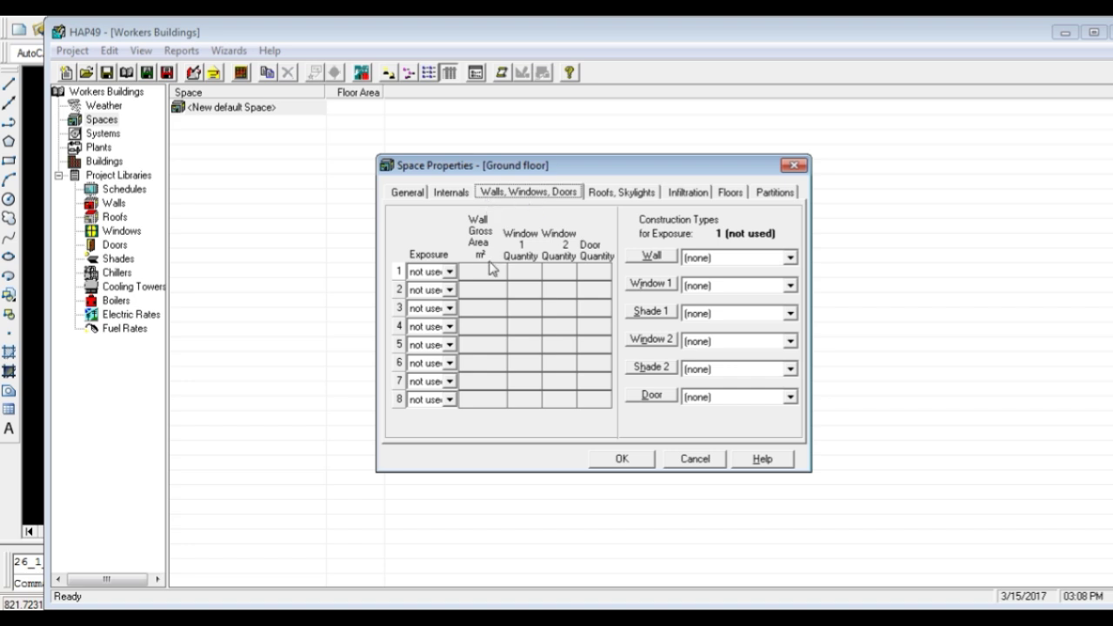
# Set the first wall row's exposure to N (north)
pyautogui.click(450, 272)
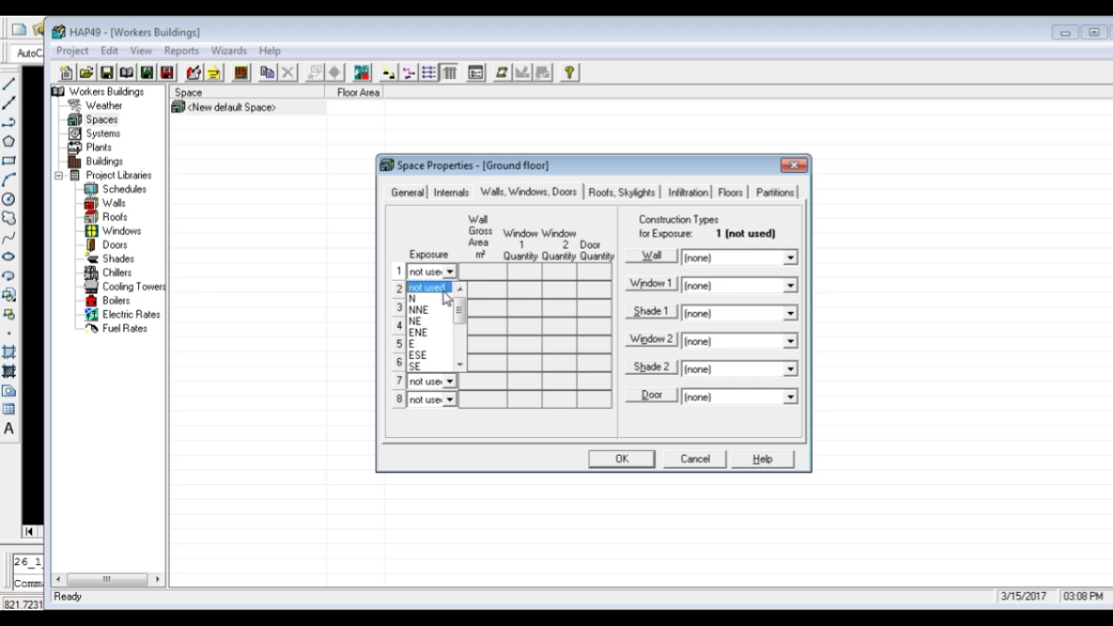
pyautogui.click(432, 300)
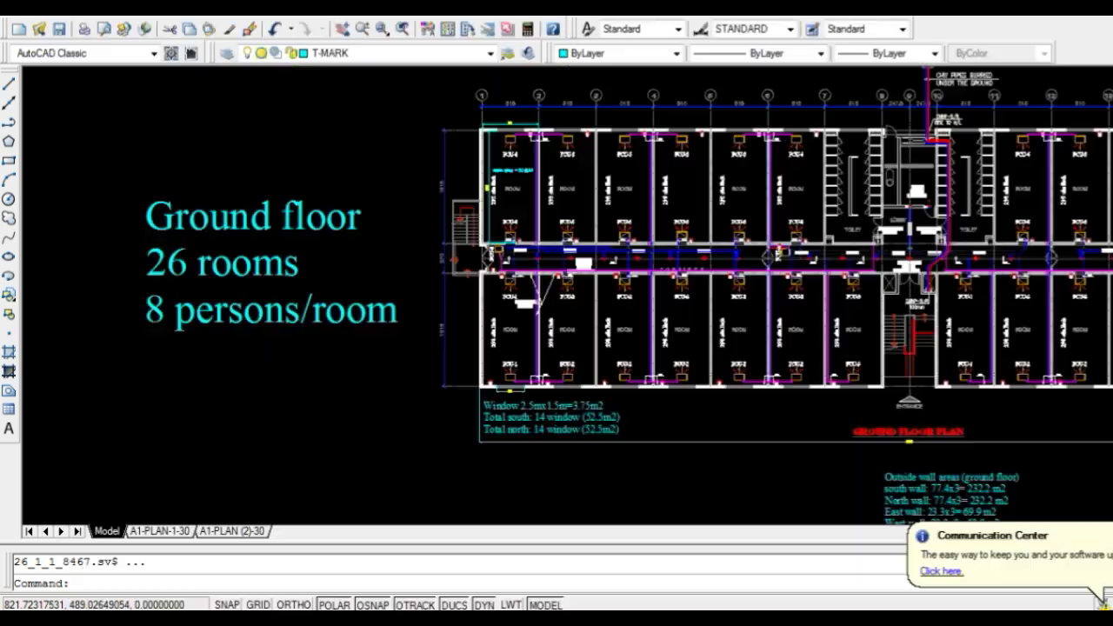
# Zoom into the AutoCAD outside wall areas note to read the north wall's 232.2 m2
pyautogui.moveTo(894, 521); pyautogui.dragTo(529, 356)
pyautogui.scroll(3, 526, 374)
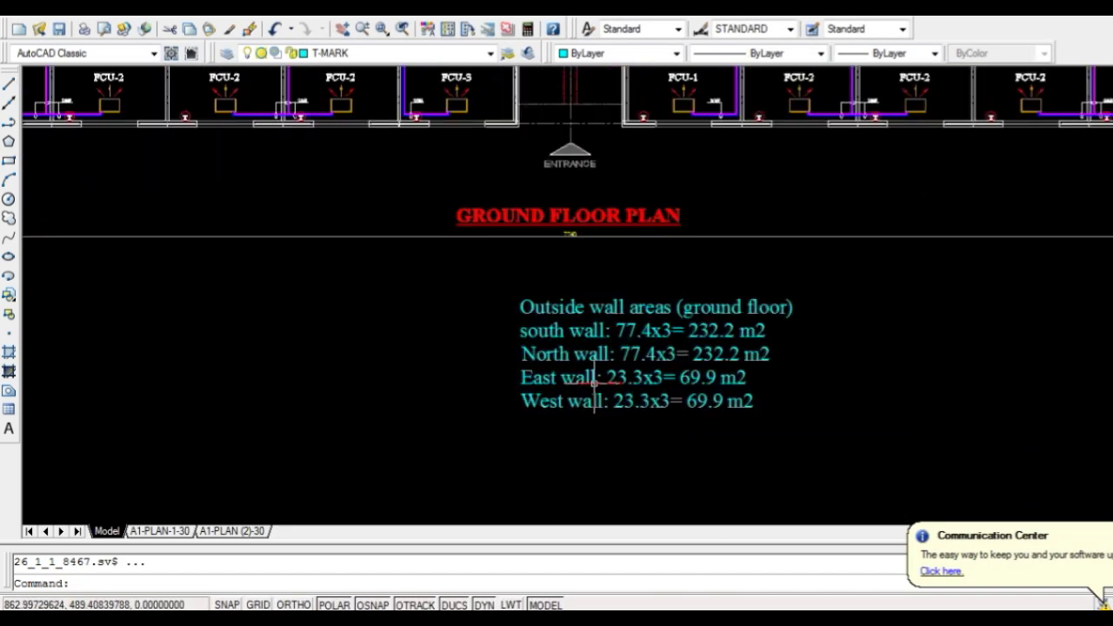
pyautogui.scroll(2, 523, 398)
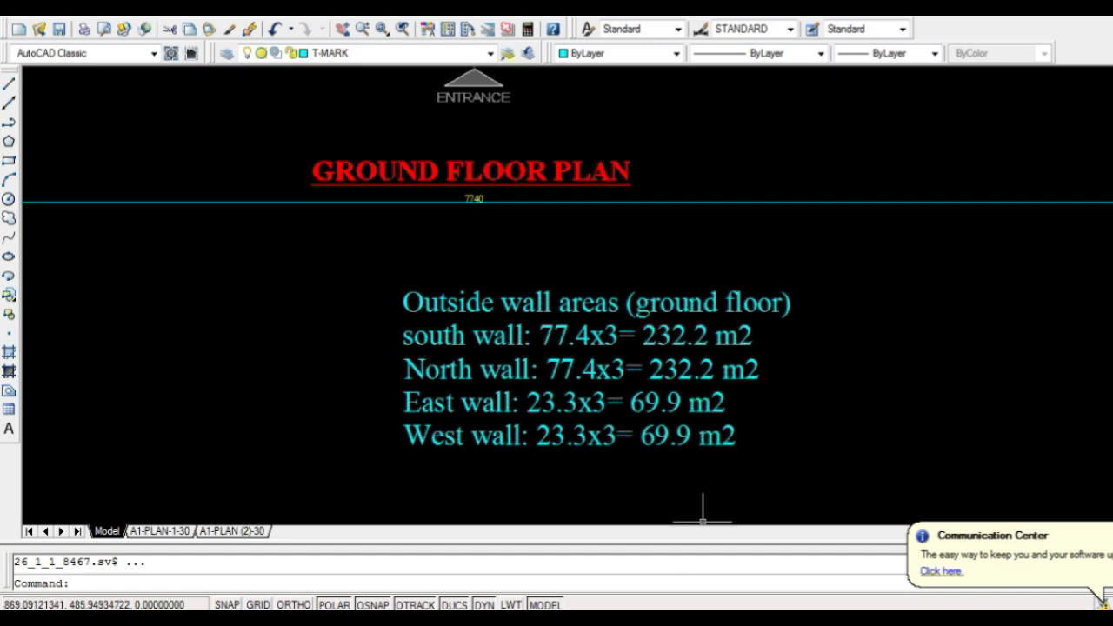
pyautogui.click(766, 617)
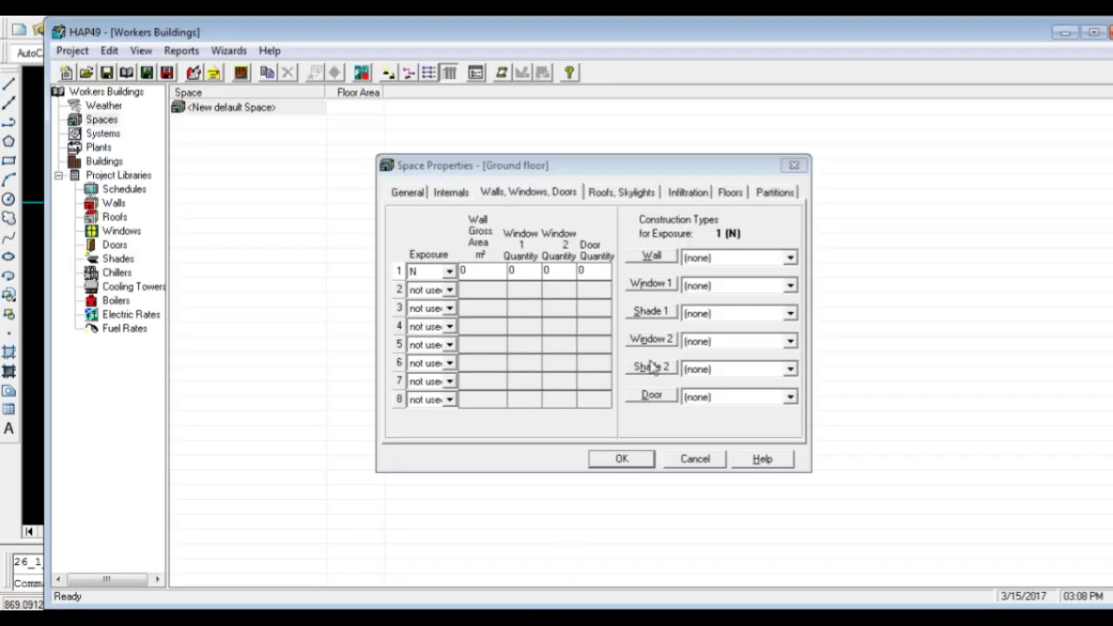
# Enter 232.2 m² as the north wall gross area, then check AutoCAD's window totals
pyautogui.click(482, 270)
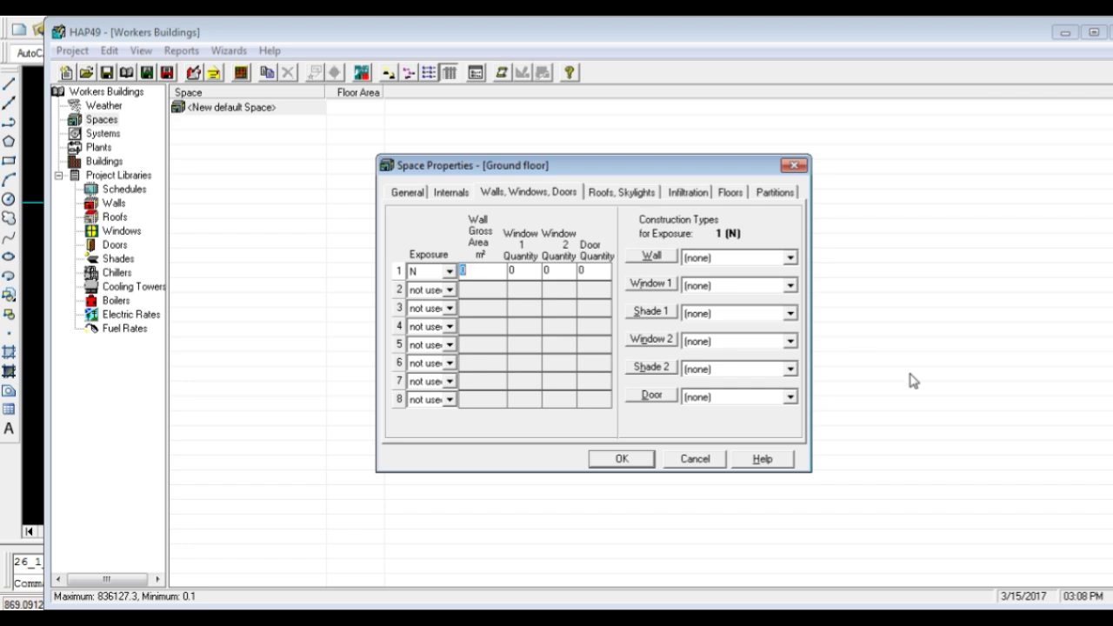
pyautogui.write('232.2')
pyautogui.click(526, 270)
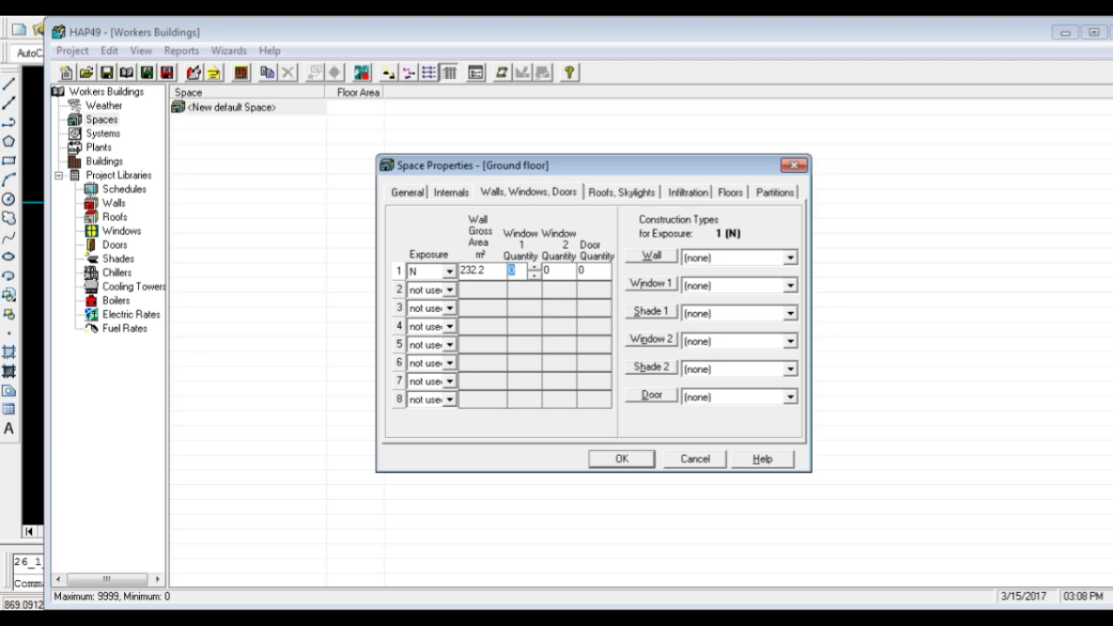
pyautogui.scroll(-5, 521, 404)
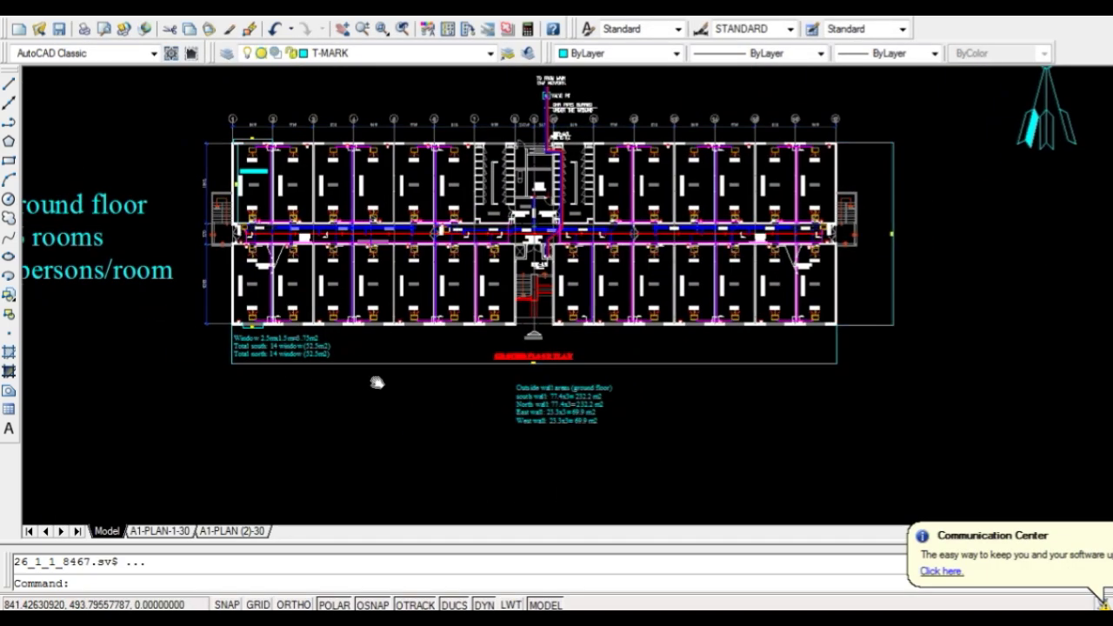
pyautogui.scroll(5, 270, 348)
pyautogui.scroll(1, 269, 347)
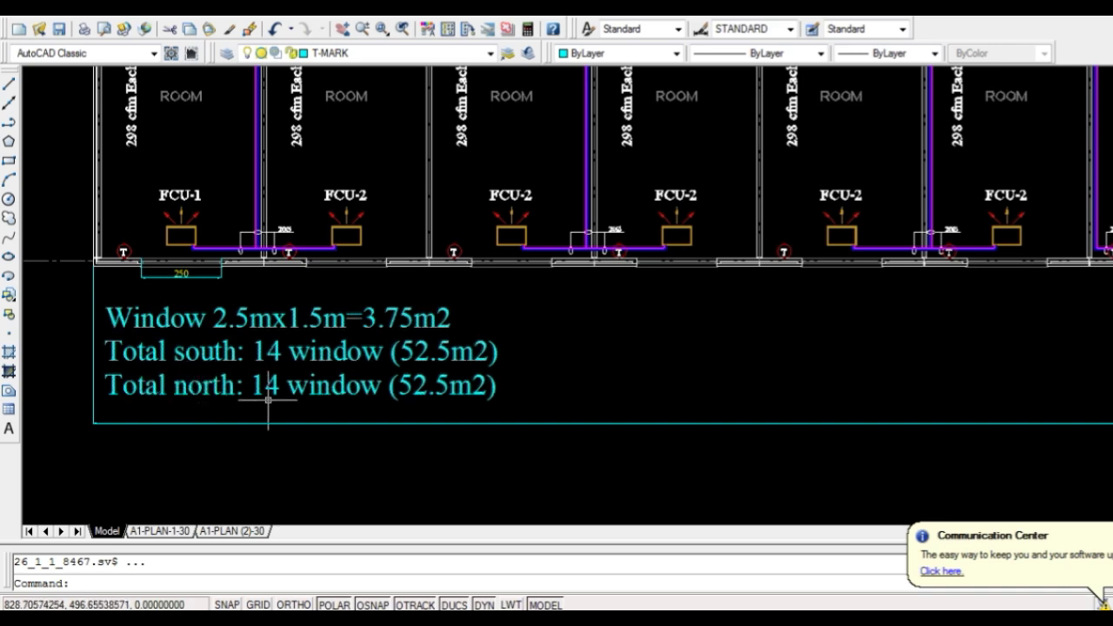
# Enter 14 as the north exposure's Window 1 quantity
pyautogui.hotkey('alt', 'Tab')
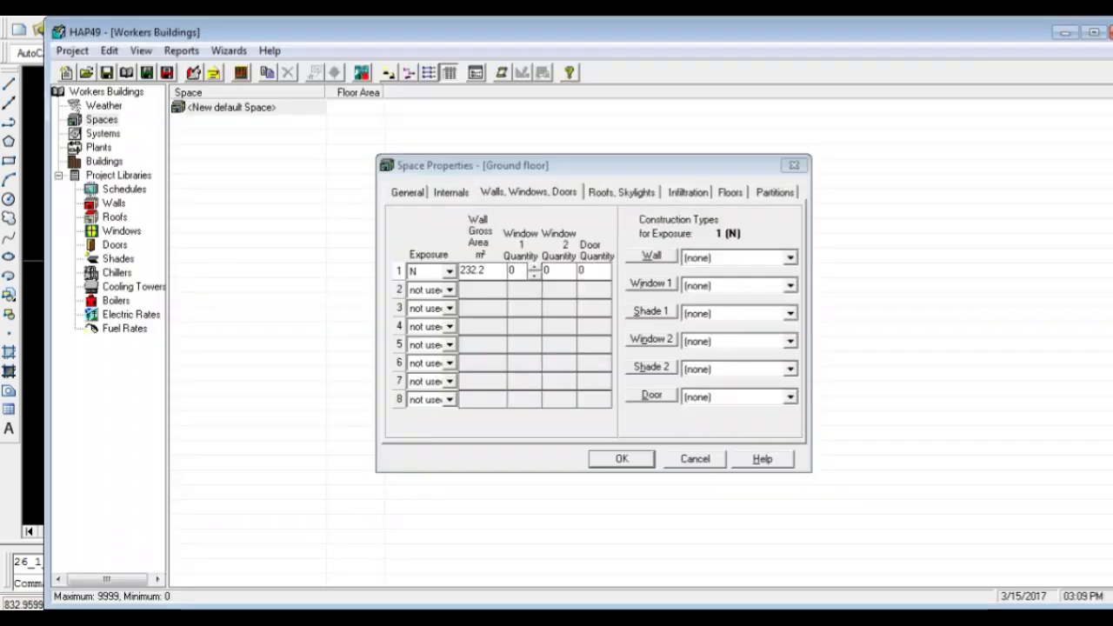
pyautogui.click(530, 269)
pyautogui.write('14')
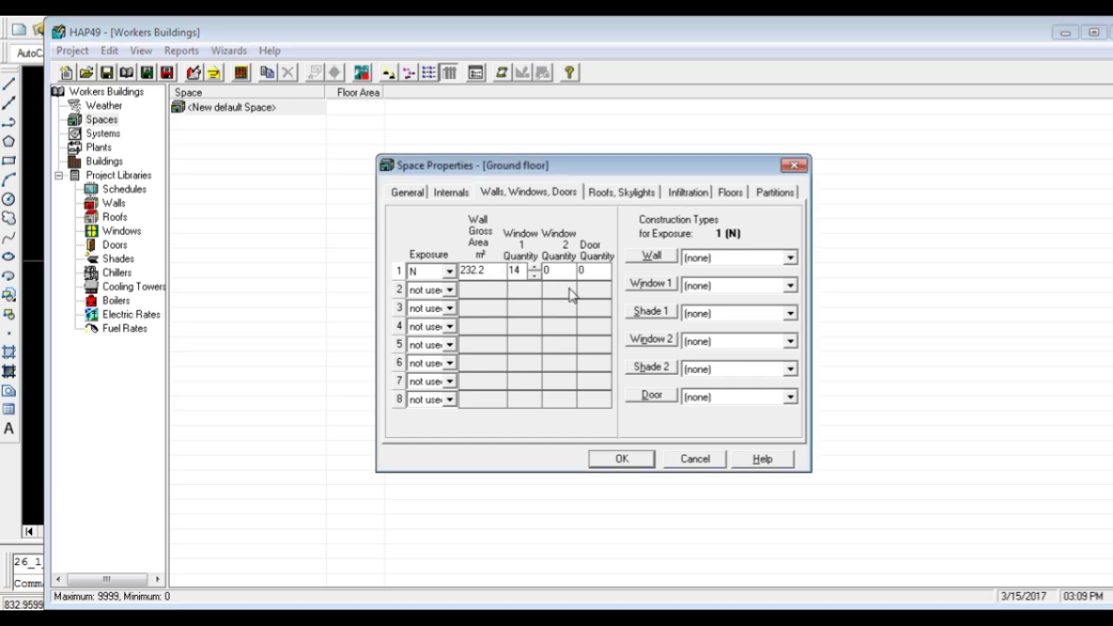
# Change the wall's block layer to 203 mm LW concrete block and remove gypsum board and face brick
pyautogui.click(675, 256)
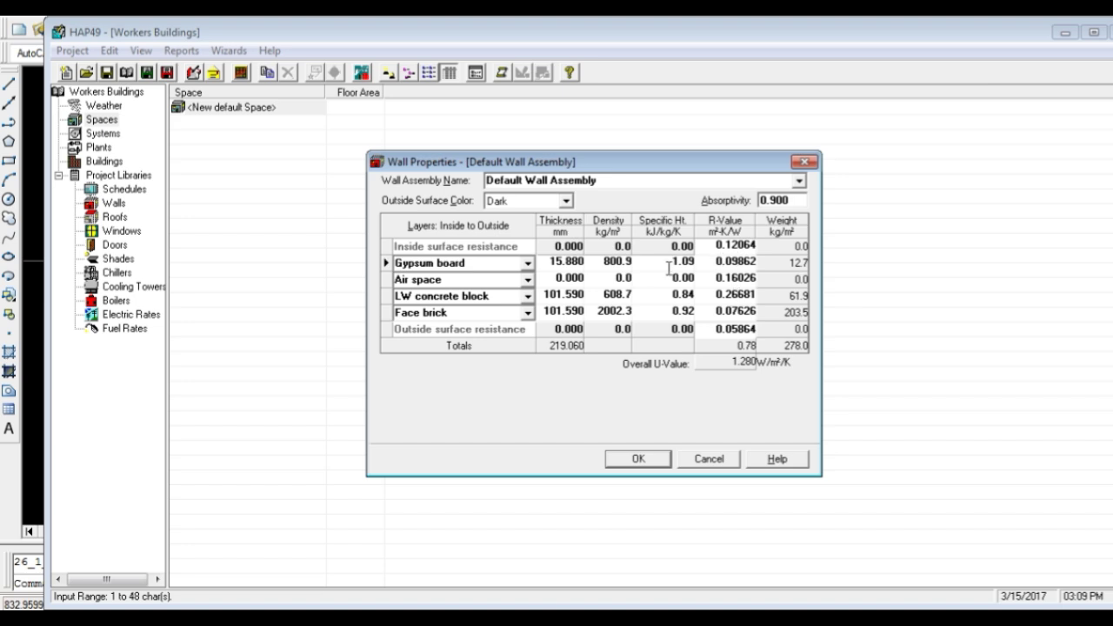
pyautogui.click(526, 299)
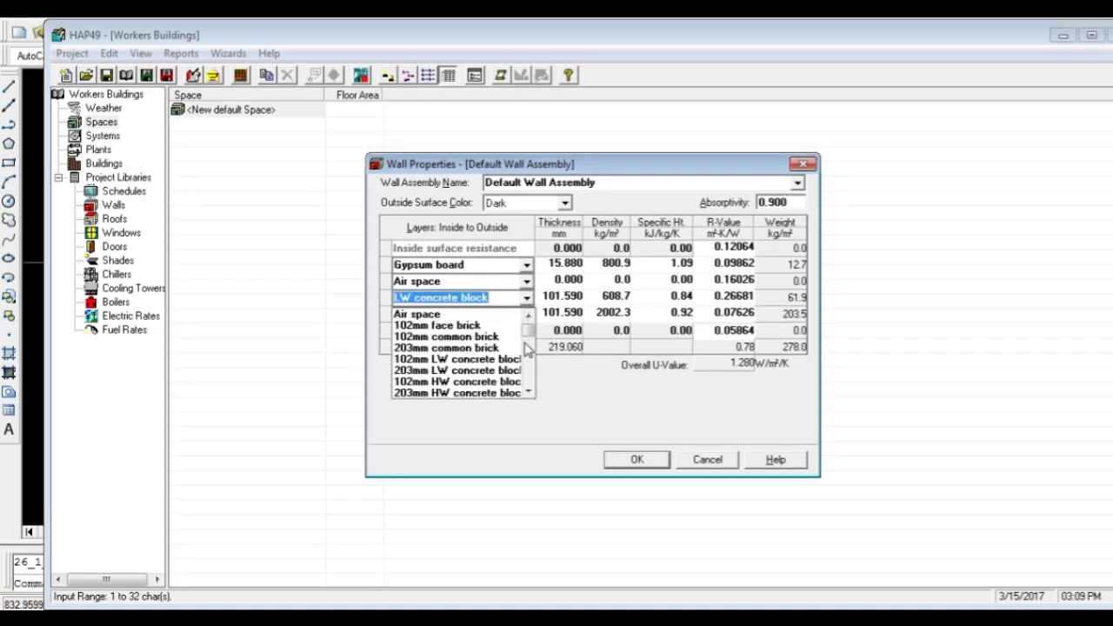
pyautogui.click(465, 372)
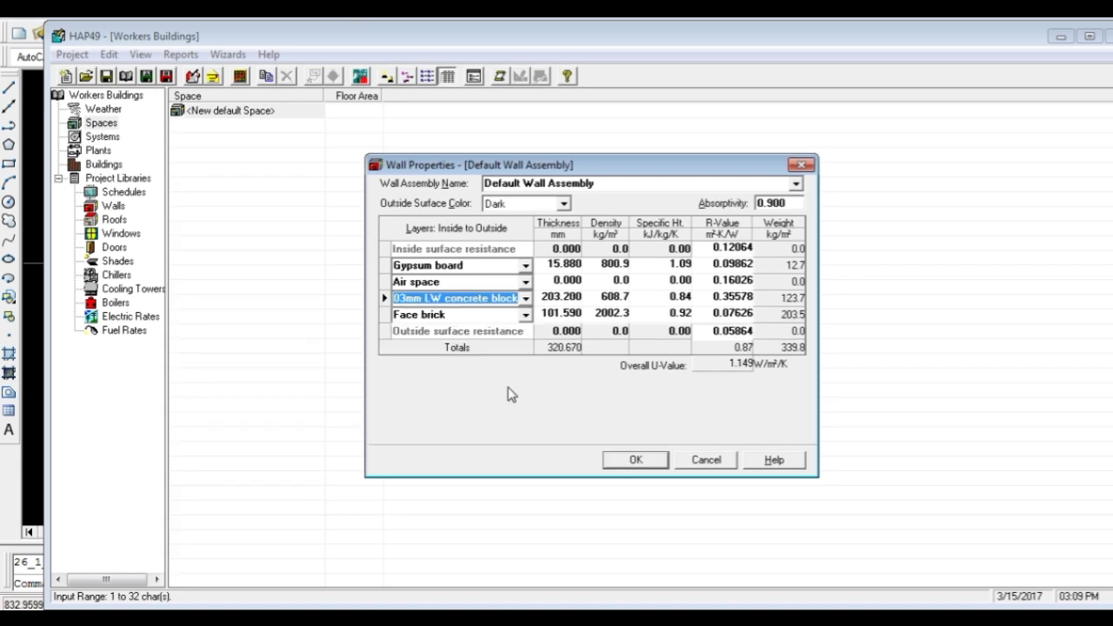
pyautogui.rightClick(386, 267)
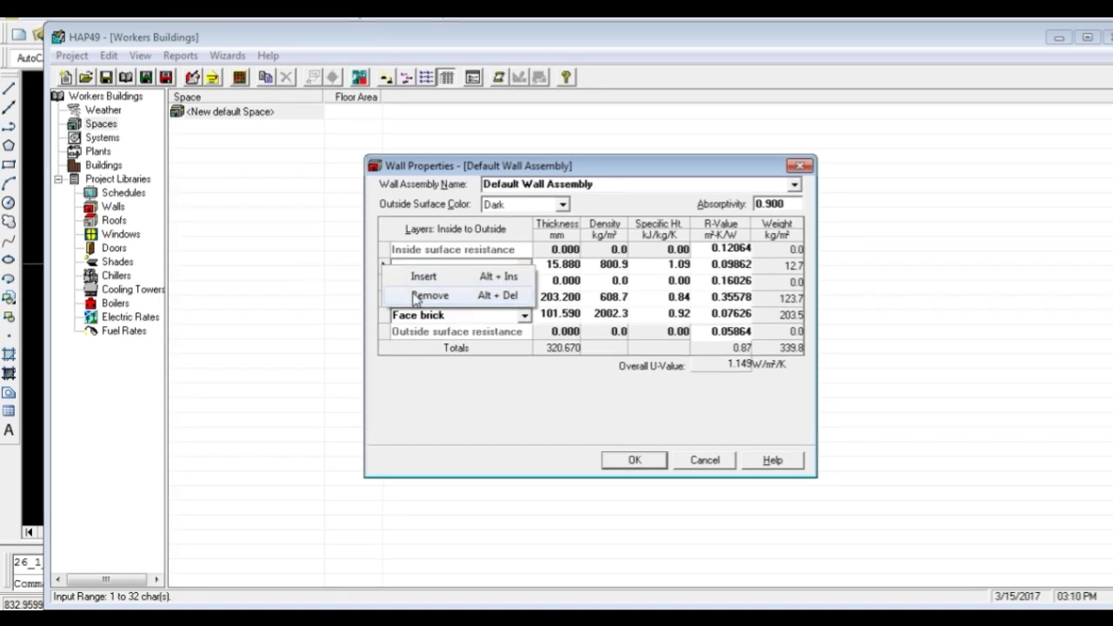
pyautogui.click(417, 297)
pyautogui.click(393, 267)
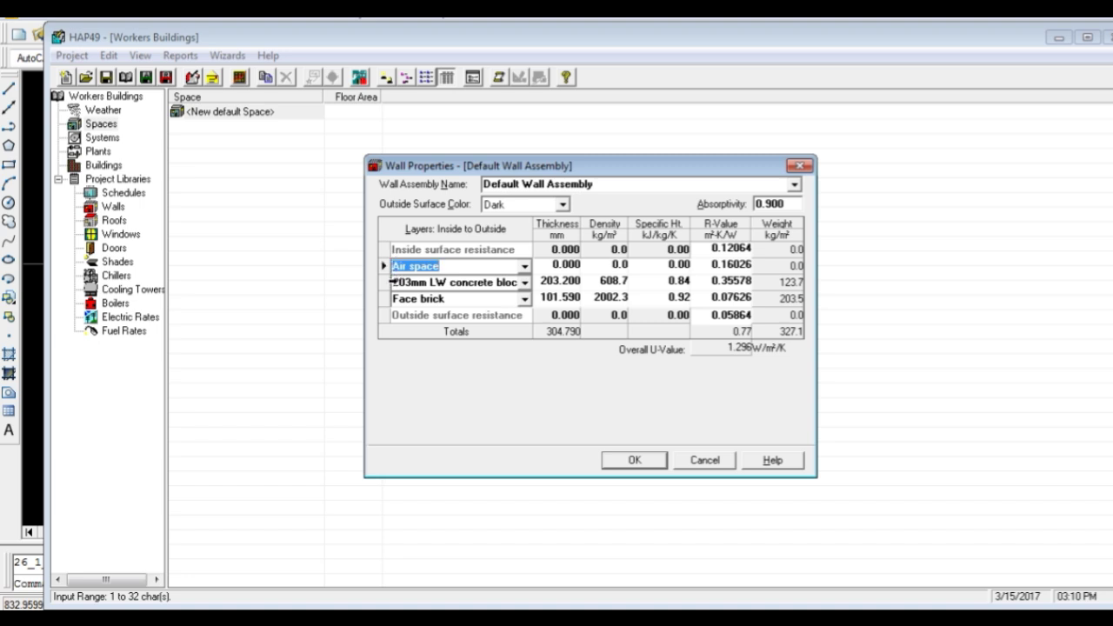
pyautogui.click(390, 287)
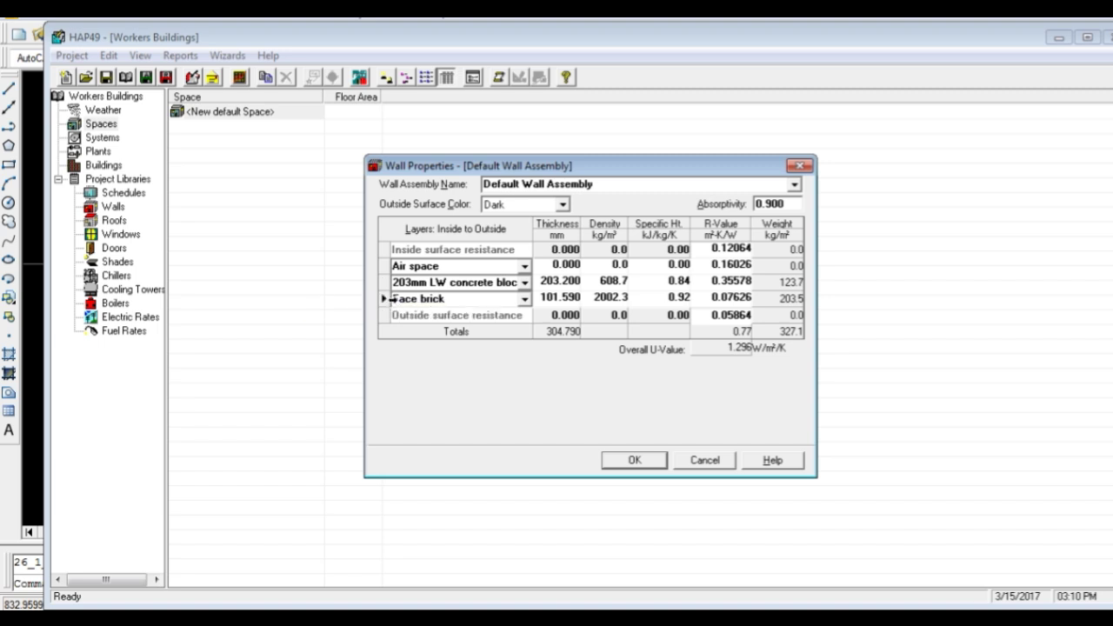
pyautogui.rightClick(389, 300)
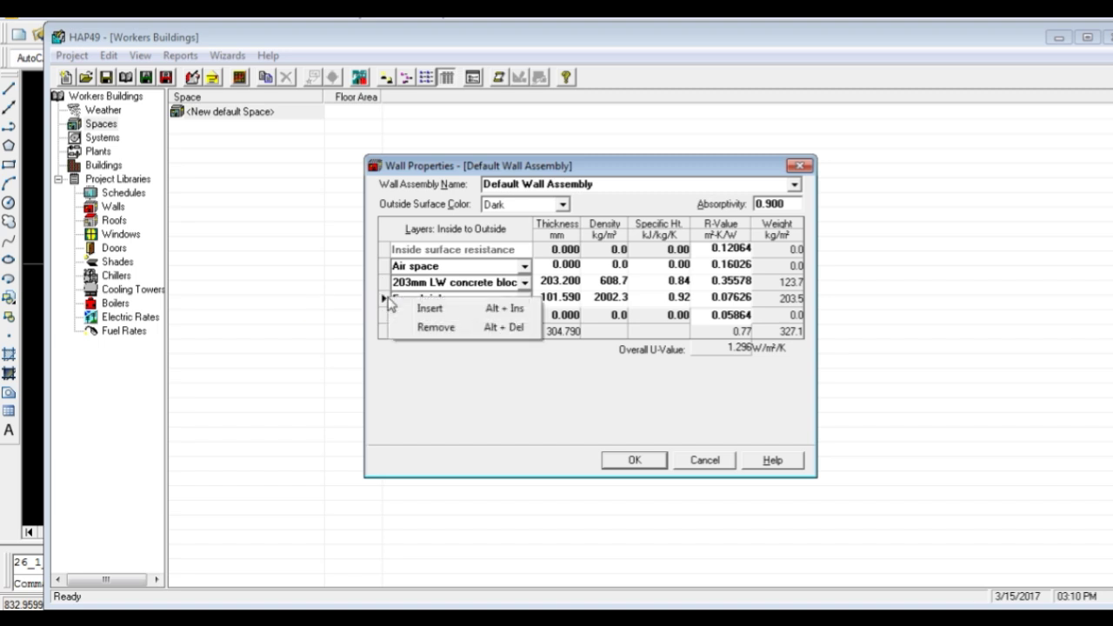
pyautogui.click(422, 329)
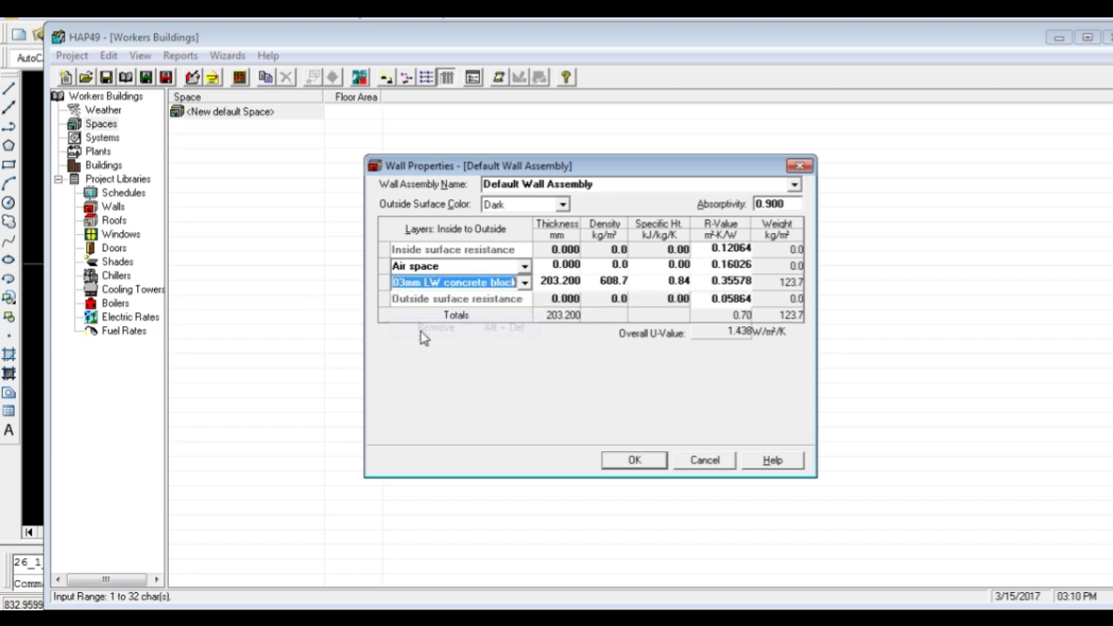
# Set the wall's outside surface colour to Medium and save the Default Wall Assembly
pyautogui.click(562, 204)
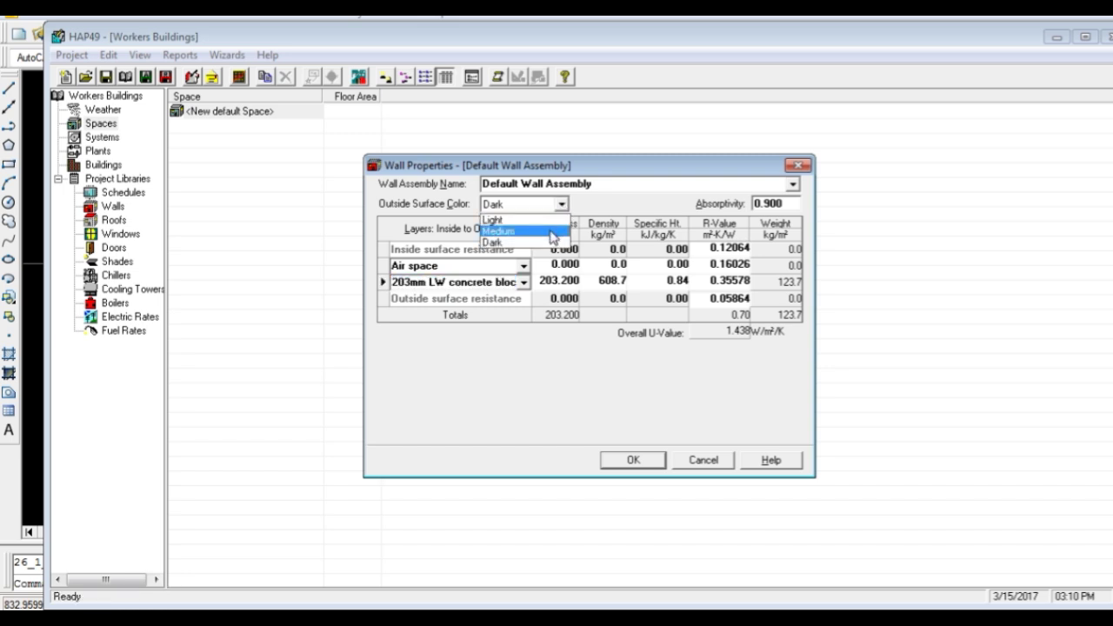
pyautogui.click(551, 231)
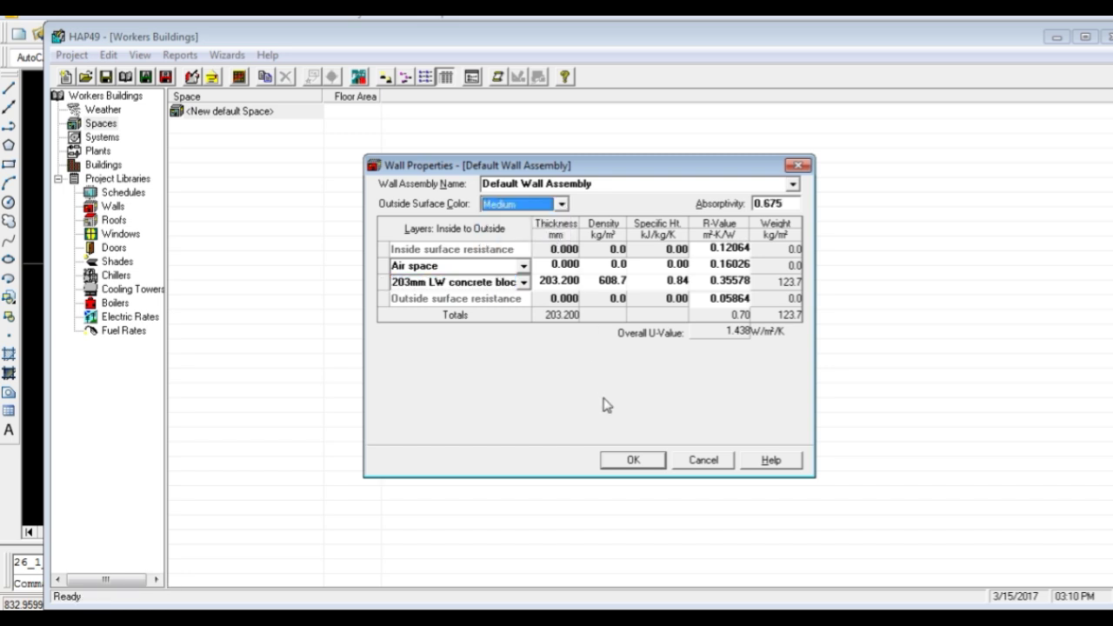
pyautogui.click(636, 460)
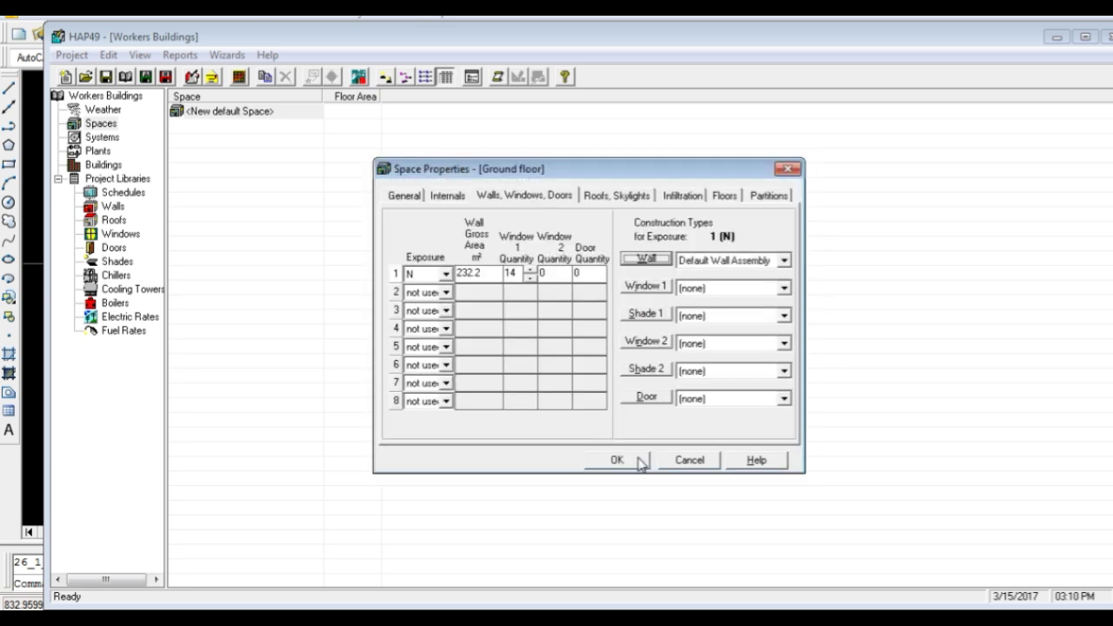
# Size Window 1 at 1.5 m high by 2.5 m wide
pyautogui.click(659, 288)
pyautogui.click(659, 288)
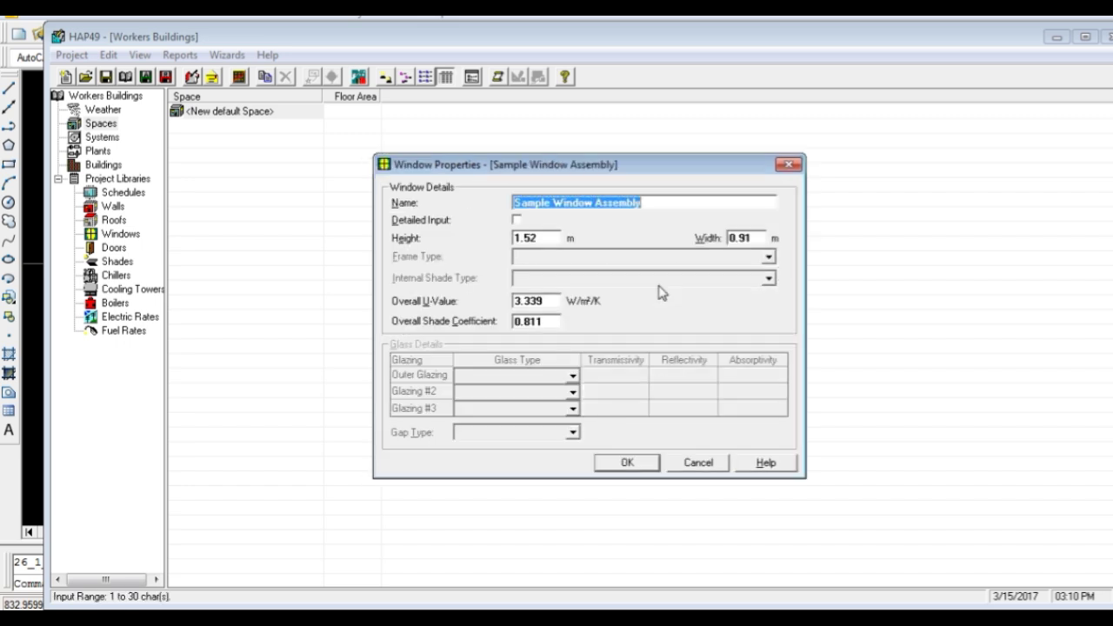
pyautogui.click(536, 239)
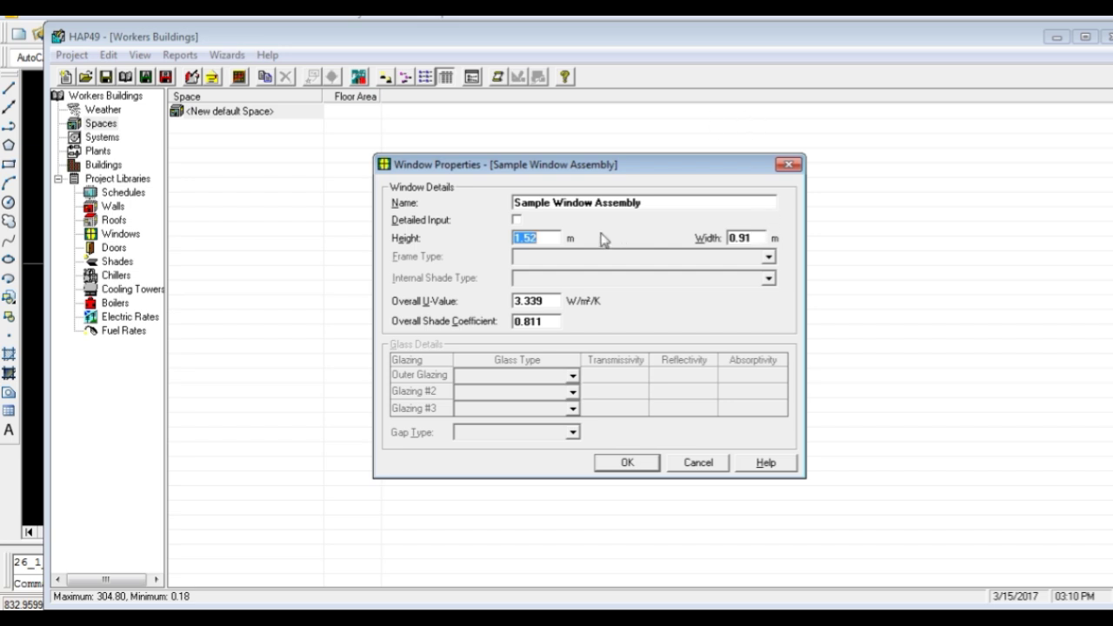
pyautogui.write('1.5')
pyautogui.click(755, 236)
pyautogui.doubleClick(735, 238)
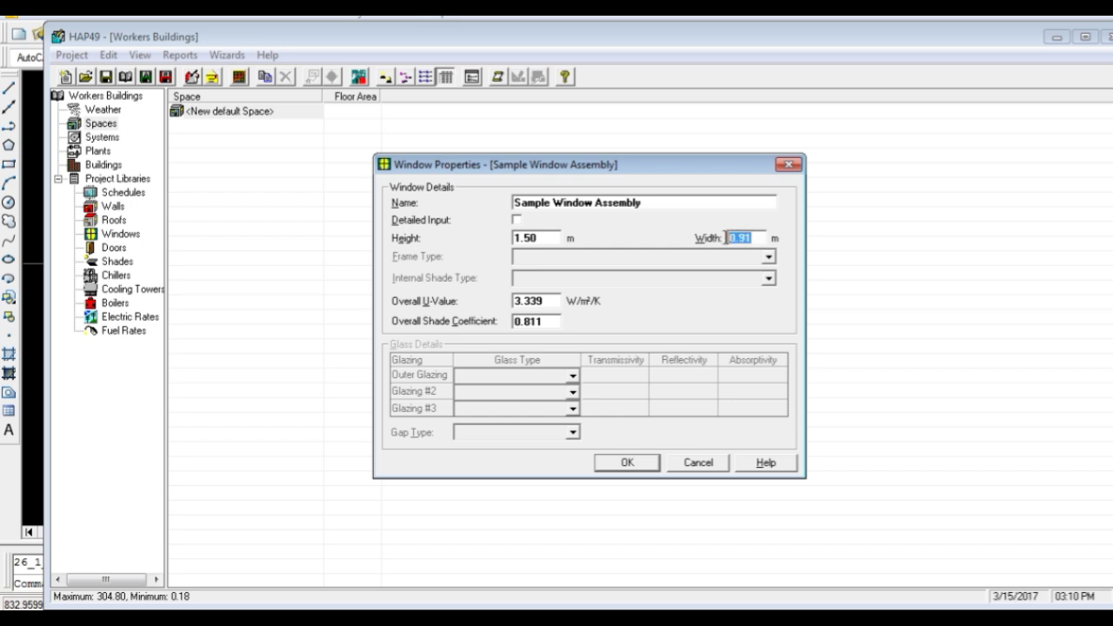
pyautogui.write('2.5')
pyautogui.press('Tab')
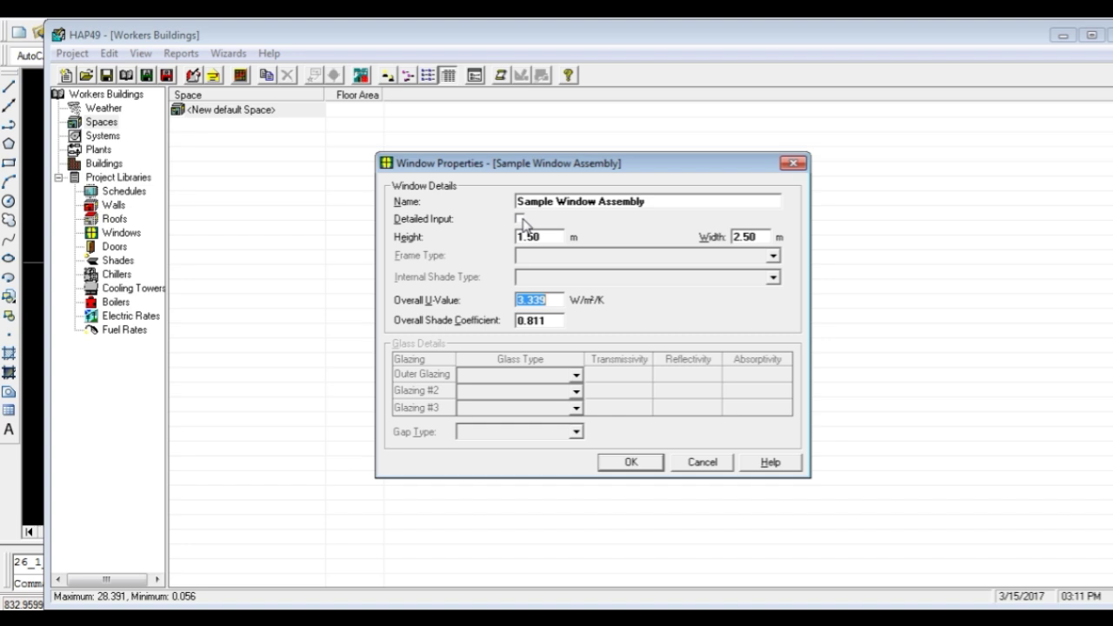
# Use detailed glazing with 6mm clear glass for the outer and second panes
pyautogui.click(520, 219)
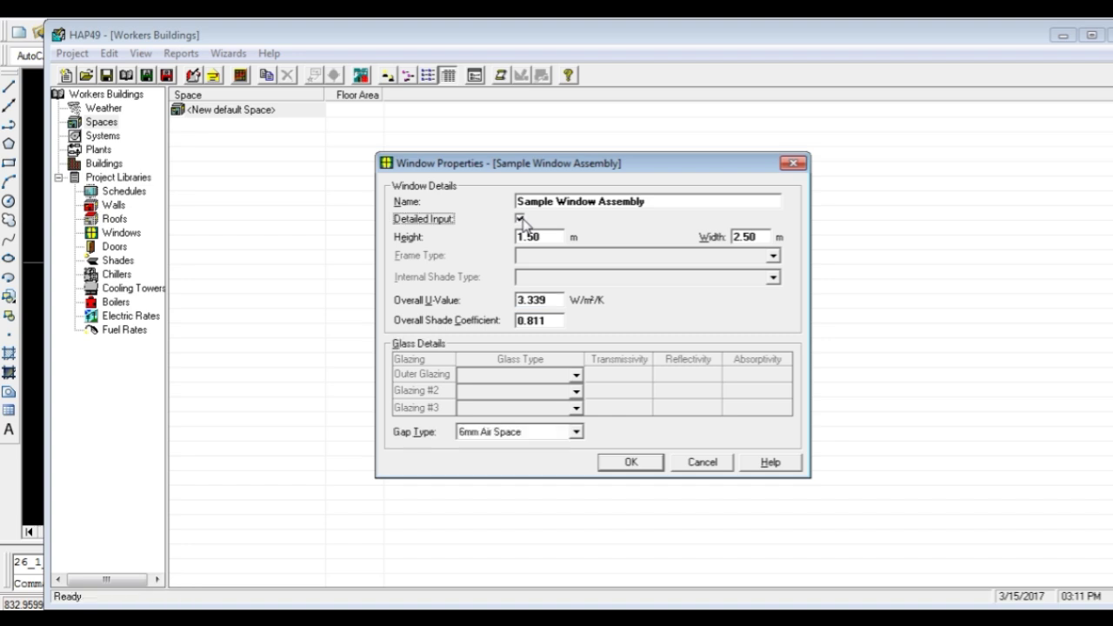
pyautogui.click(576, 376)
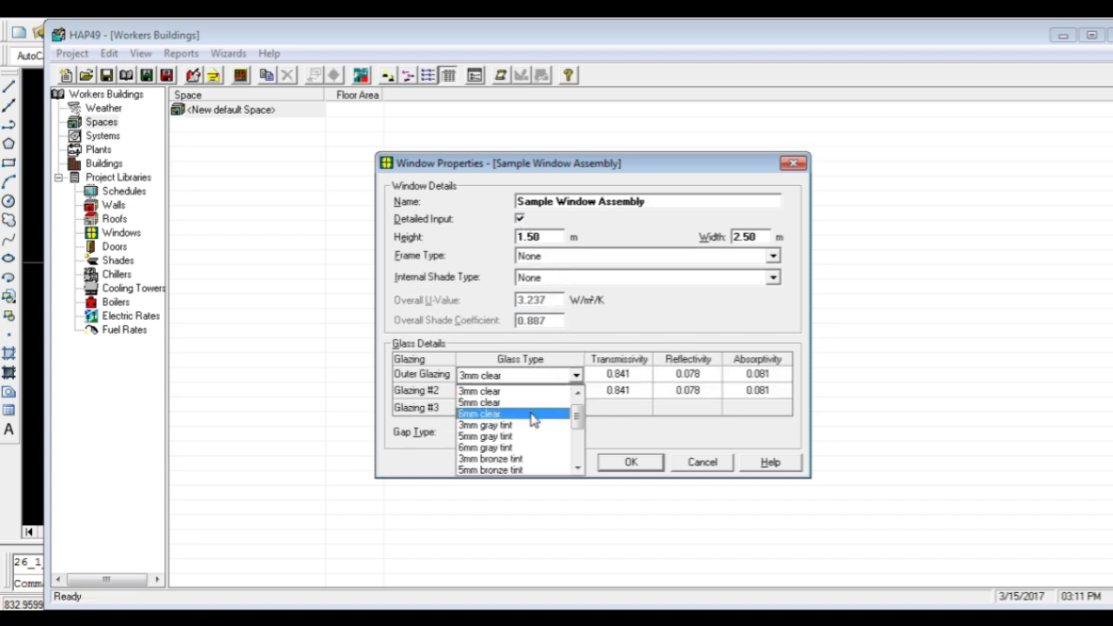
pyautogui.click(533, 414)
pyautogui.click(575, 392)
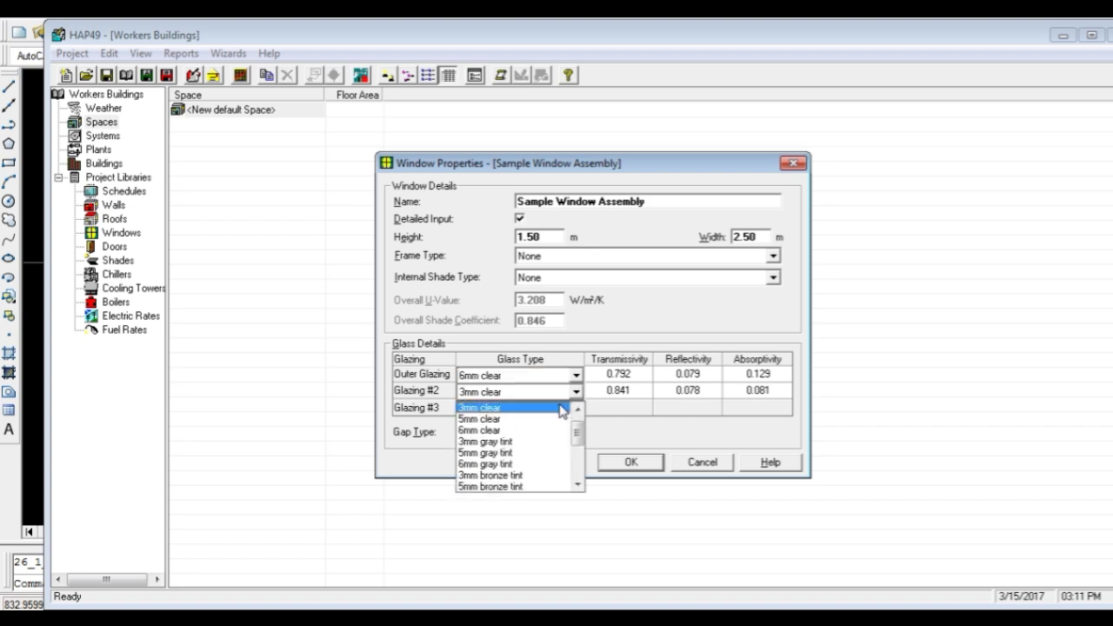
pyautogui.click(532, 431)
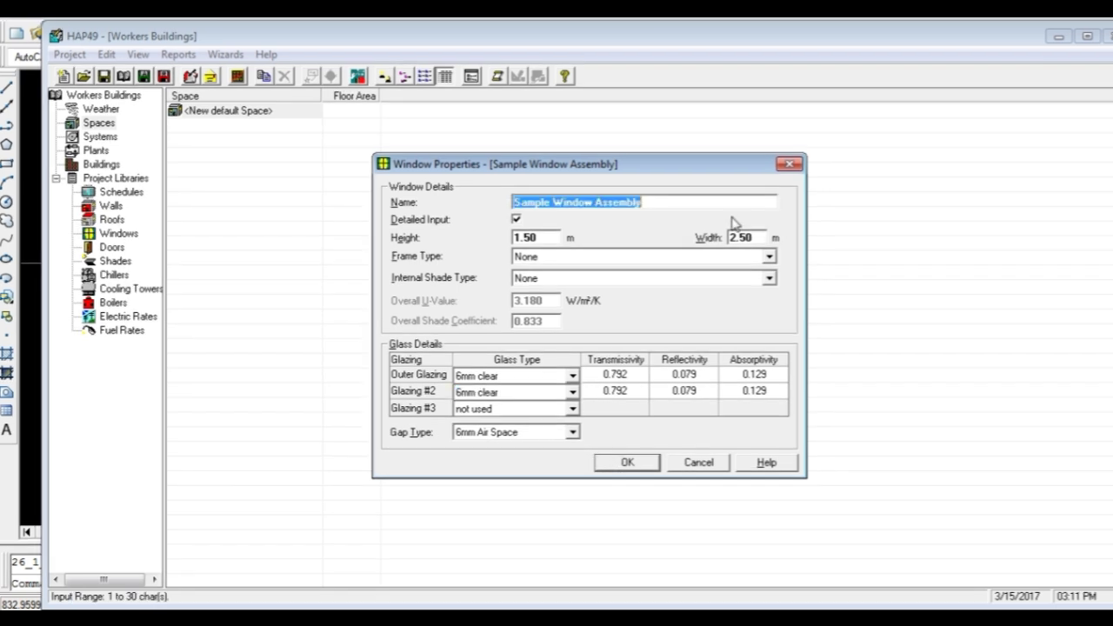
# Name the window assembly 'Double glazing' and accept it
pyautogui.write('DOub')
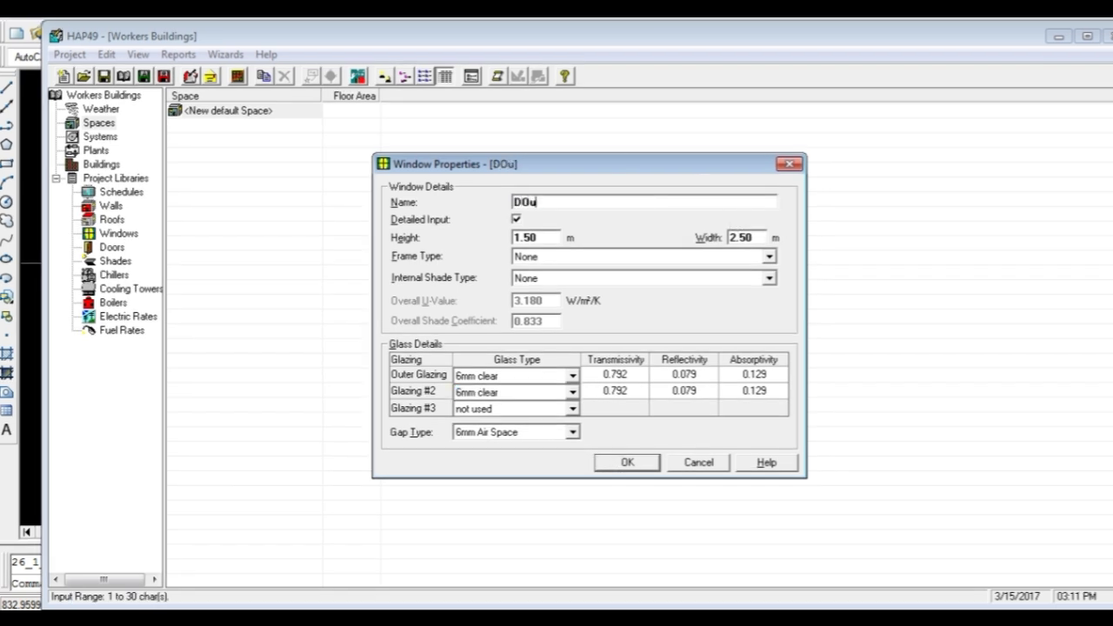
pyautogui.write('le glazi')
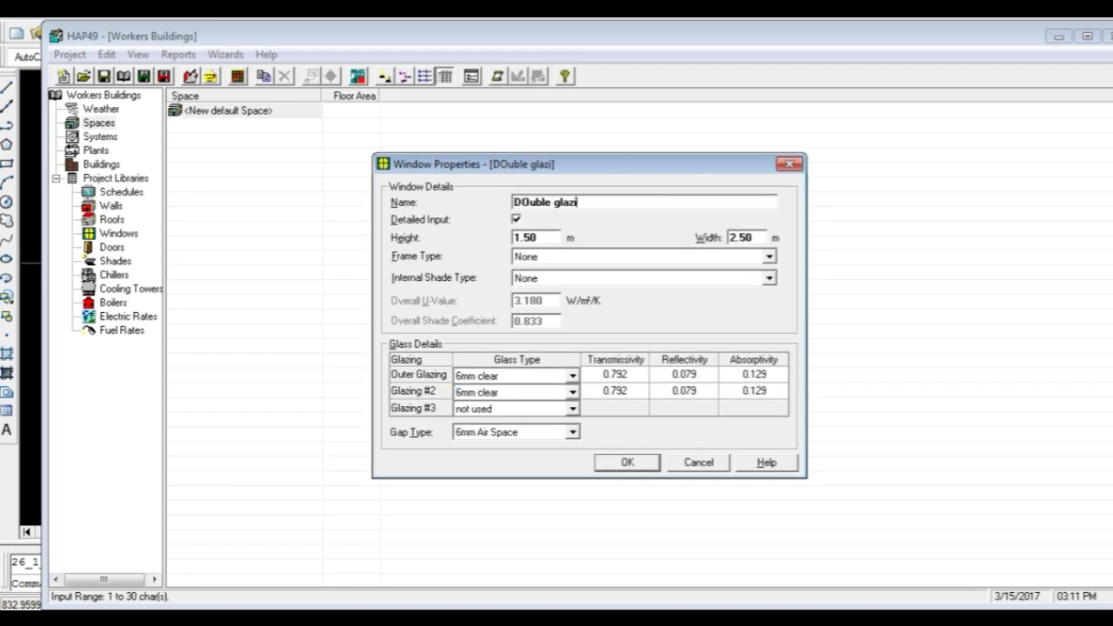
pyautogui.write('ng')
pyautogui.click(528, 201)
pyautogui.press('BackSpace')
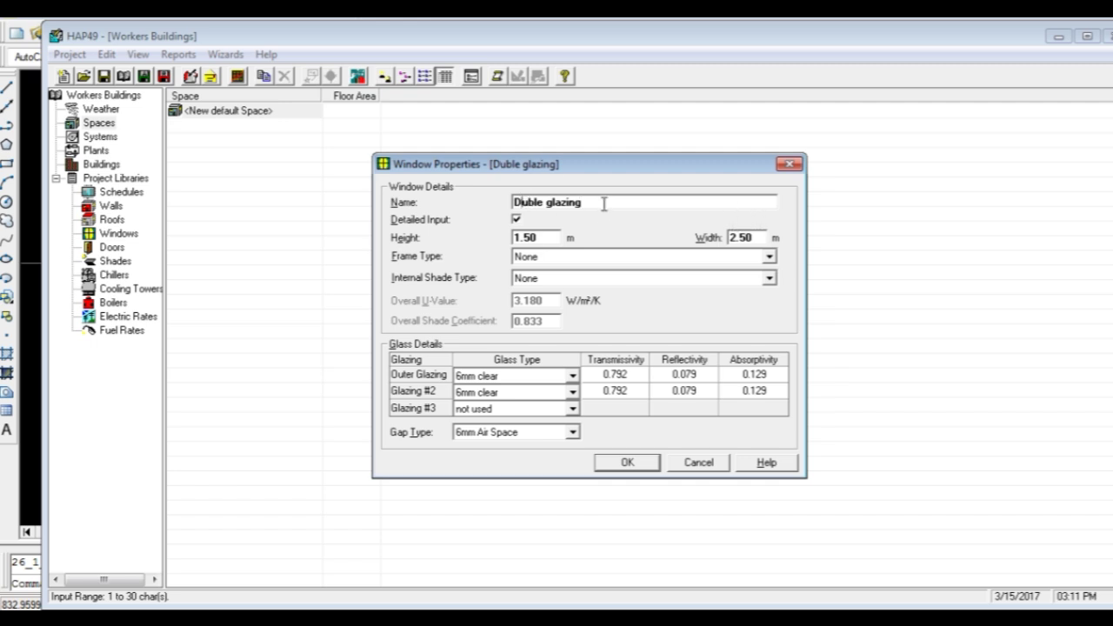
pyautogui.write('o')
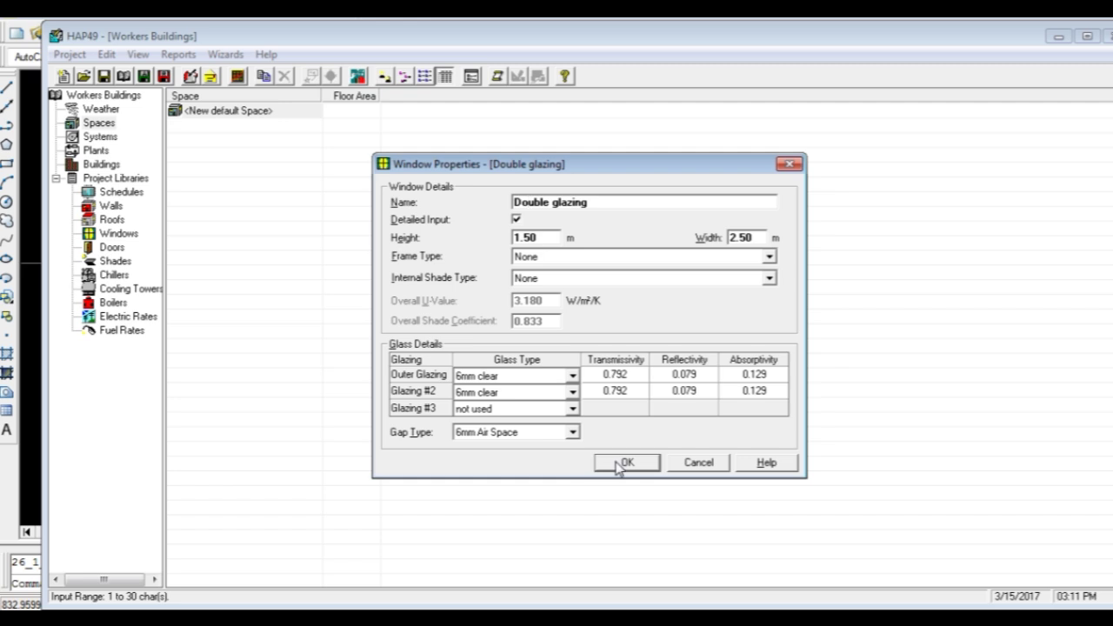
pyautogui.click(618, 465)
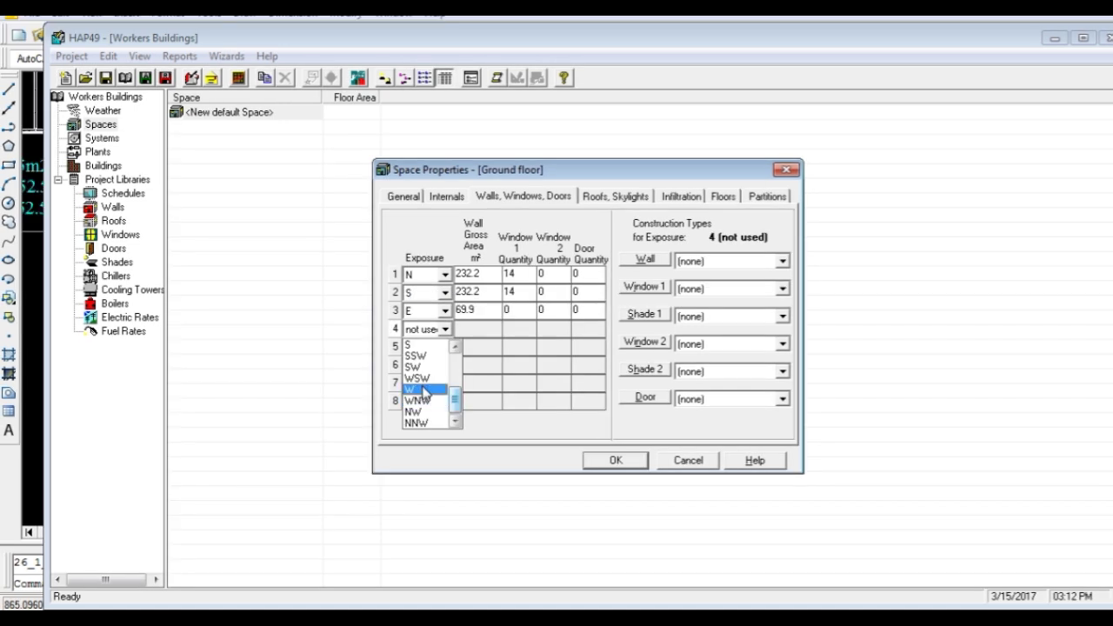
# Give the Ground floor a 69.9 m² west wall with Default Wall Assembly and Double glazing
pyautogui.click(425, 390)
pyautogui.write('69.9')
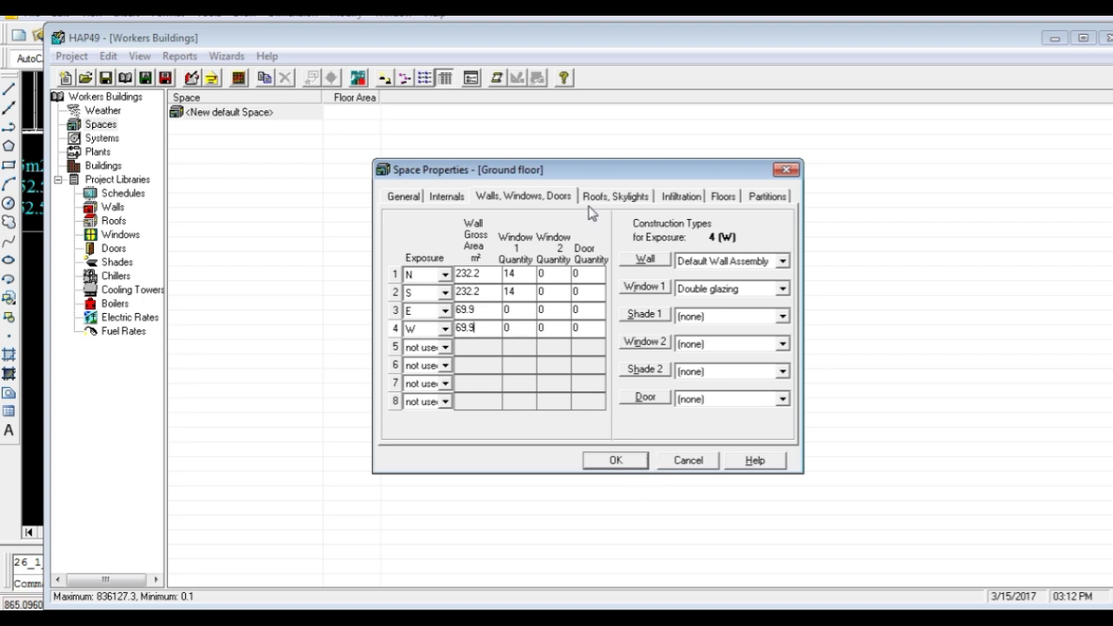
pyautogui.click(622, 197)
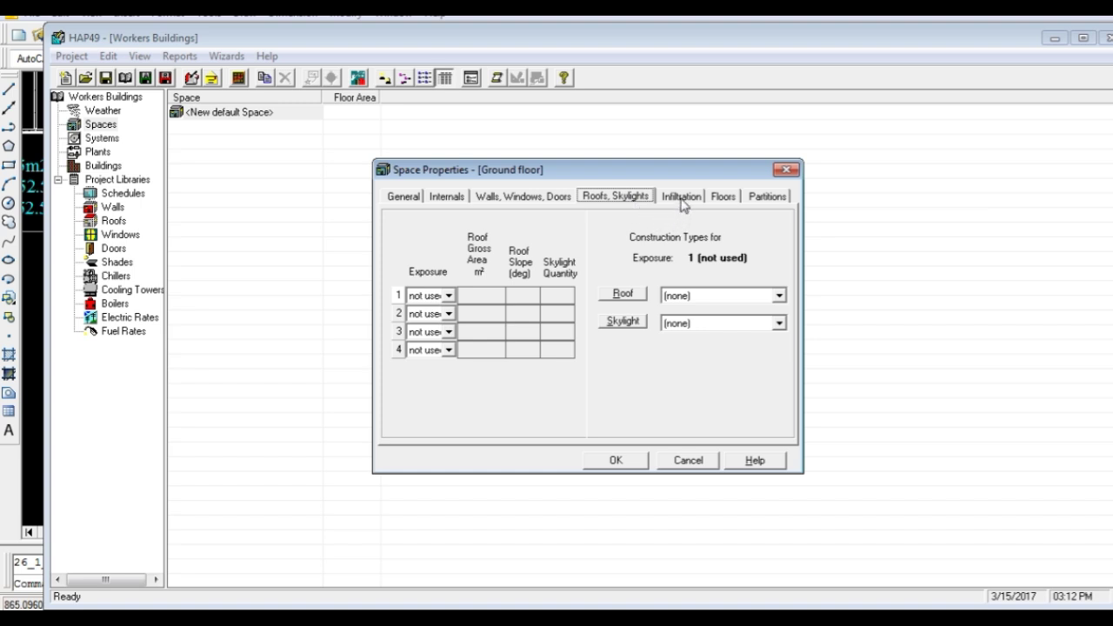
pyautogui.click(682, 198)
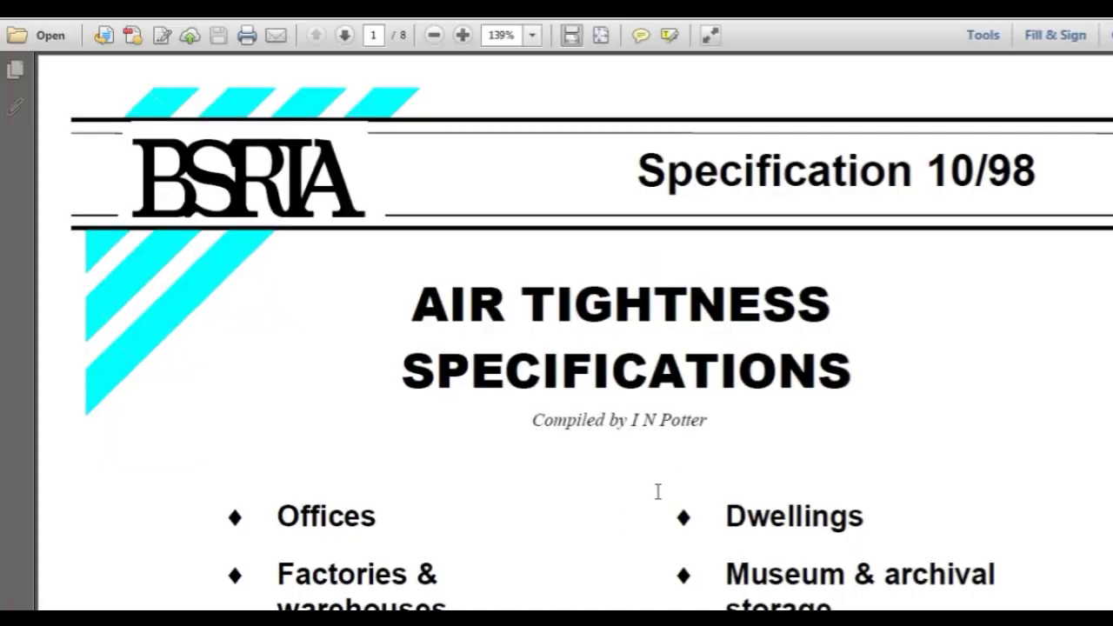
# Scroll the BSRIA PDF down to the air leakage table
pyautogui.scroll(-1, 609, 367)
pyautogui.scroll(-3, 609, 380)
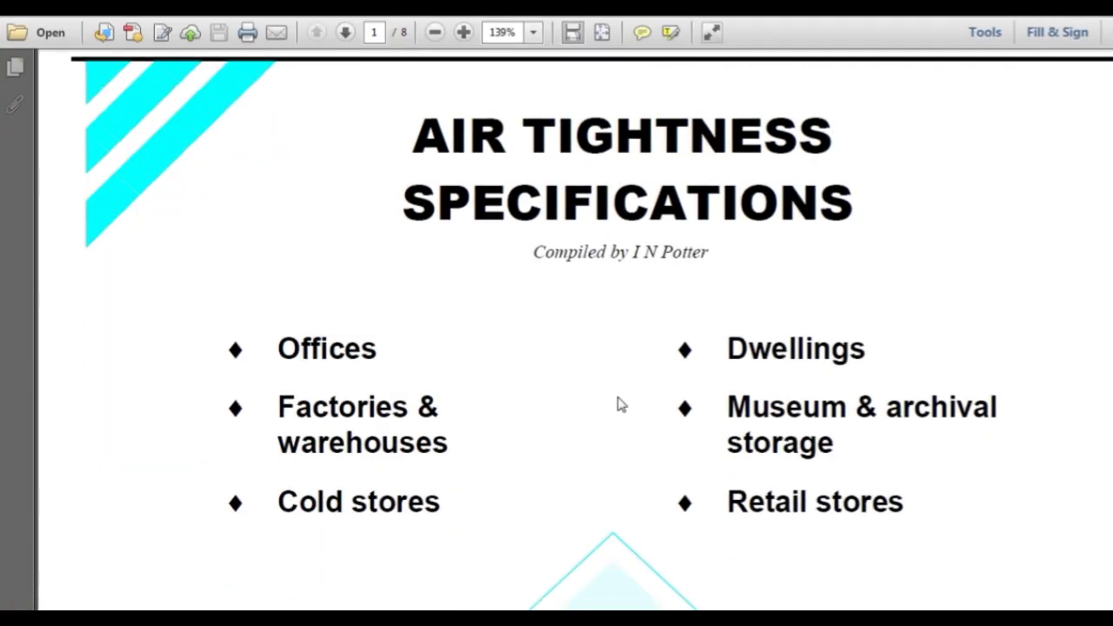
pyautogui.scroll(-1, 619, 413)
pyautogui.scroll(-20, 695, 439)
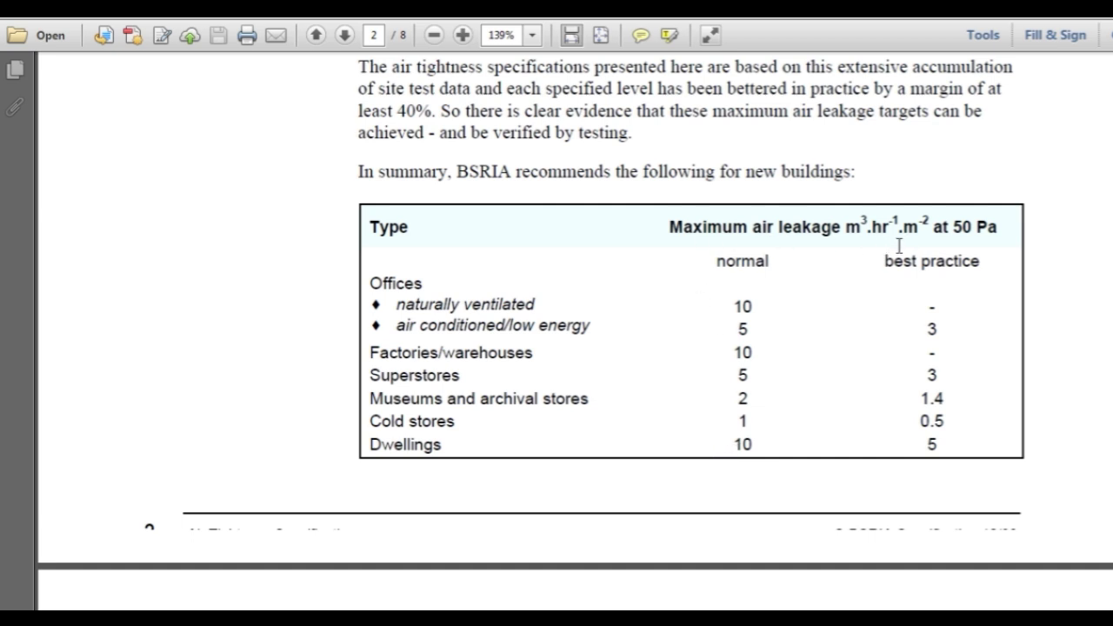
# Convert 10 m³/h to L/s and enter 2.5 L/s/m² as the Ground floor infiltration
pyautogui.hotkey('alt', 'Tab')
pyautogui.click(278, 249)
pyautogui.write('10')
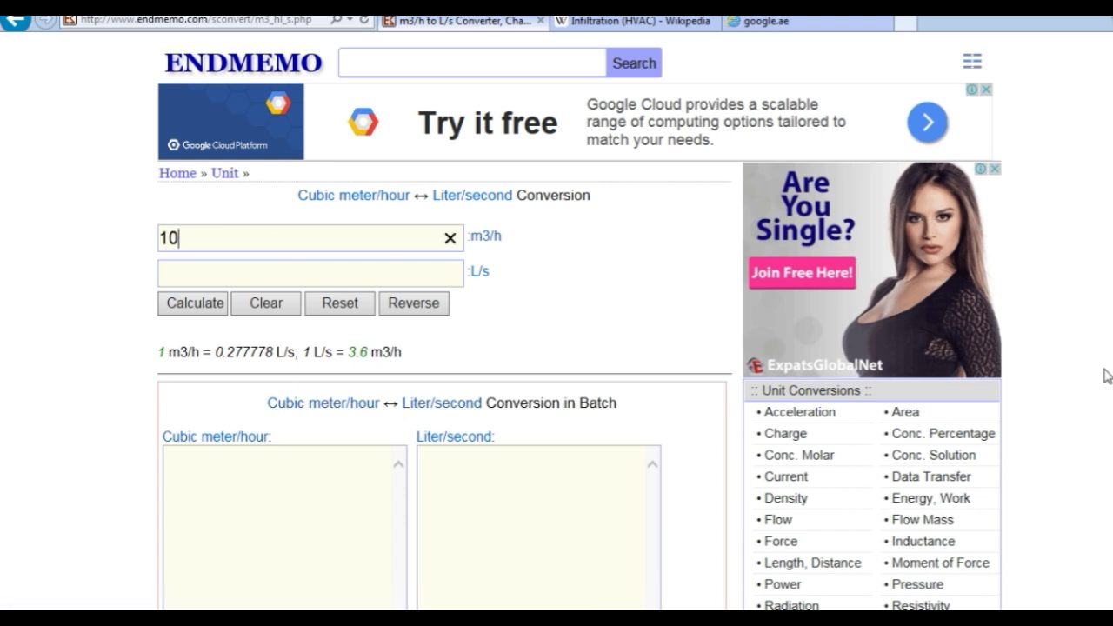
pyautogui.click(193, 307)
pyautogui.hotkey('alt', 'Tab')
pyautogui.write('2.')
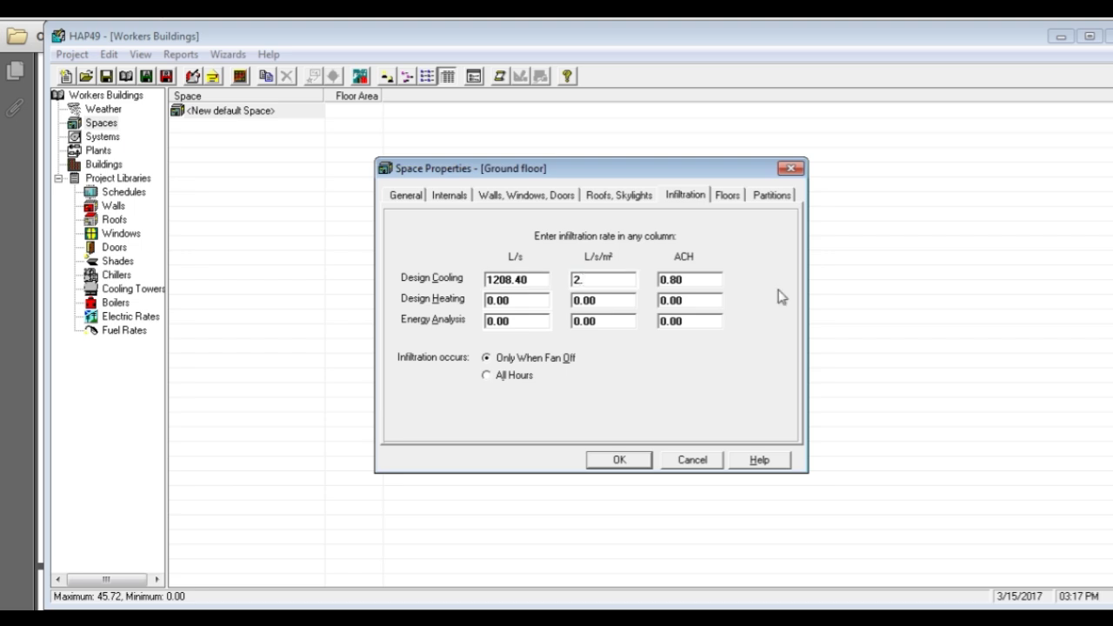
pyautogui.write('5')
# Make the Ground floor a Slab Floor On Grade and save the space
pyautogui.click(728, 197)
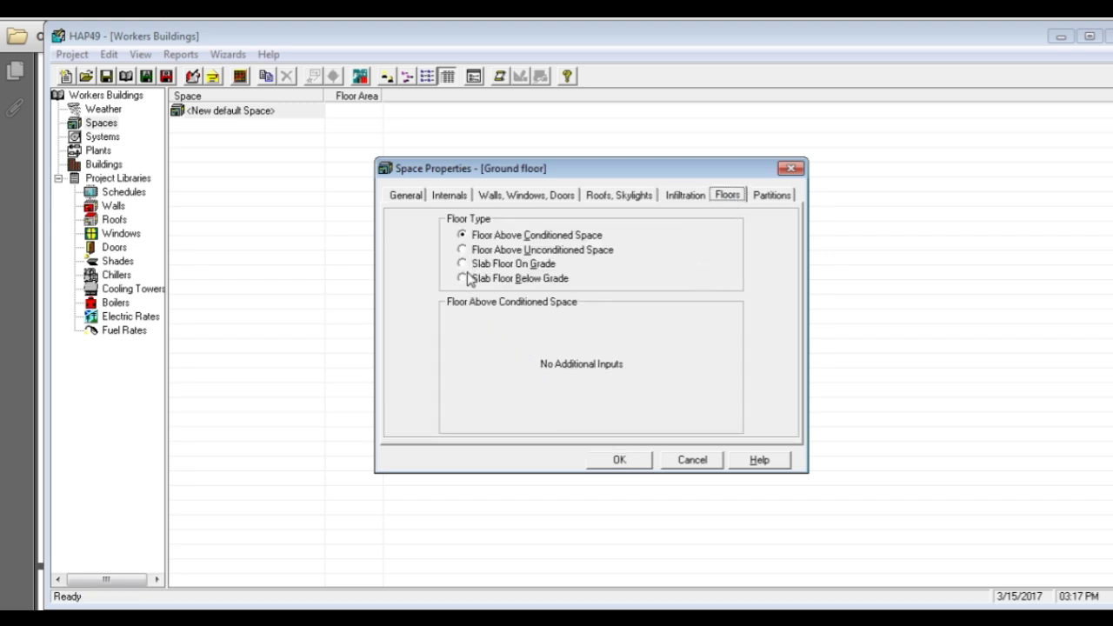
pyautogui.click(462, 264)
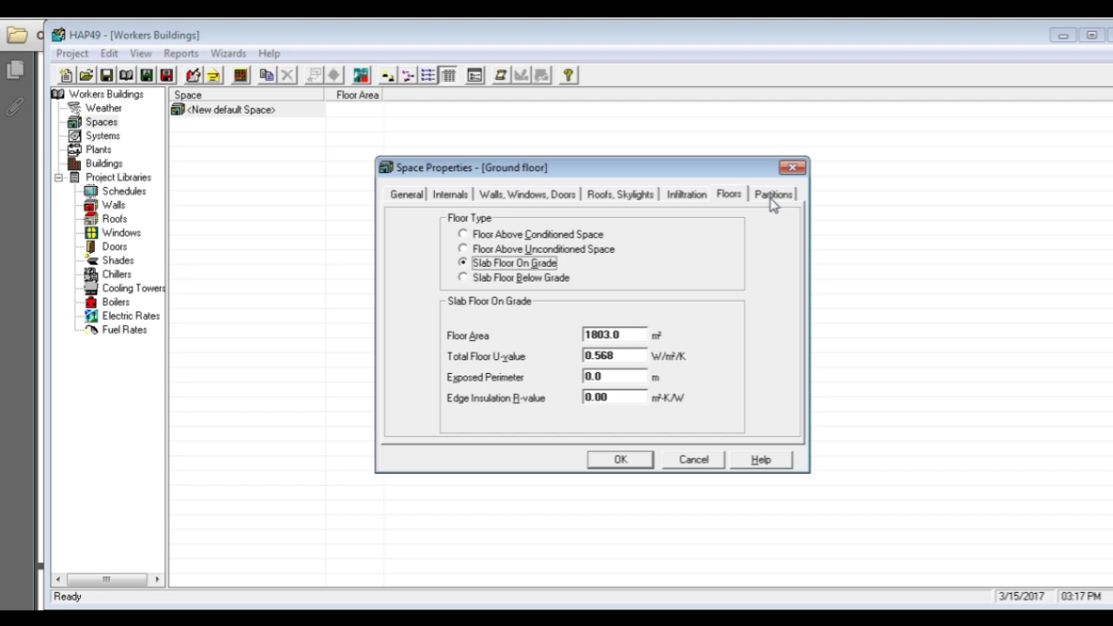
pyautogui.click(771, 197)
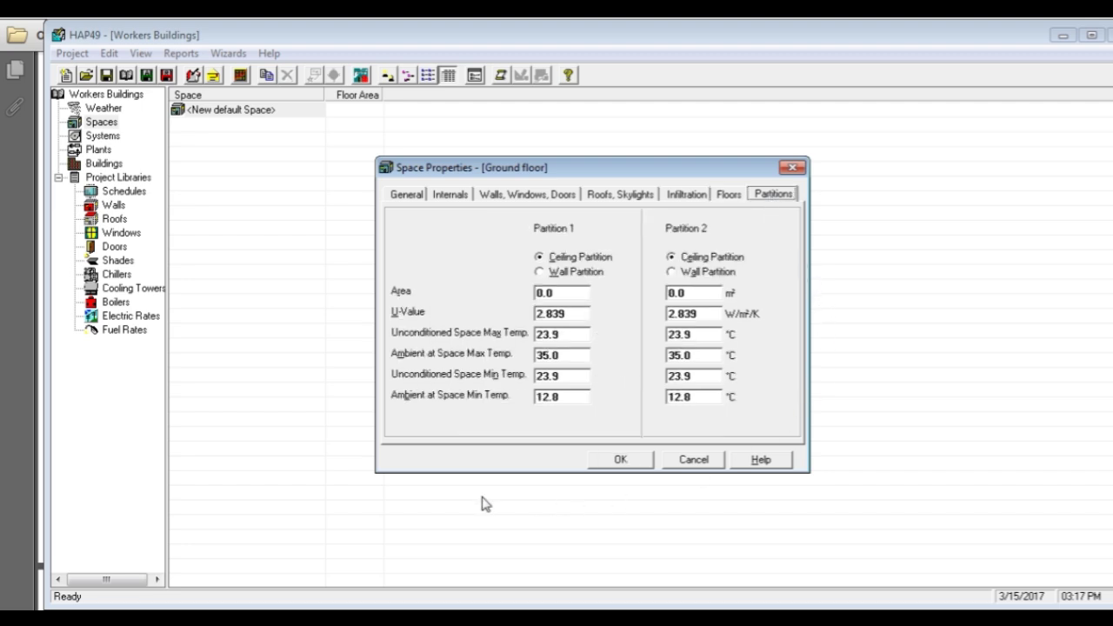
pyautogui.click(632, 466)
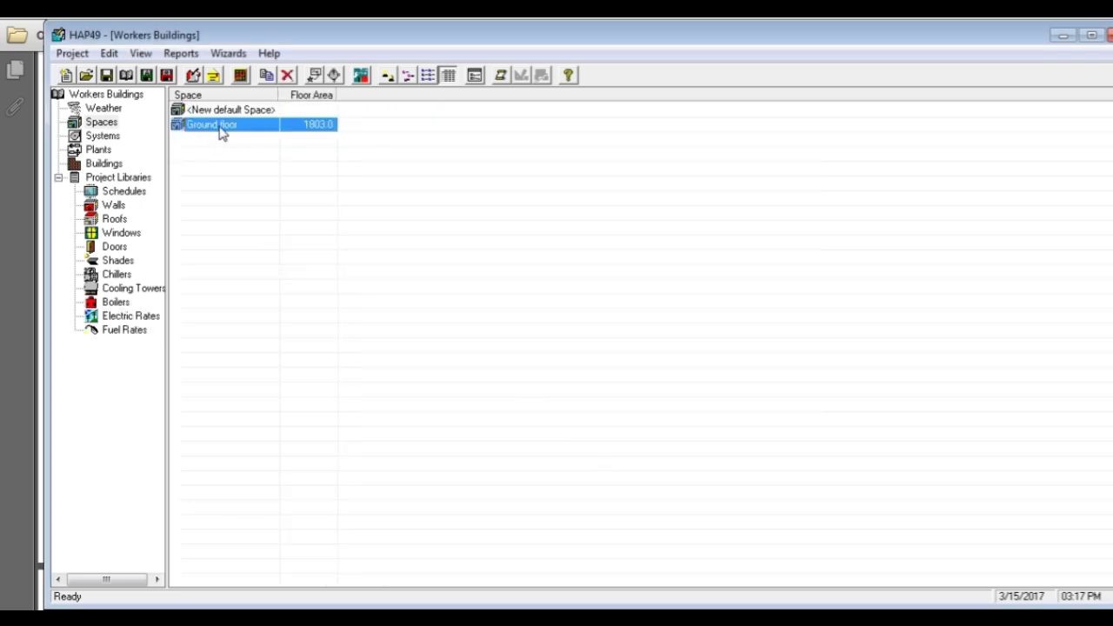
# Duplicate Ground floor as a new space named First floor
pyautogui.rightClick(224, 131)
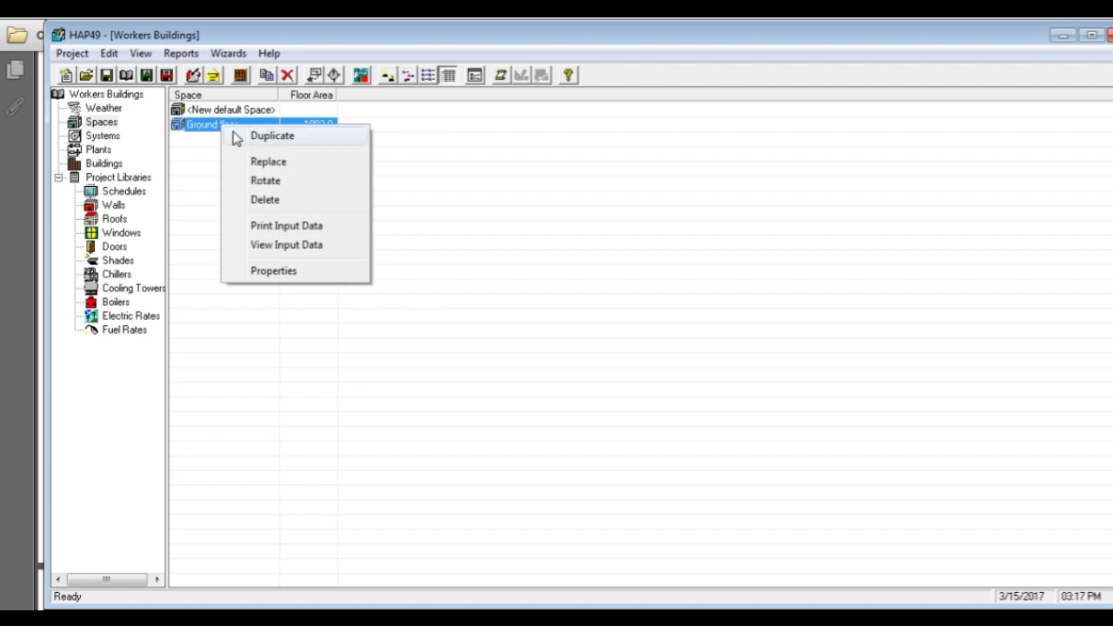
pyautogui.click(257, 137)
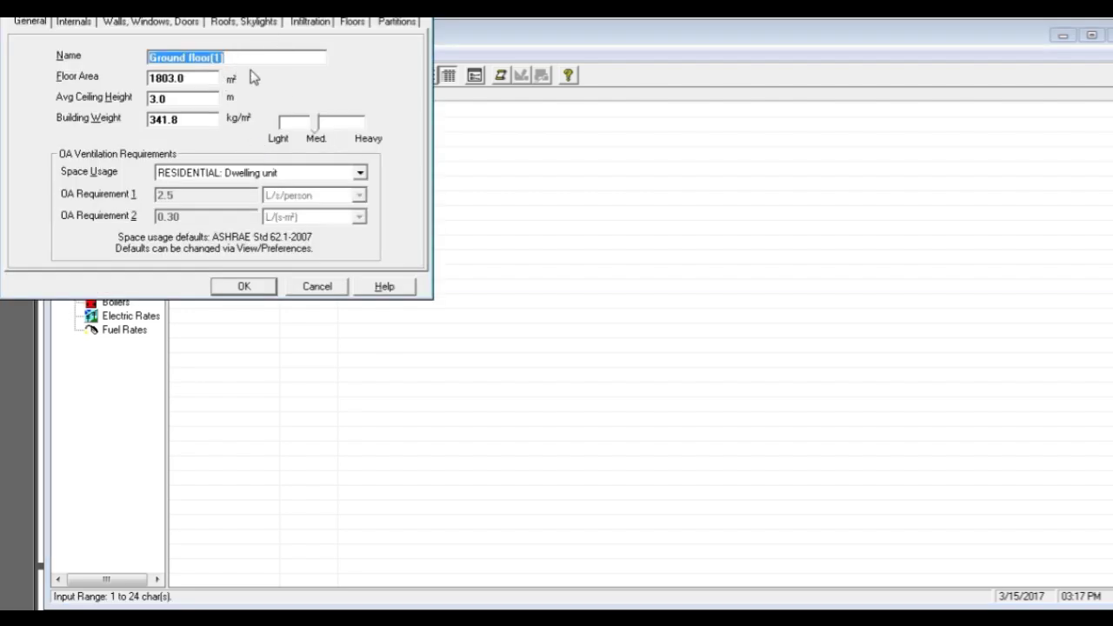
pyautogui.write('First floor')
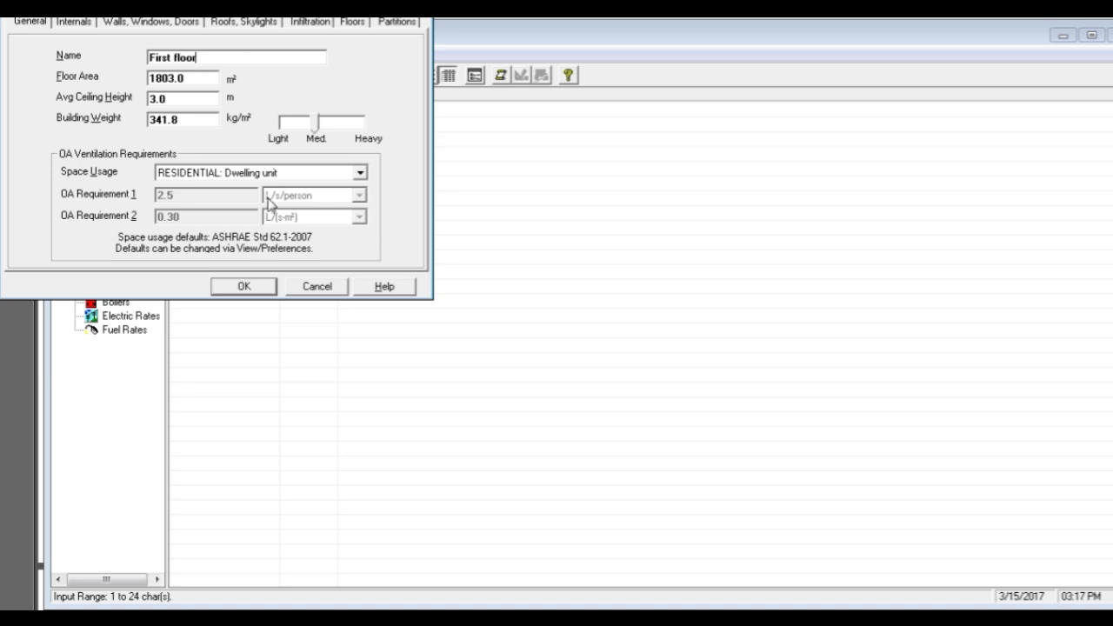
pyautogui.click(244, 286)
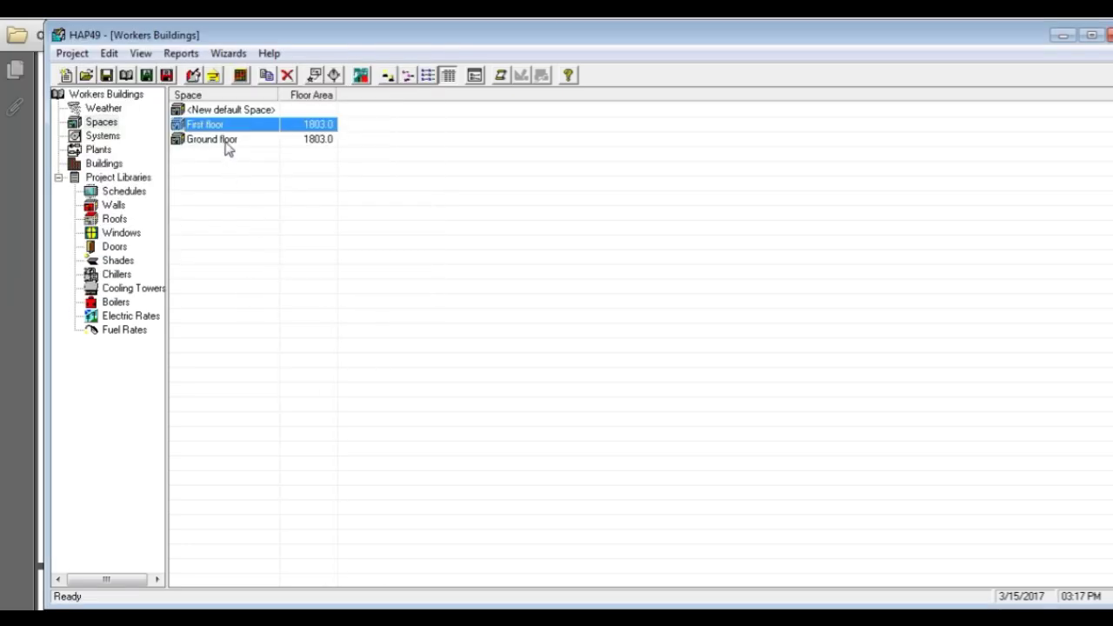
# Duplicate First floor as a new space named second floor
pyautogui.rightClick(222, 130)
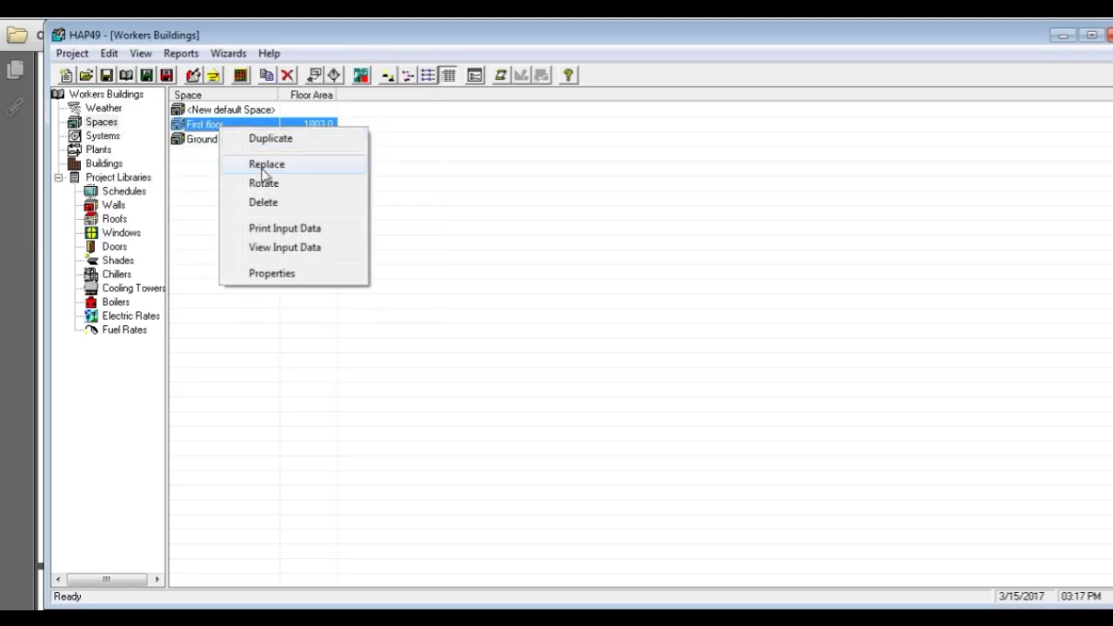
pyautogui.click(273, 139)
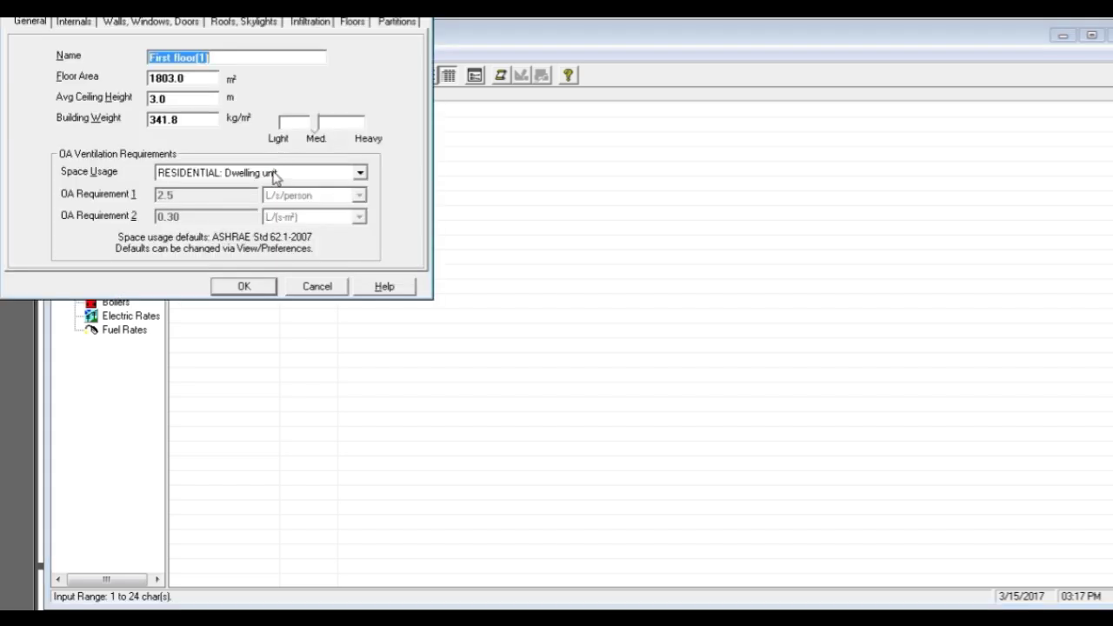
pyautogui.write('second')
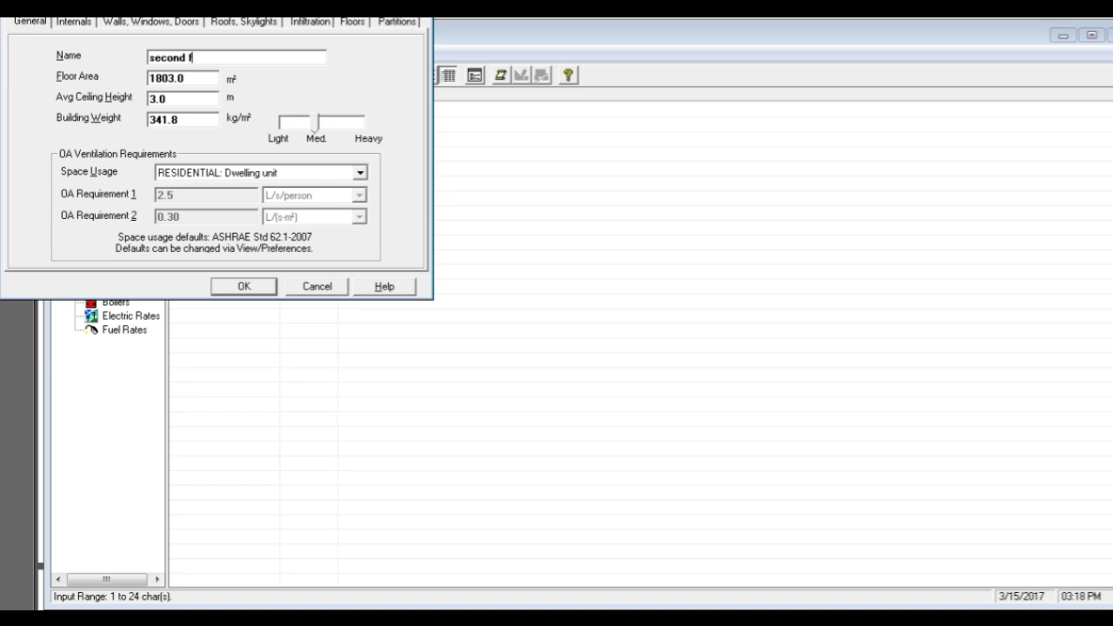
pyautogui.click(251, 291)
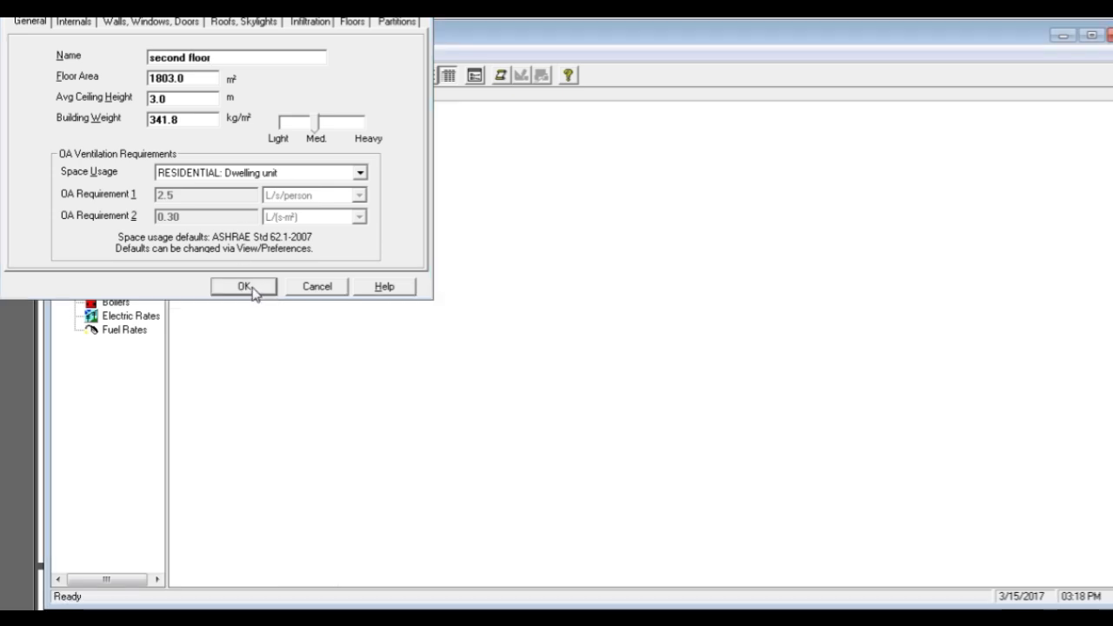
pyautogui.rightClick(234, 165)
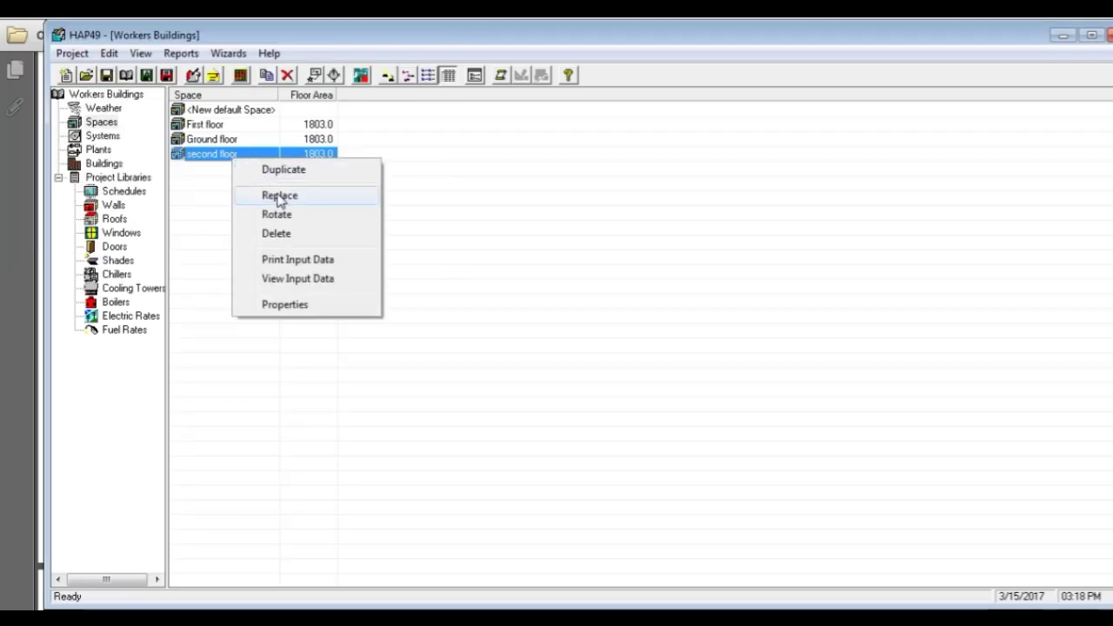
# Duplicate second floor as Third floor with a horizontal 1803.0 m² Default Roof Assembly roof
pyautogui.click(287, 168)
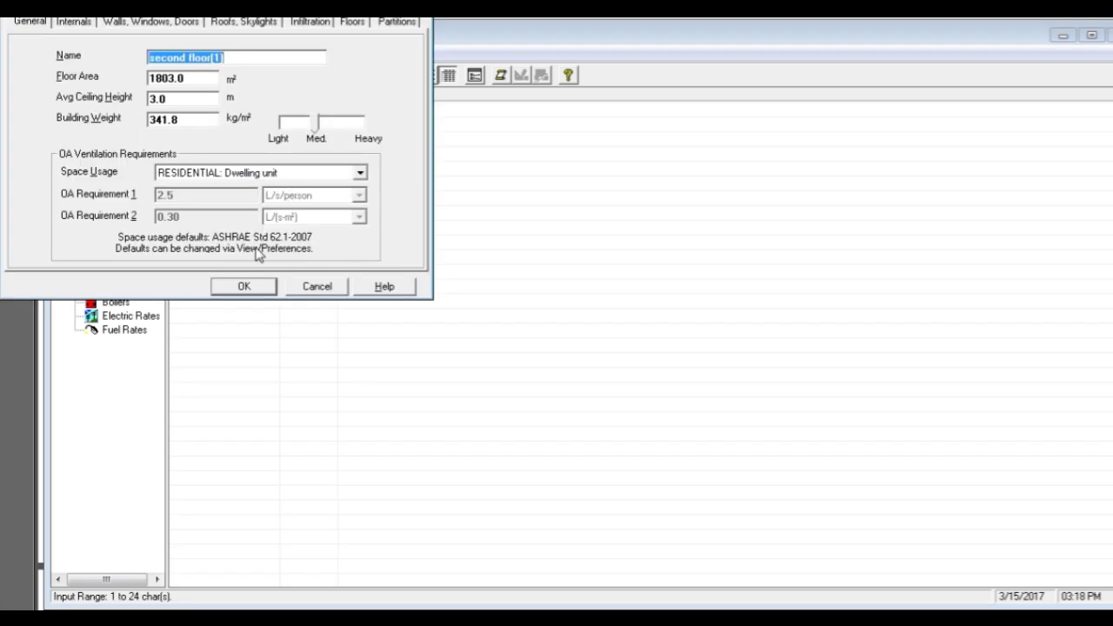
pyautogui.write('Third floor')
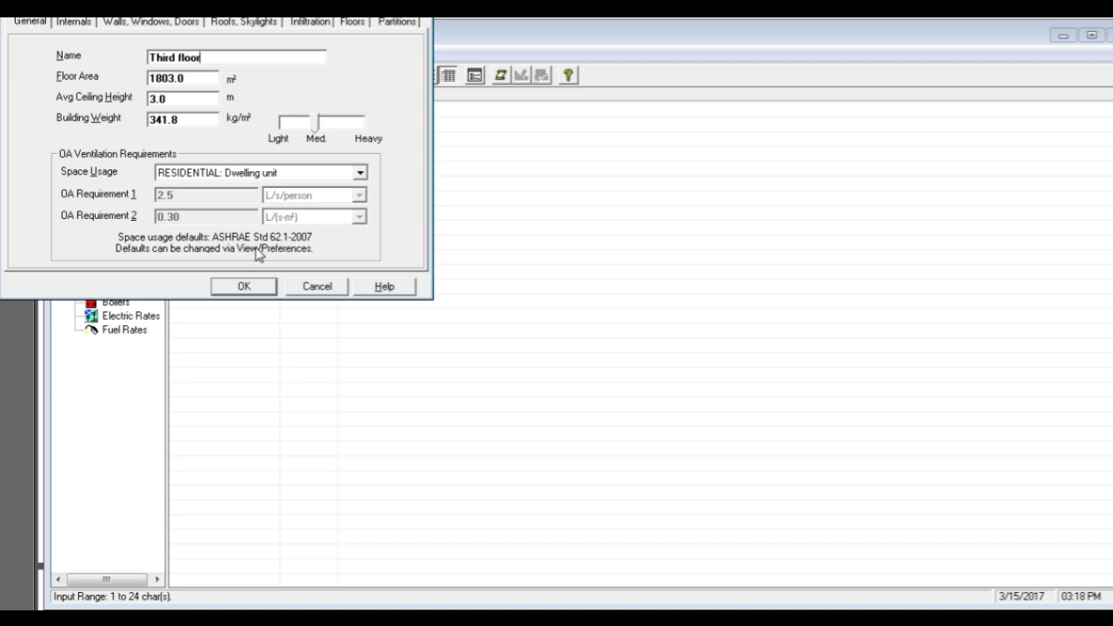
pyautogui.click(257, 26)
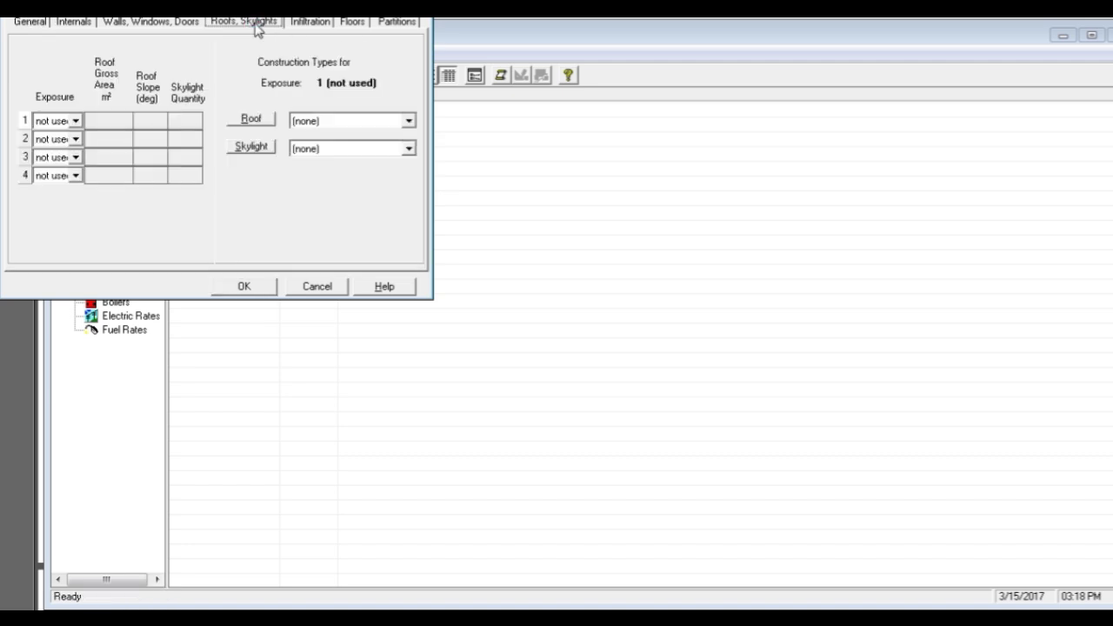
pyautogui.click(77, 122)
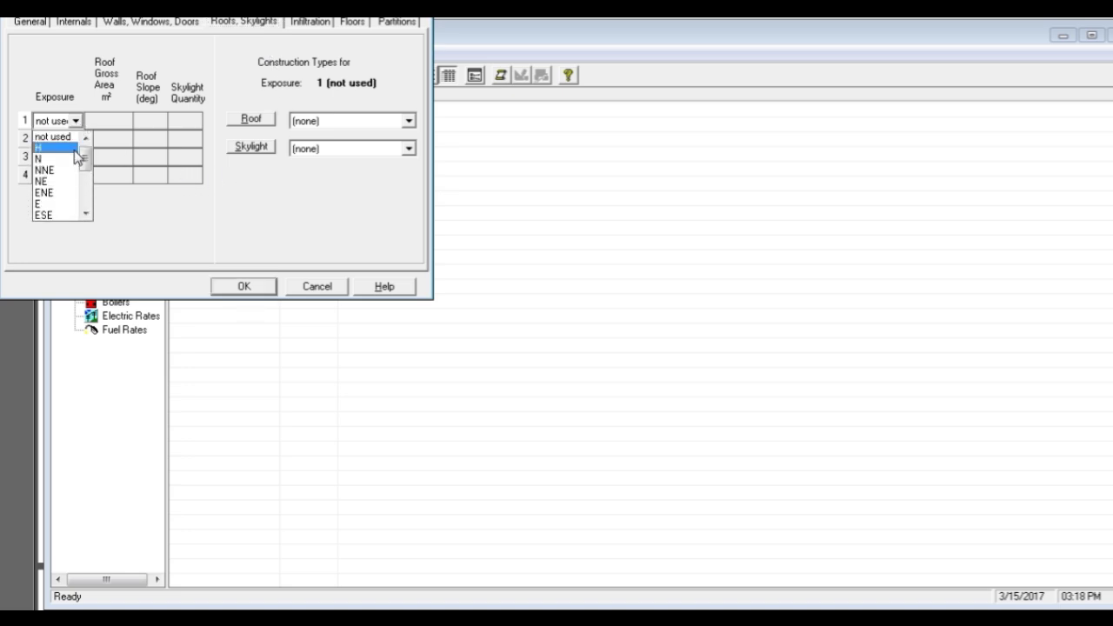
pyautogui.click(75, 149)
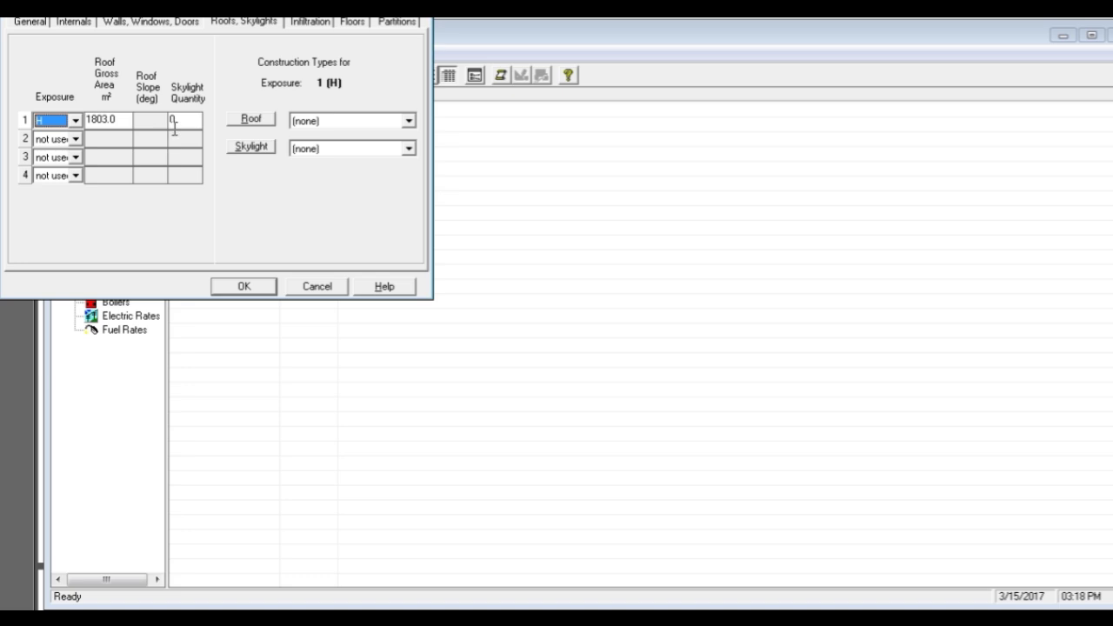
pyautogui.click(253, 119)
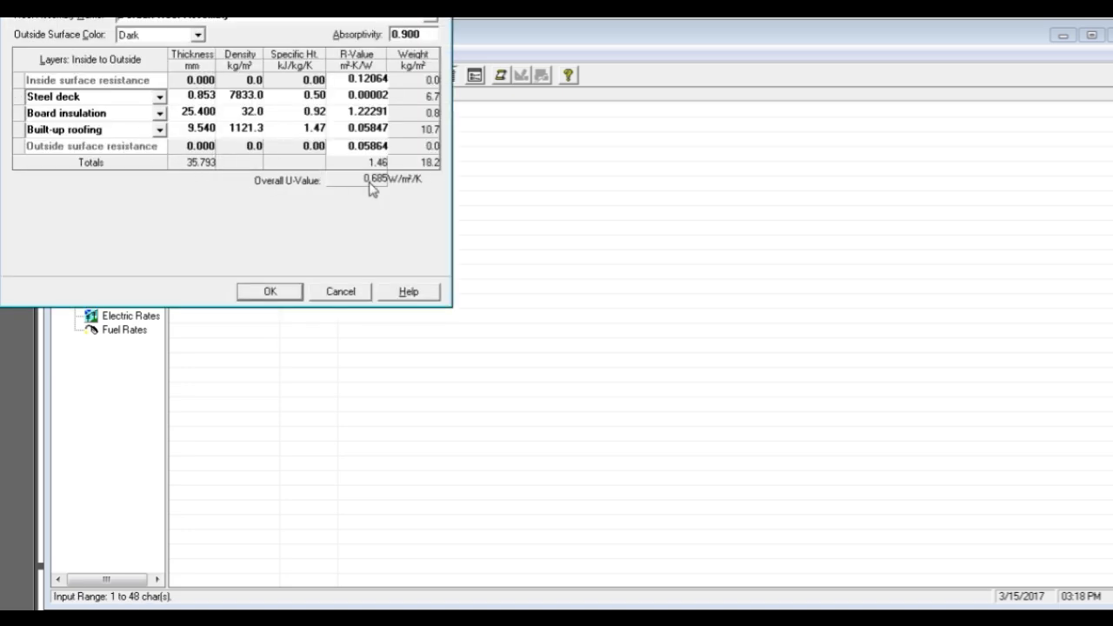
pyautogui.click(280, 291)
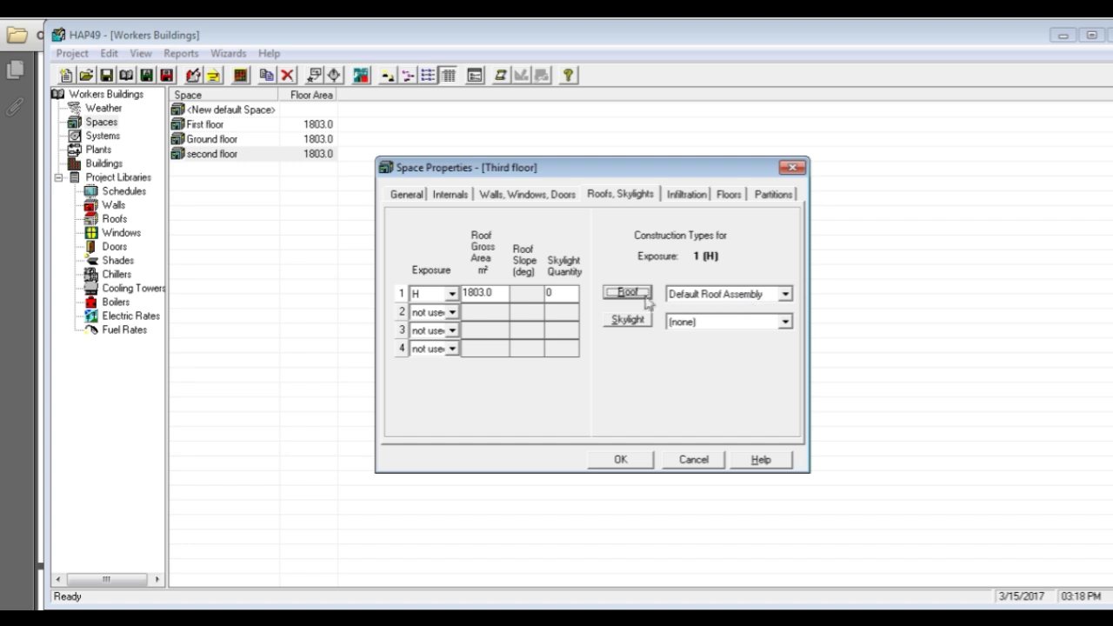
pyautogui.click(616, 460)
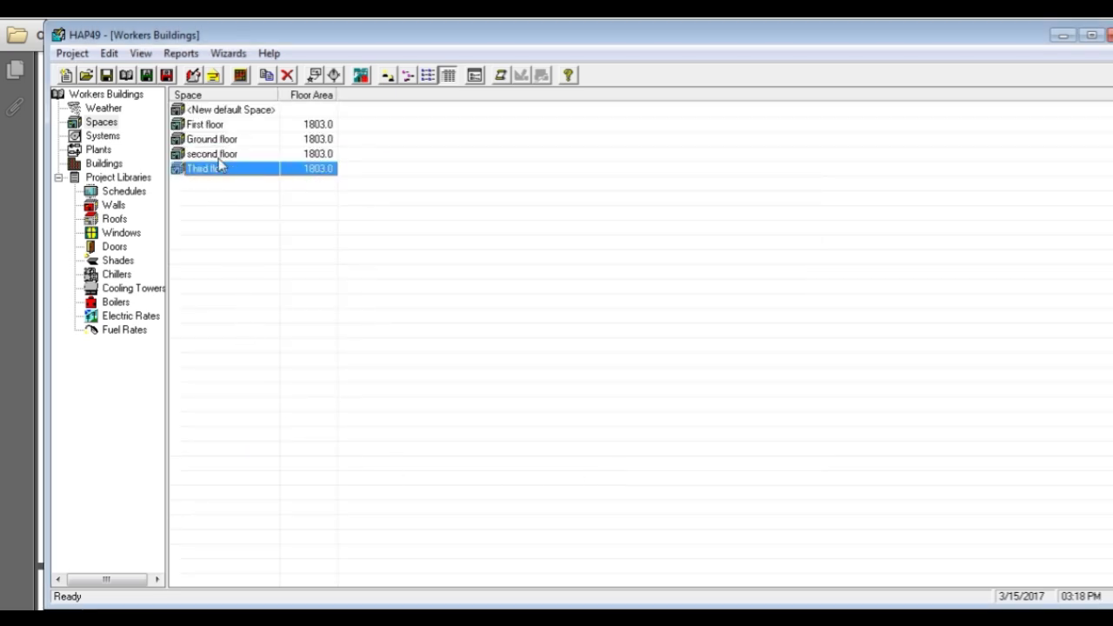
# Change Third floor's floor type to Floor Above Conditioned Space
pyautogui.click(219, 155)
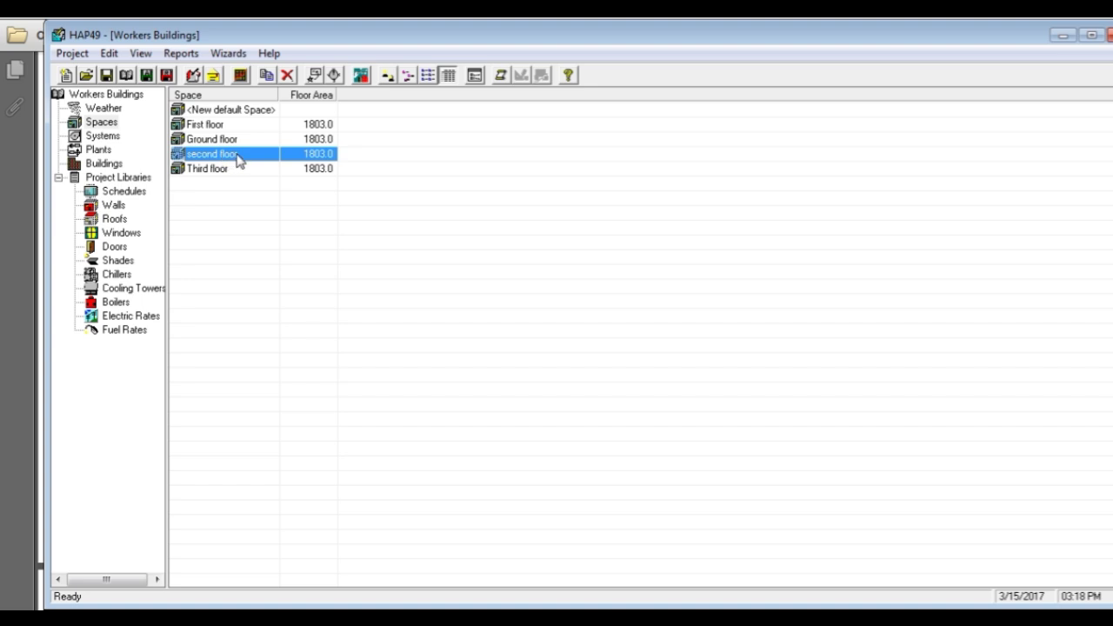
pyautogui.click(226, 171)
pyautogui.doubleClick(223, 171)
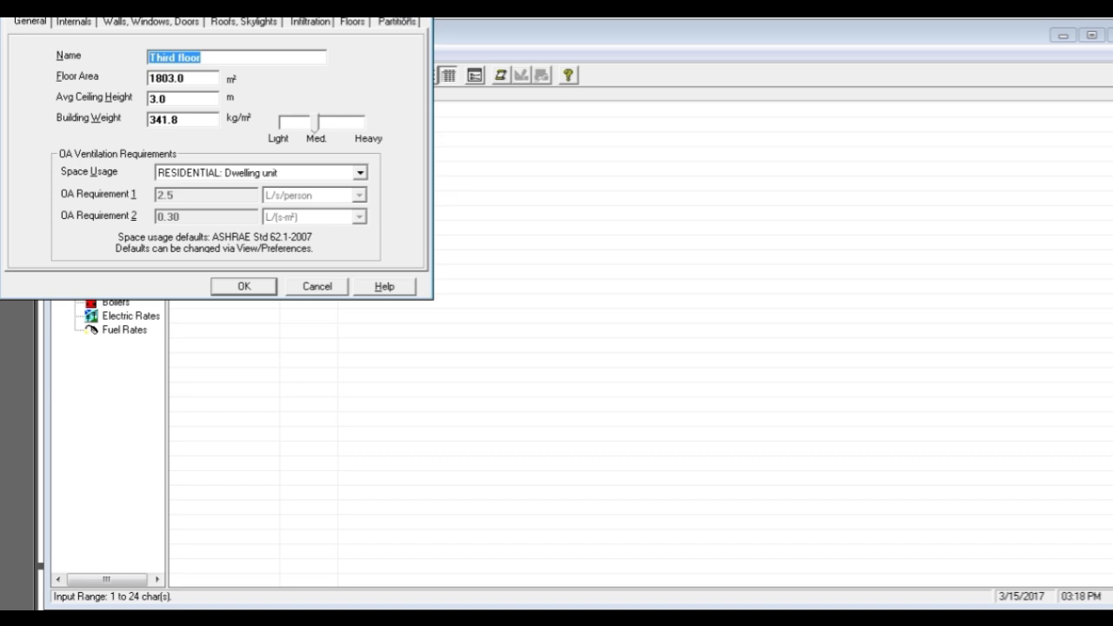
pyautogui.moveTo(402, 2); pyautogui.dragTo(600, 106)
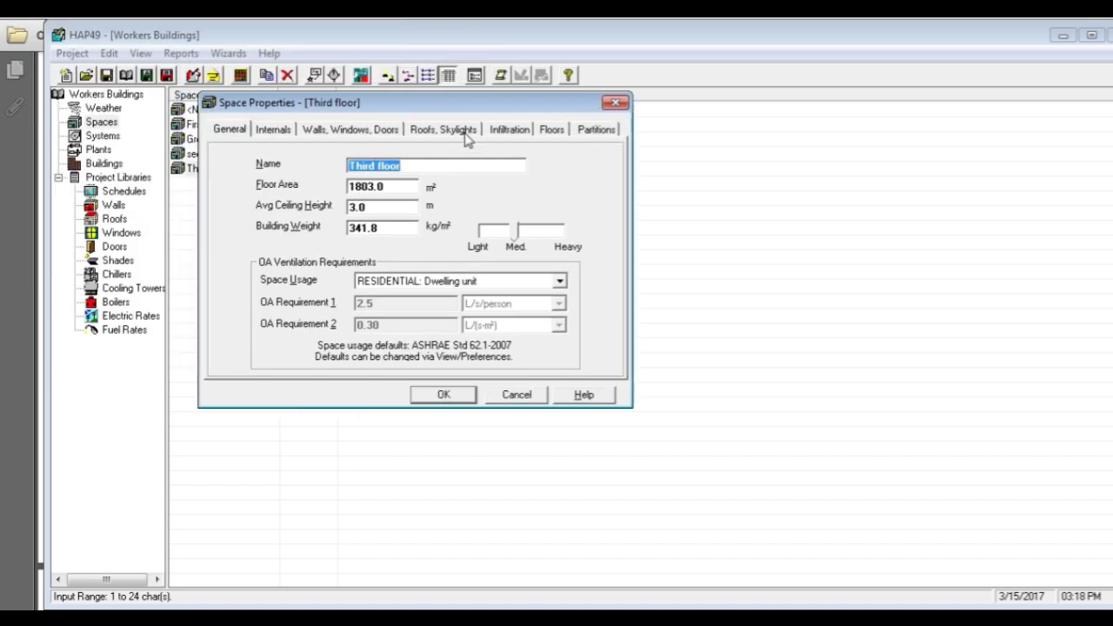
pyautogui.click(552, 132)
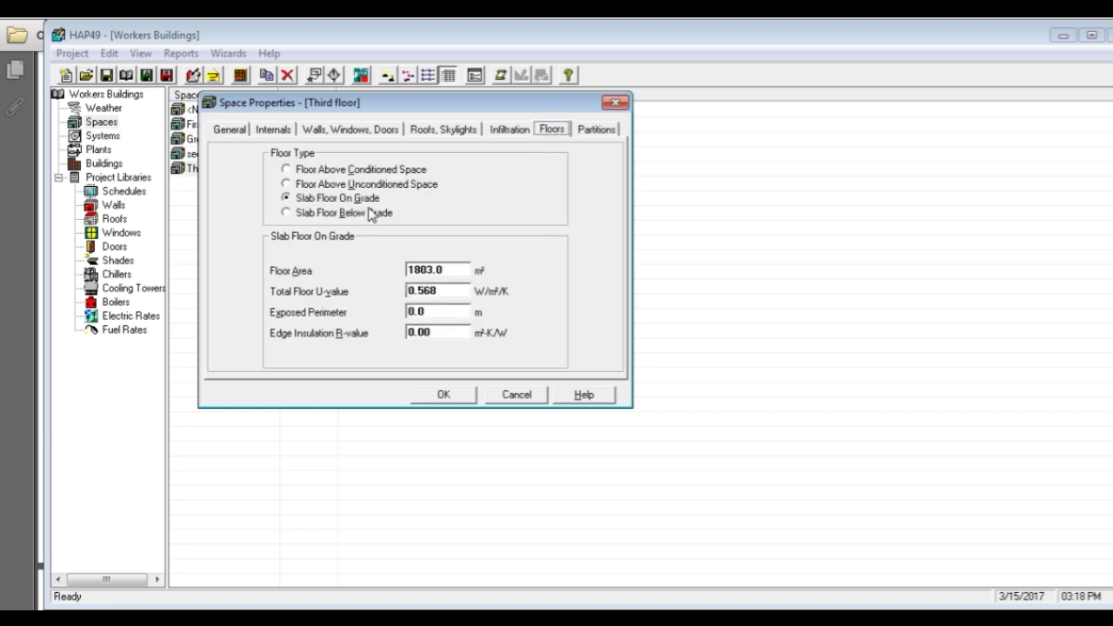
pyautogui.click(288, 171)
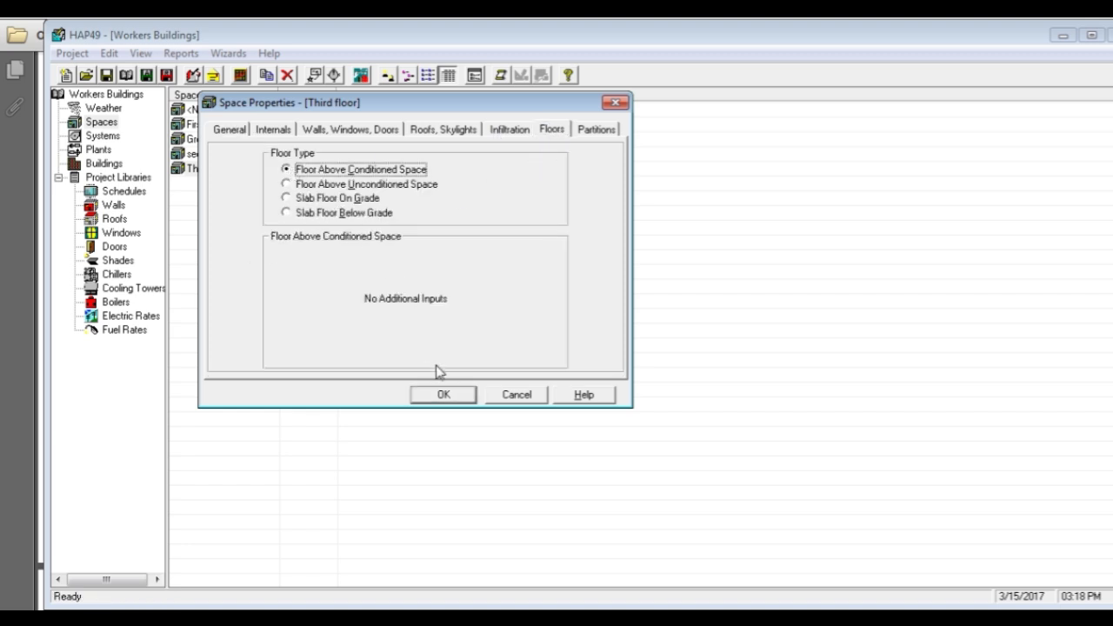
pyautogui.click(446, 394)
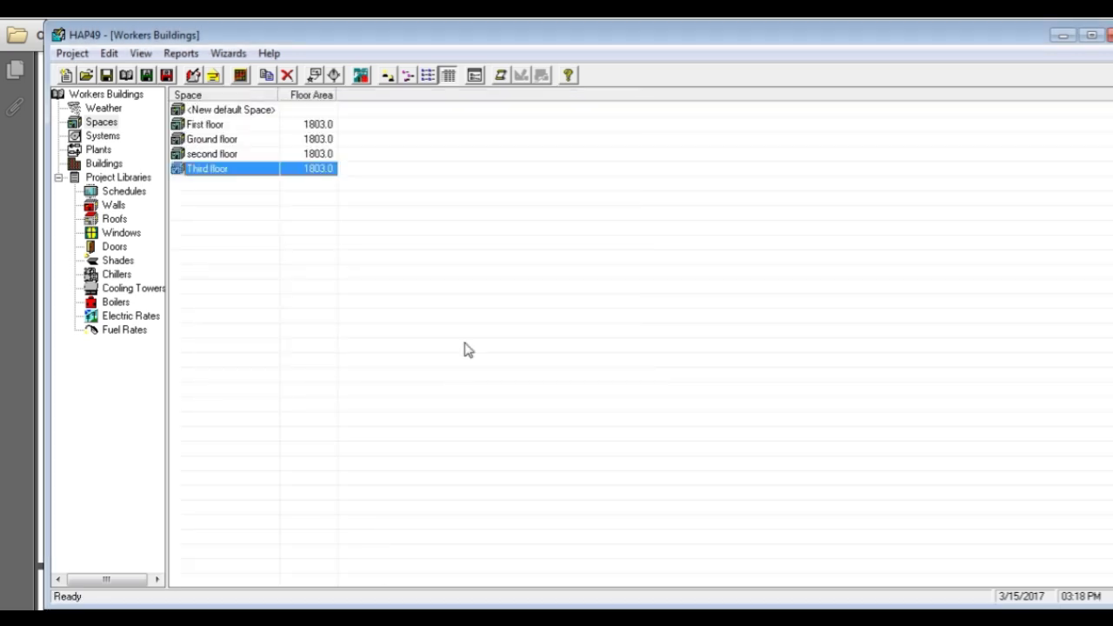
# Change second floor's floor type to Floor Above Conditioned Space too
pyautogui.doubleClick(224, 155)
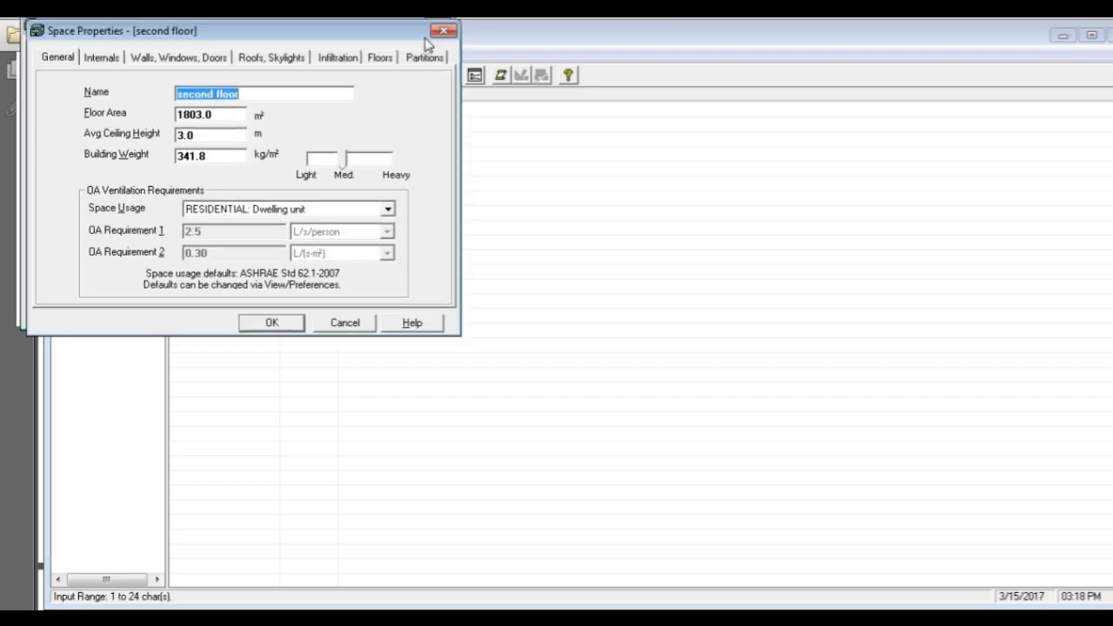
pyautogui.click(563, 143)
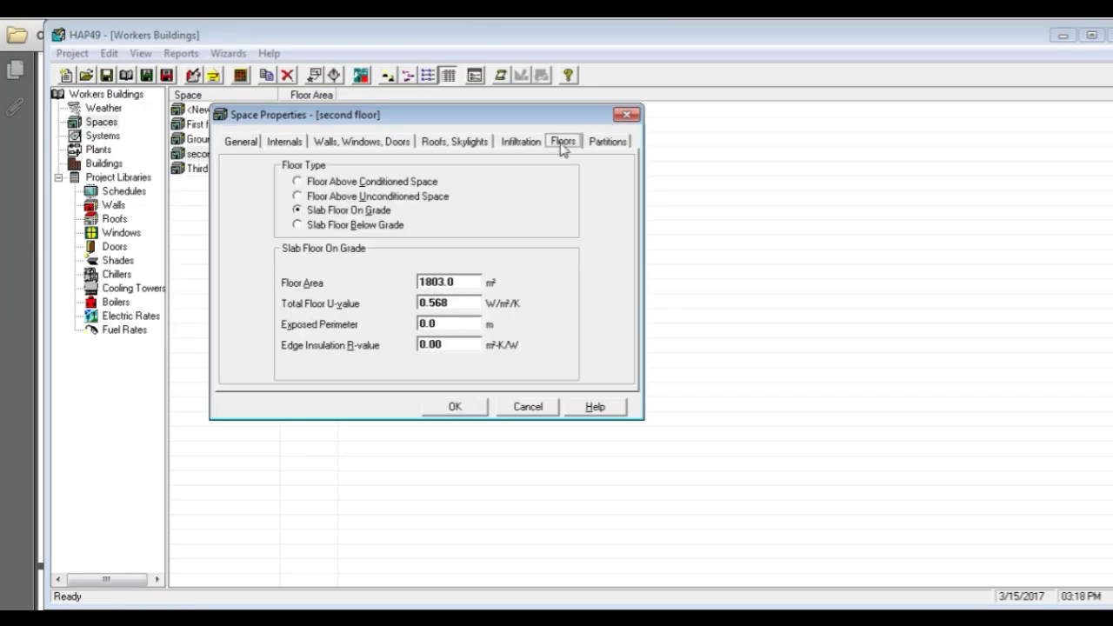
pyautogui.click(299, 182)
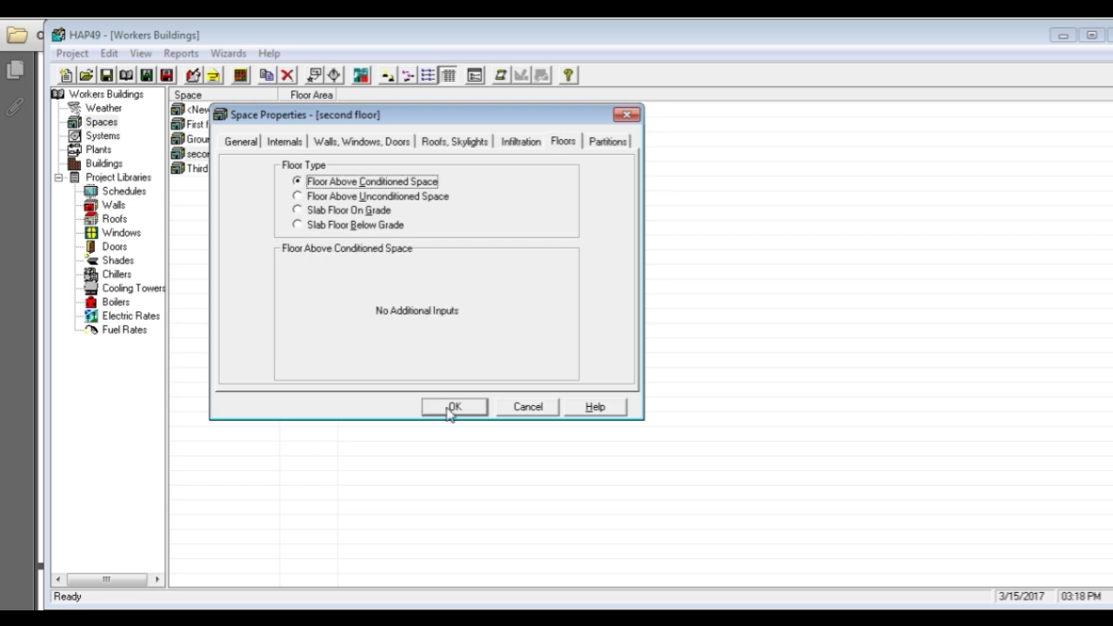
pyautogui.click(452, 407)
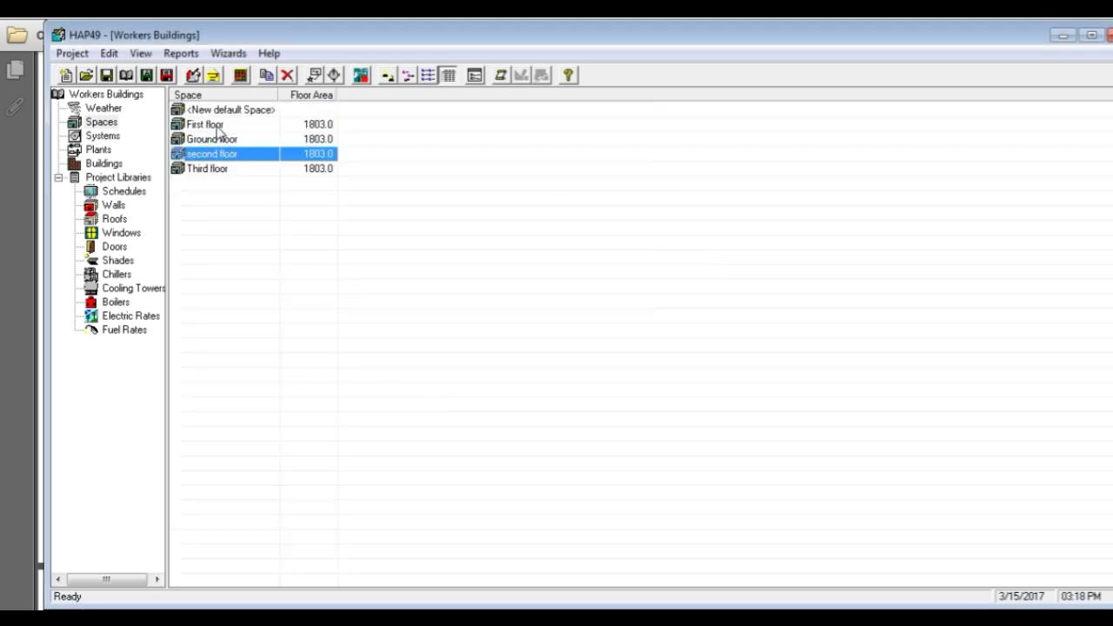
pyautogui.doubleClick(217, 125)
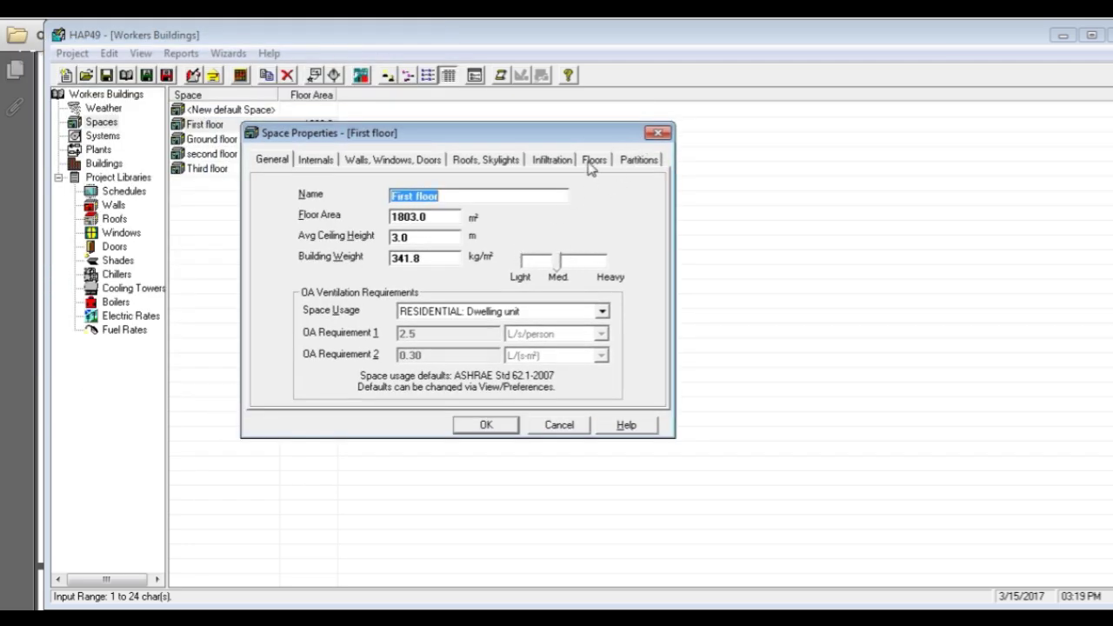
# Set First floor's floor type to Floor Above Conditioned Space and save it
pyautogui.click(590, 162)
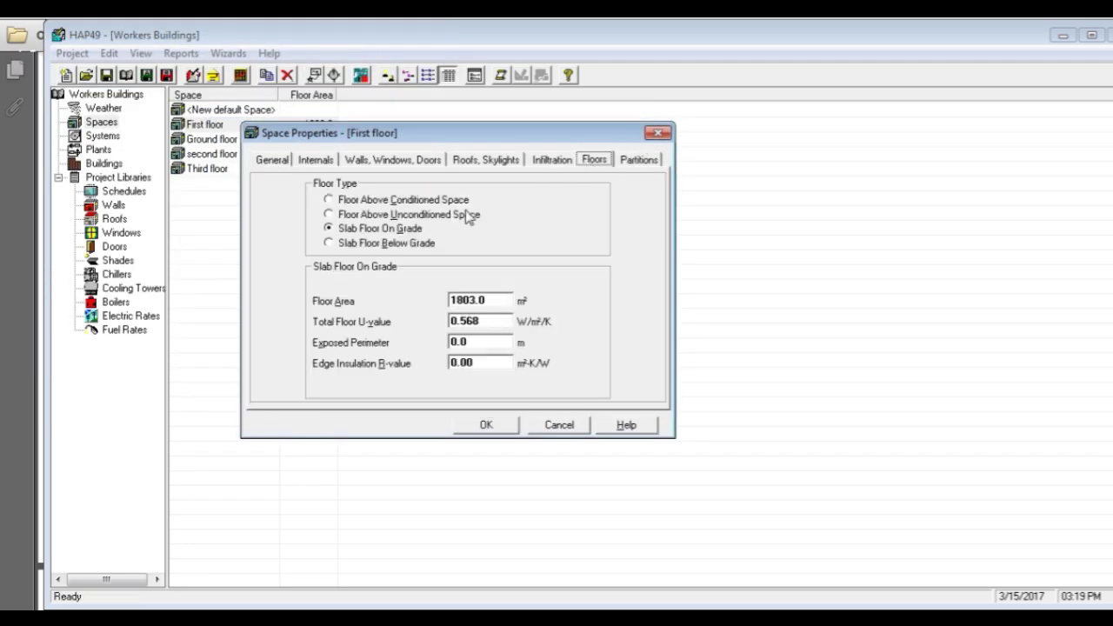
pyautogui.click(328, 200)
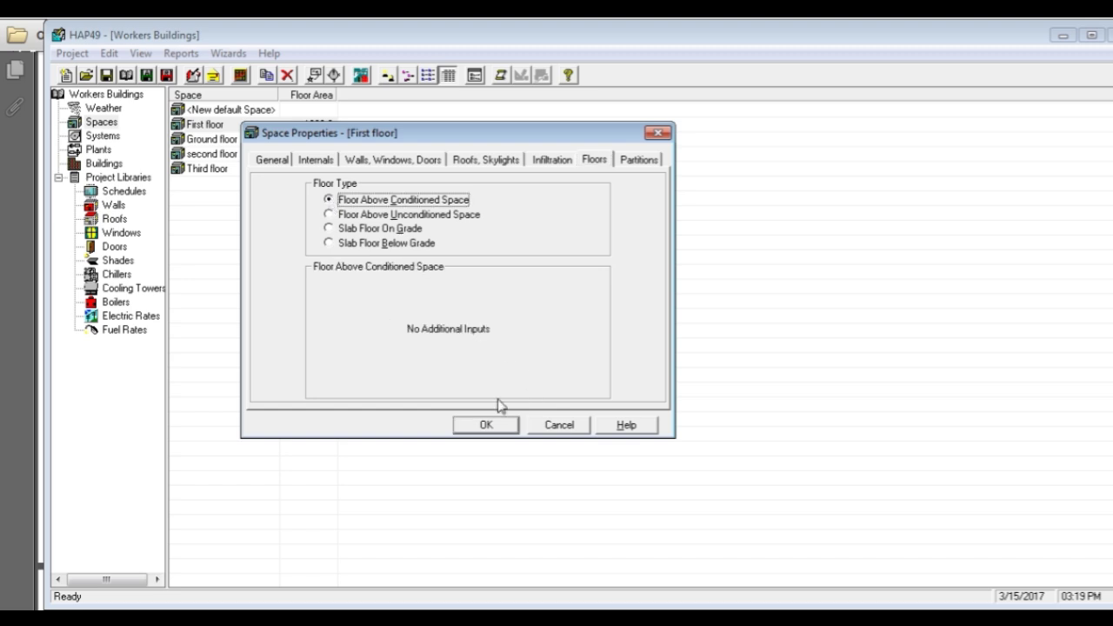
pyautogui.click(487, 163)
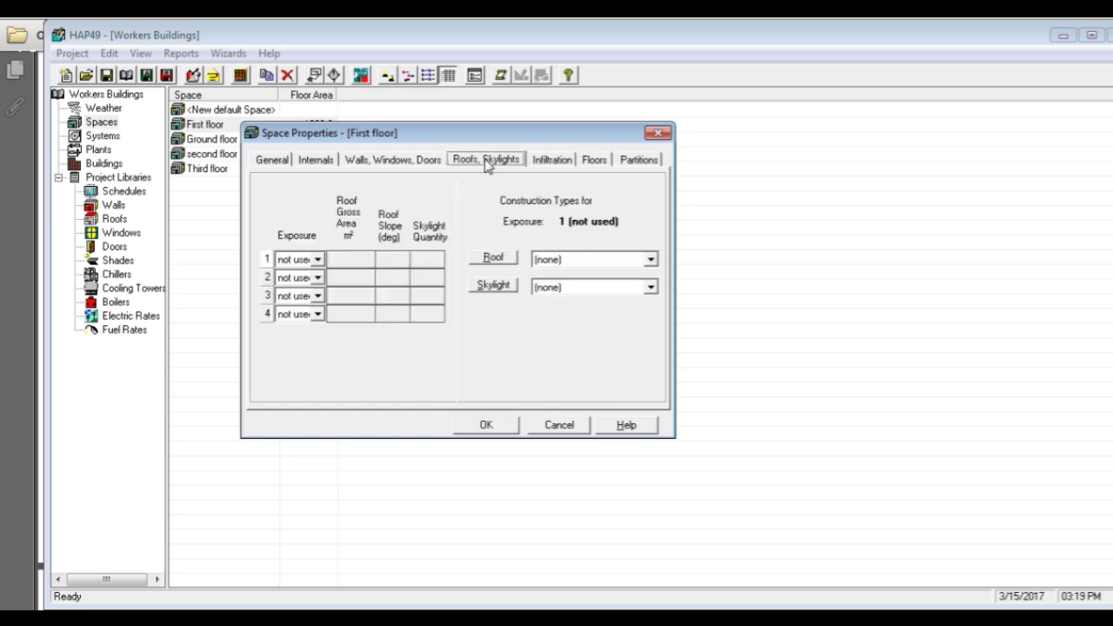
pyautogui.click(584, 164)
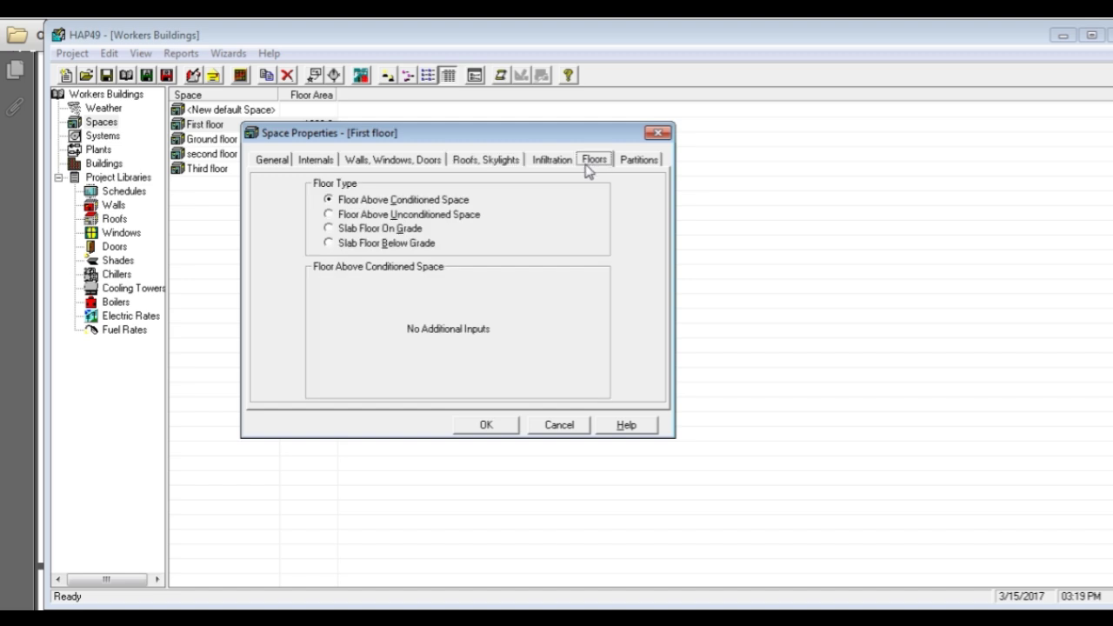
pyautogui.click(507, 426)
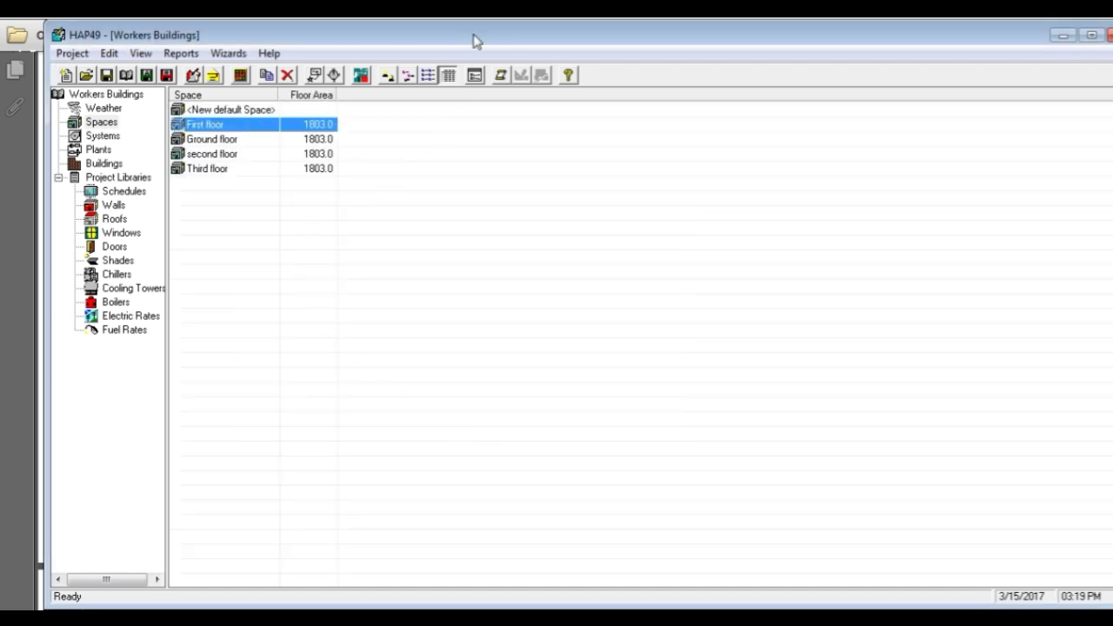
pyautogui.moveTo(474, 38); pyautogui.dragTo(486, 45)
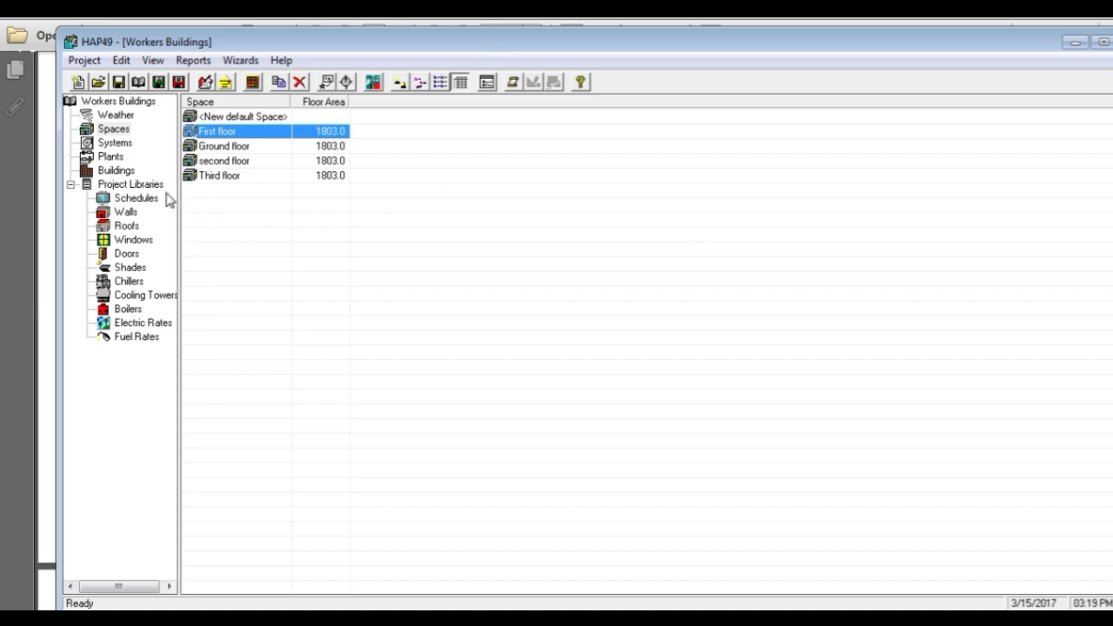
# Create air system 'Building 1' using Terminal Units of type 2-Pipe Fan Coil
pyautogui.click(116, 143)
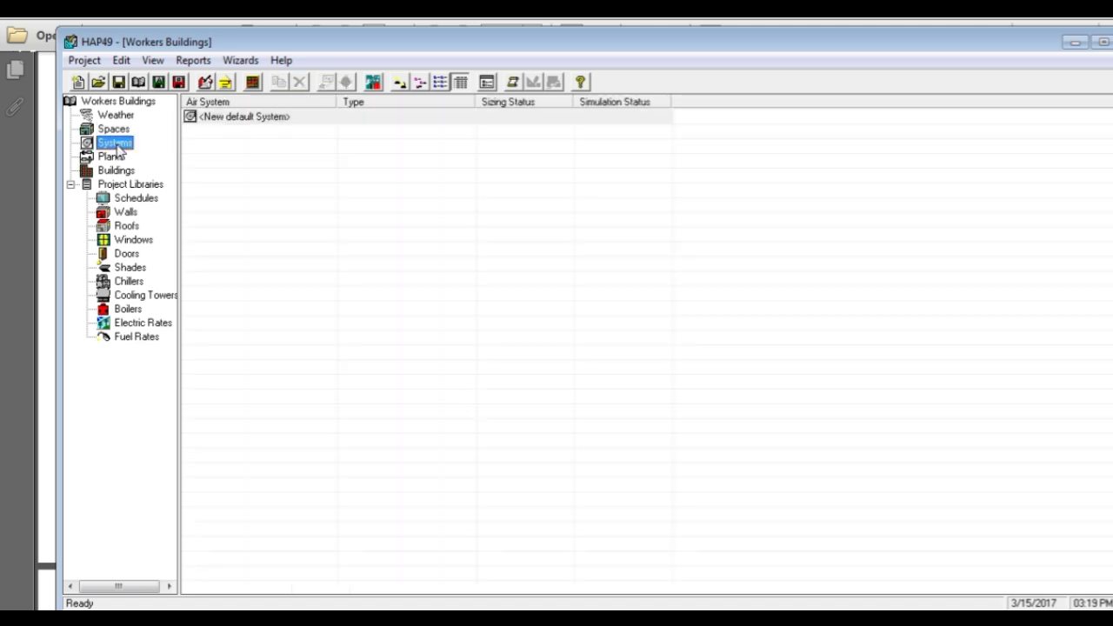
pyautogui.doubleClick(232, 120)
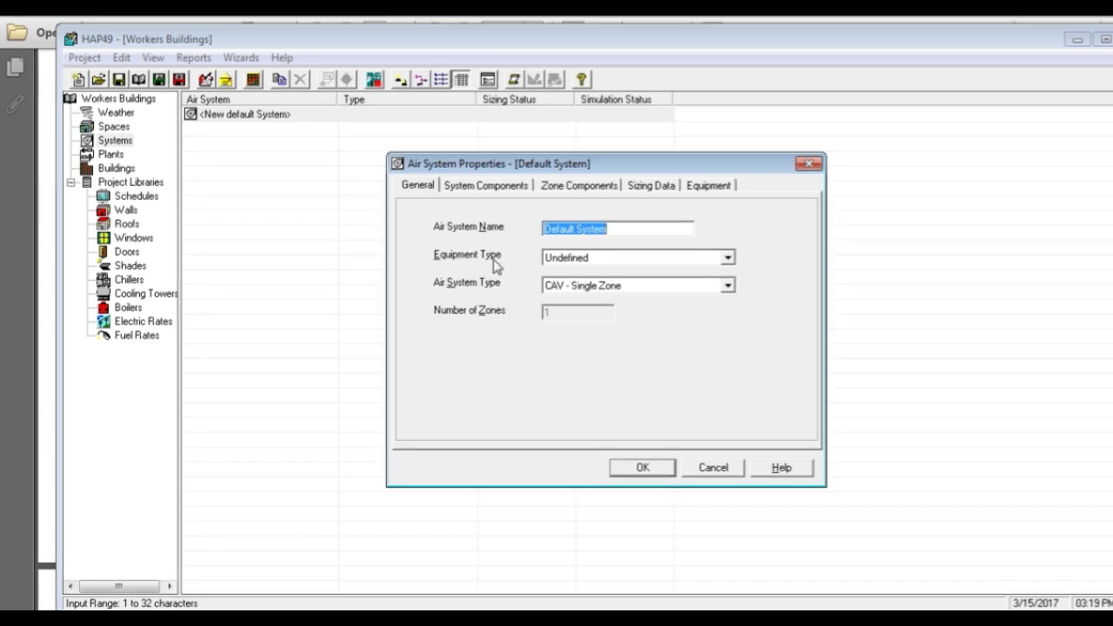
pyautogui.click(729, 257)
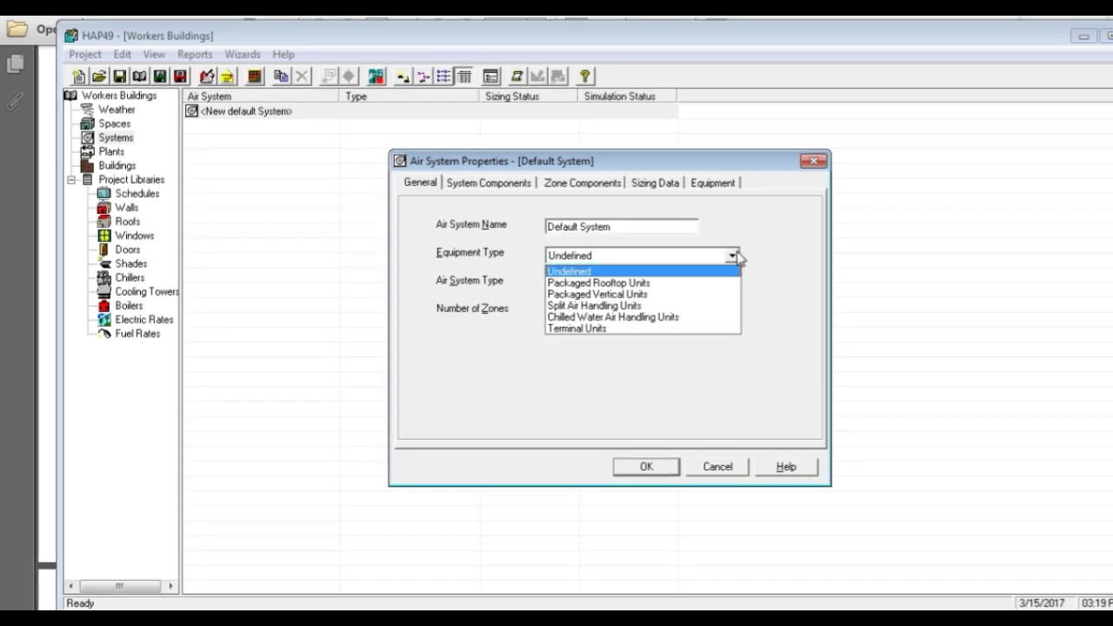
pyautogui.click(621, 329)
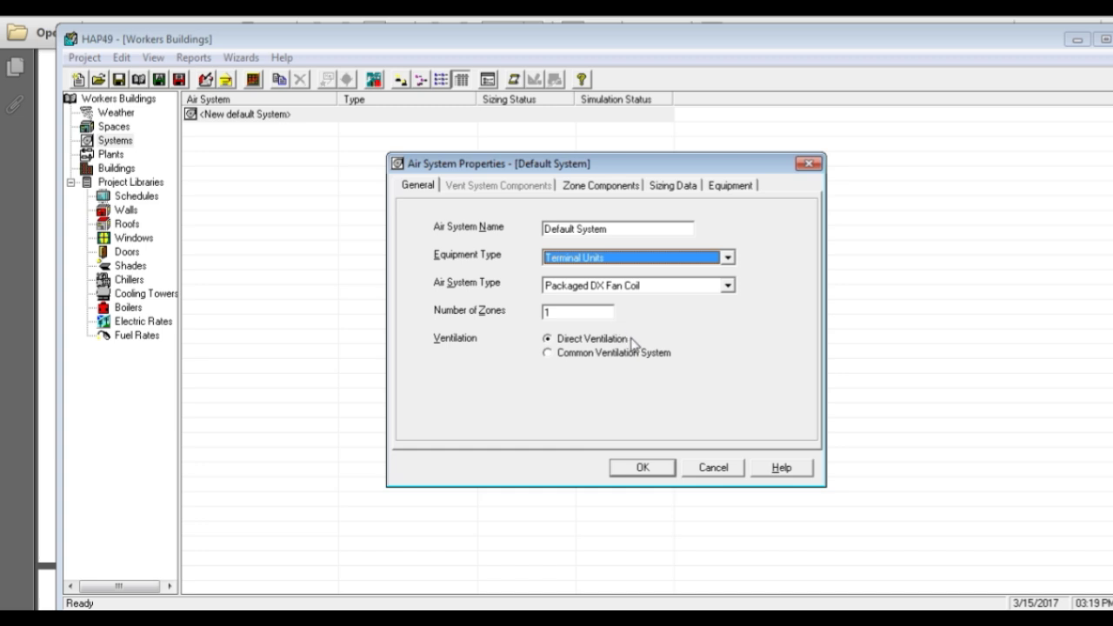
pyautogui.click(627, 229)
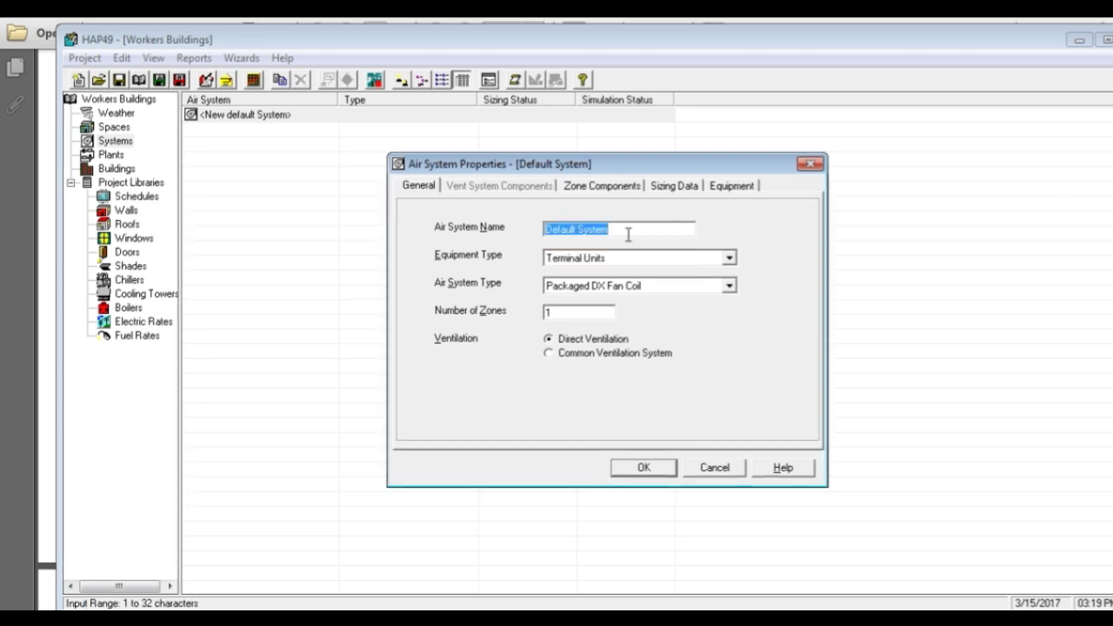
pyautogui.write('B')
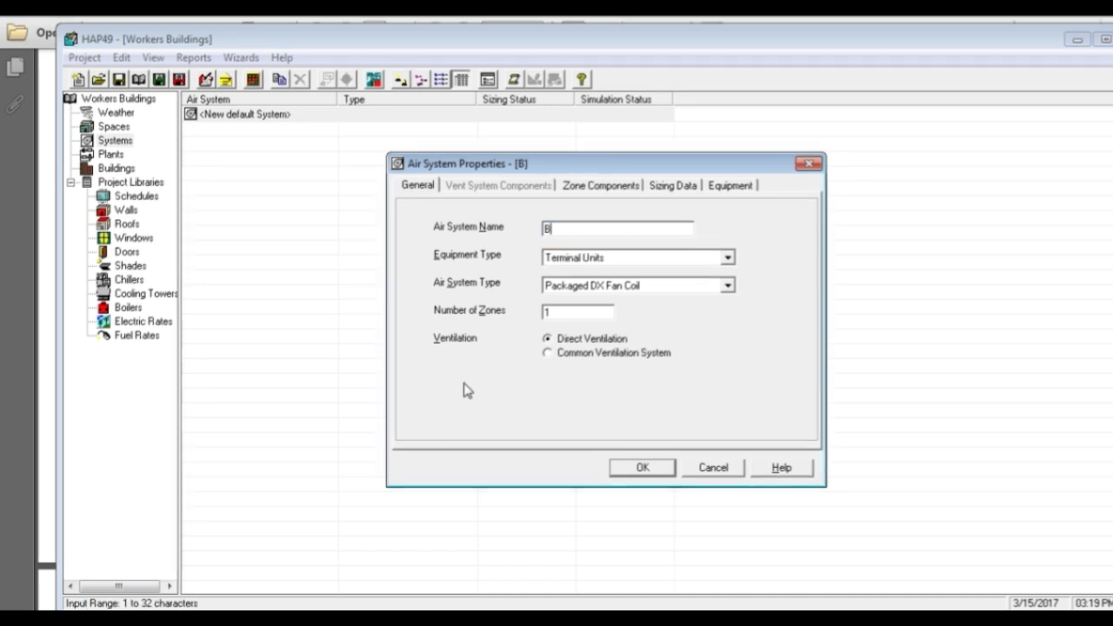
pyautogui.write('uilding')
pyautogui.write(' 1')
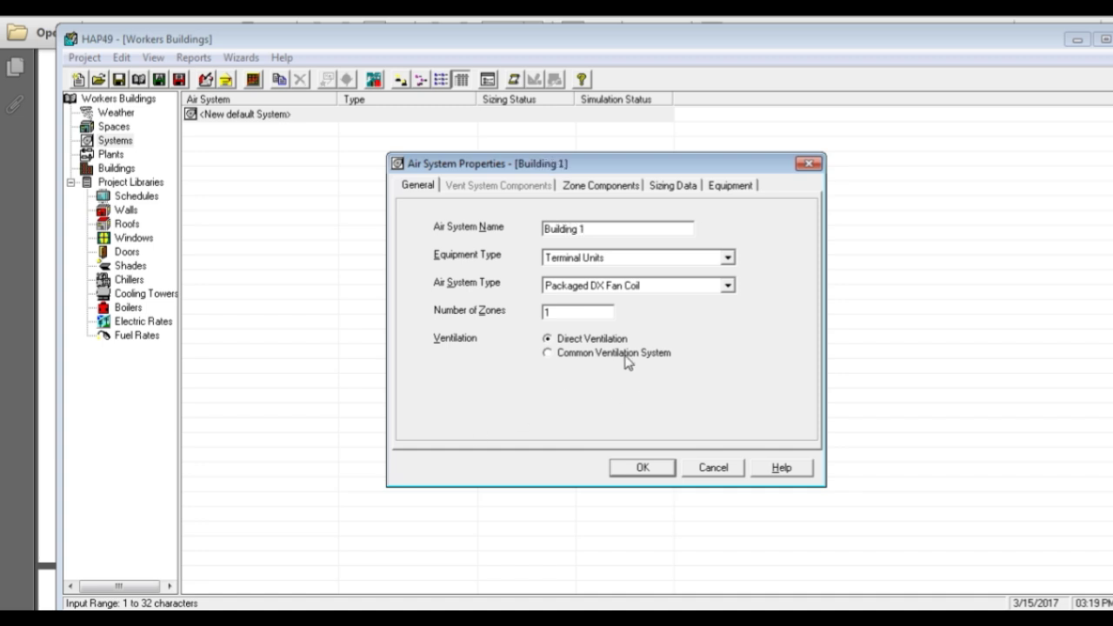
pyautogui.click(691, 286)
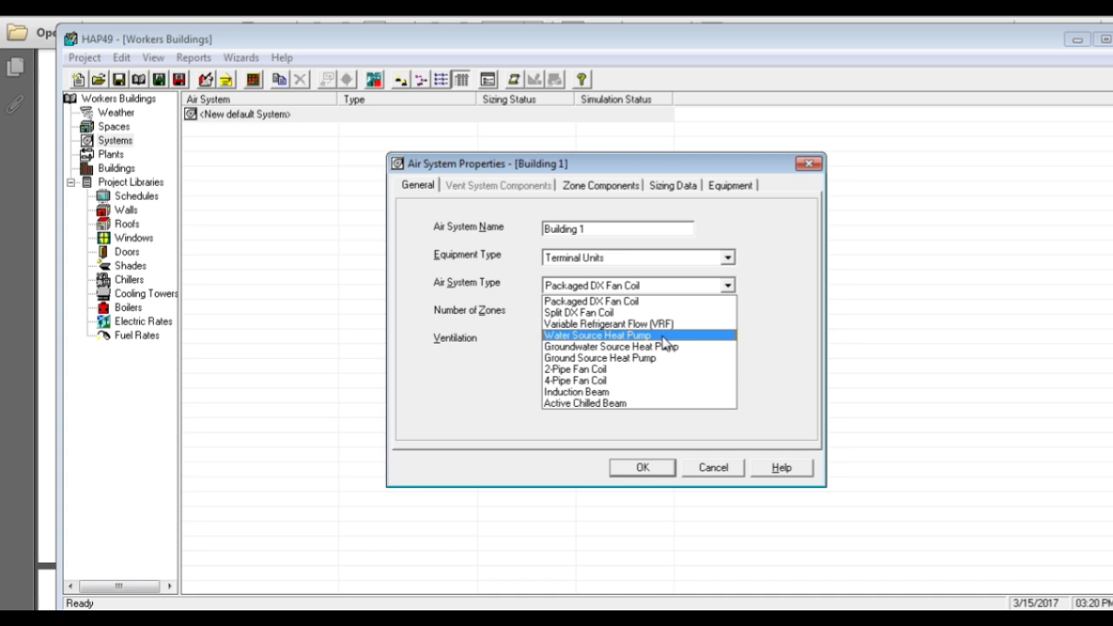
pyautogui.click(617, 375)
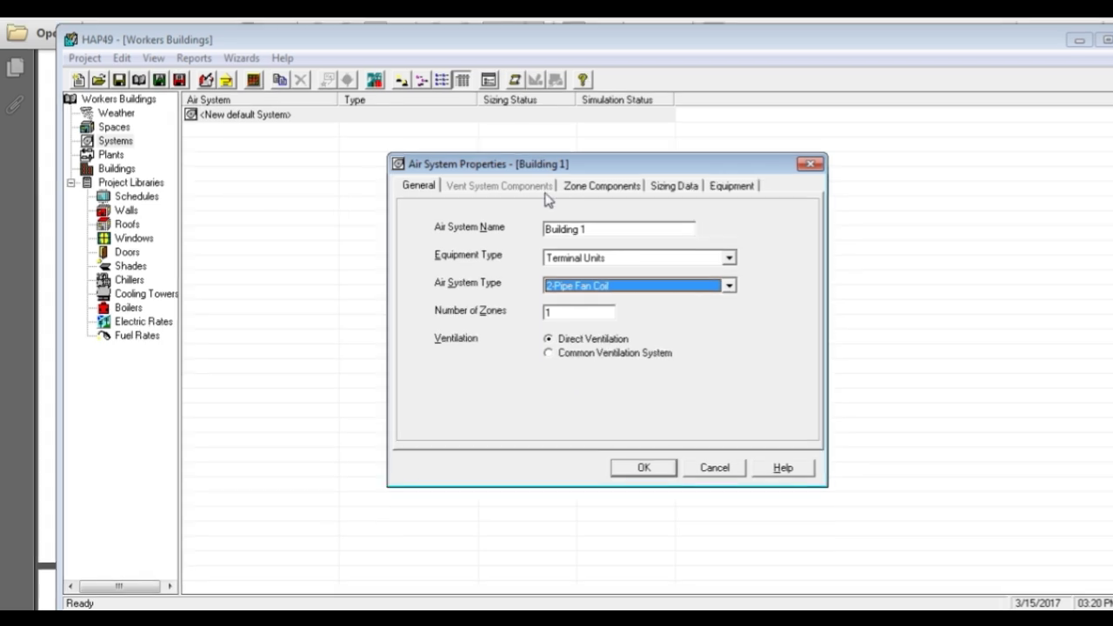
pyautogui.click(596, 188)
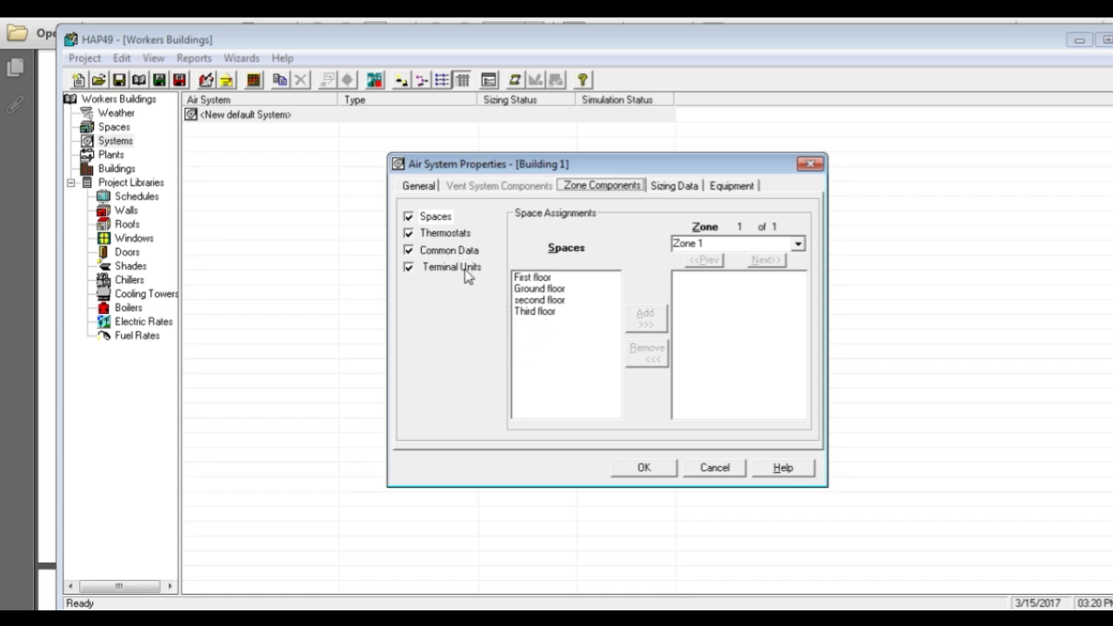
# Assign First, Ground, second and Third floor spaces to Zone 1
pyautogui.click(558, 335)
pyautogui.click(539, 278)
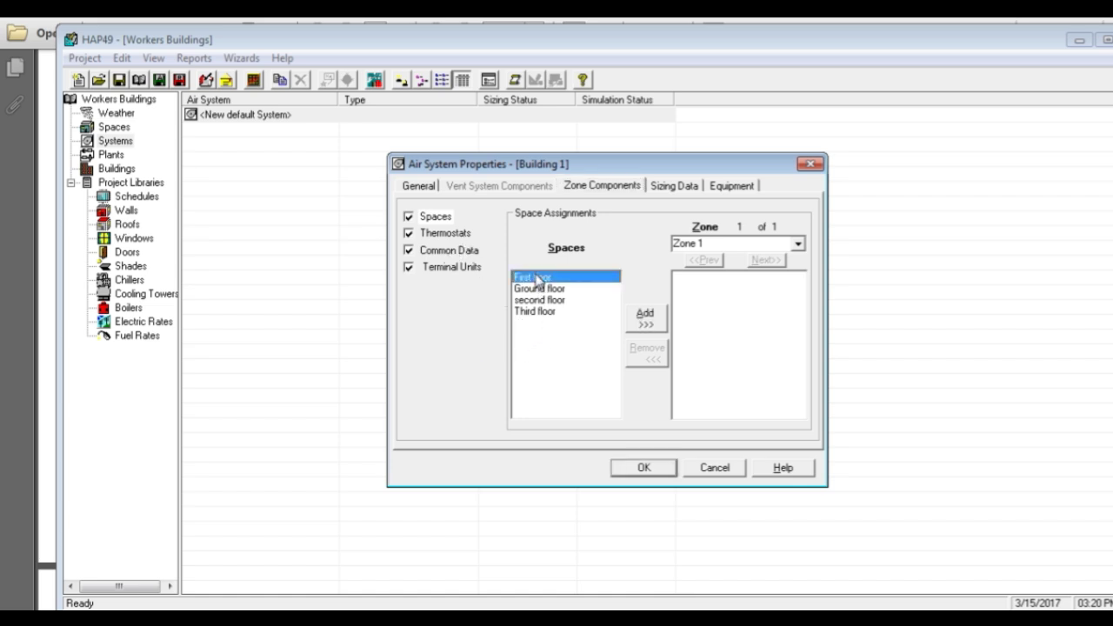
pyautogui.click(647, 319)
pyautogui.click(545, 291)
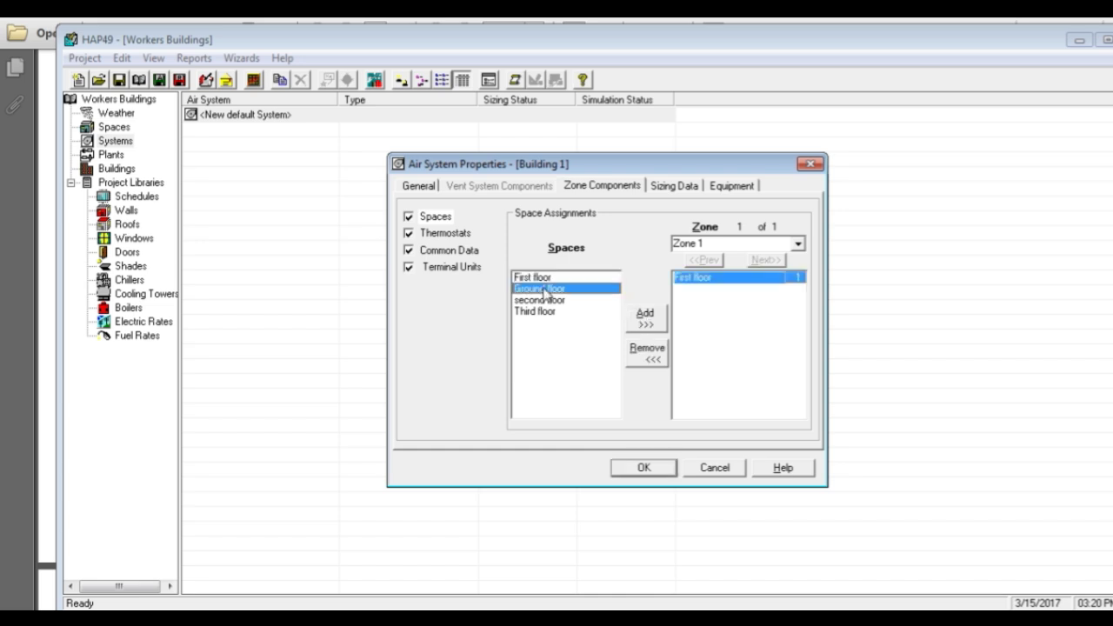
pyautogui.click(645, 318)
pyautogui.click(561, 300)
pyautogui.click(645, 318)
pyautogui.click(535, 312)
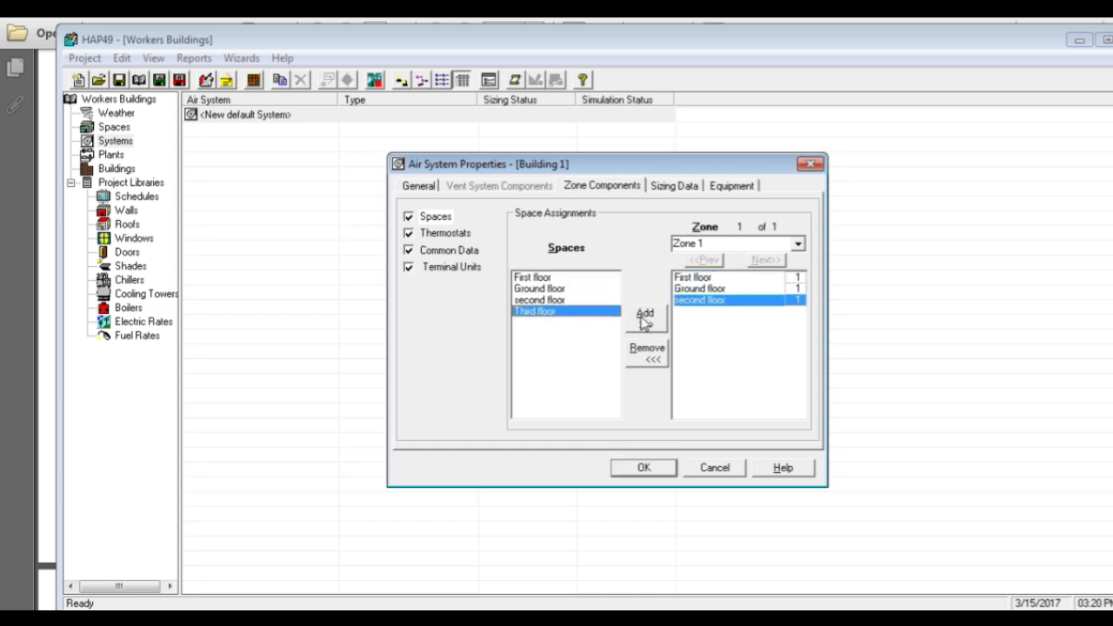
pyautogui.click(645, 320)
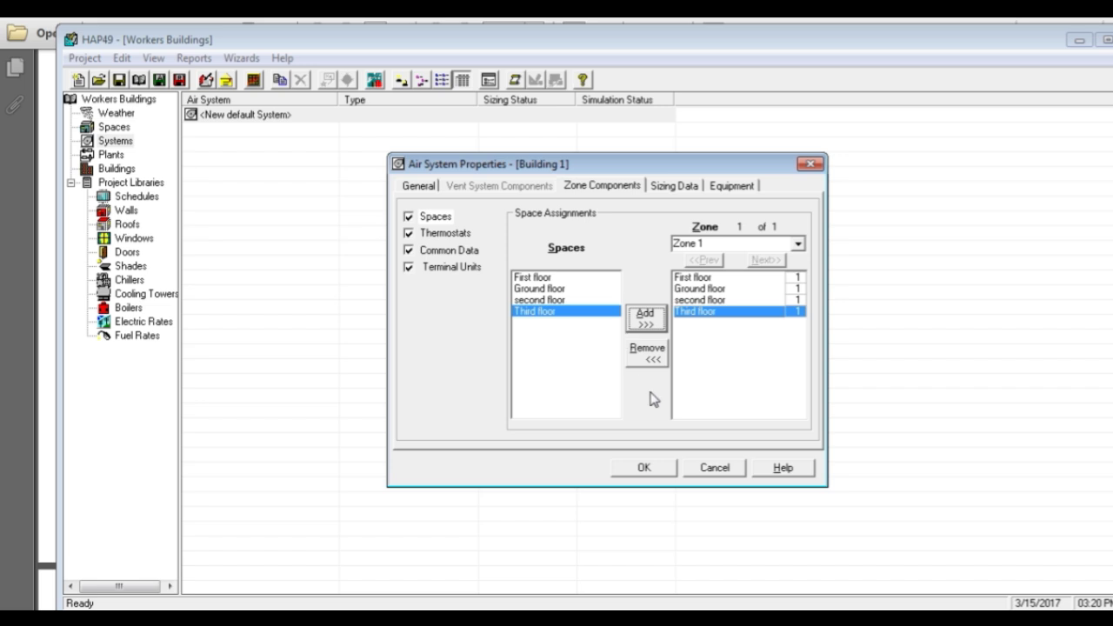
# Set the cooling sensible and latent safety factors to 10% in Sizing Data
pyautogui.click(674, 186)
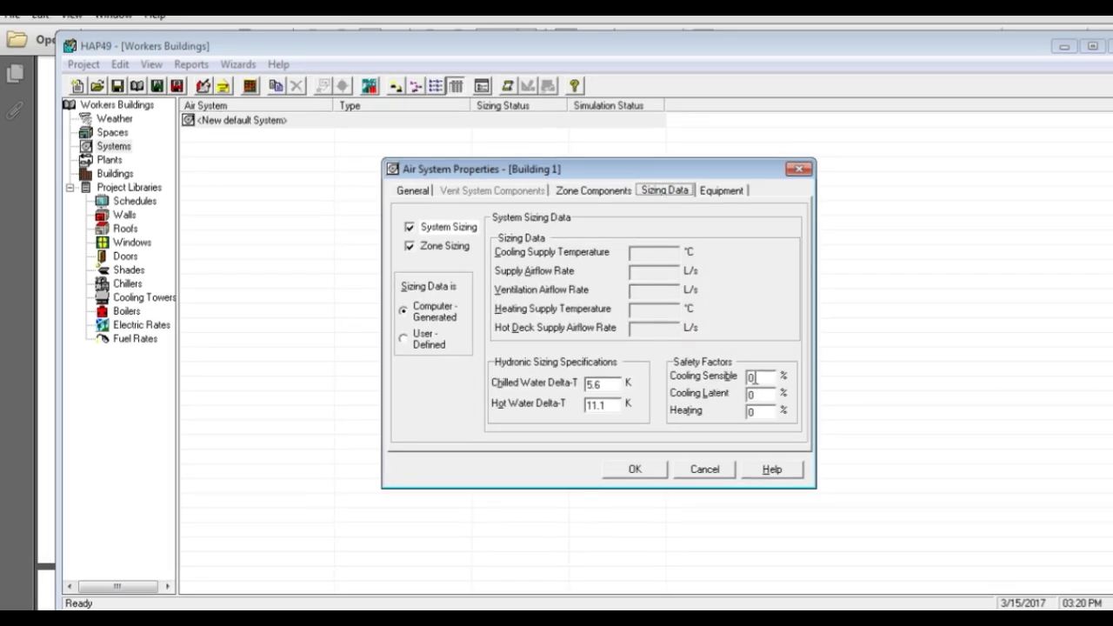
pyautogui.click(757, 375)
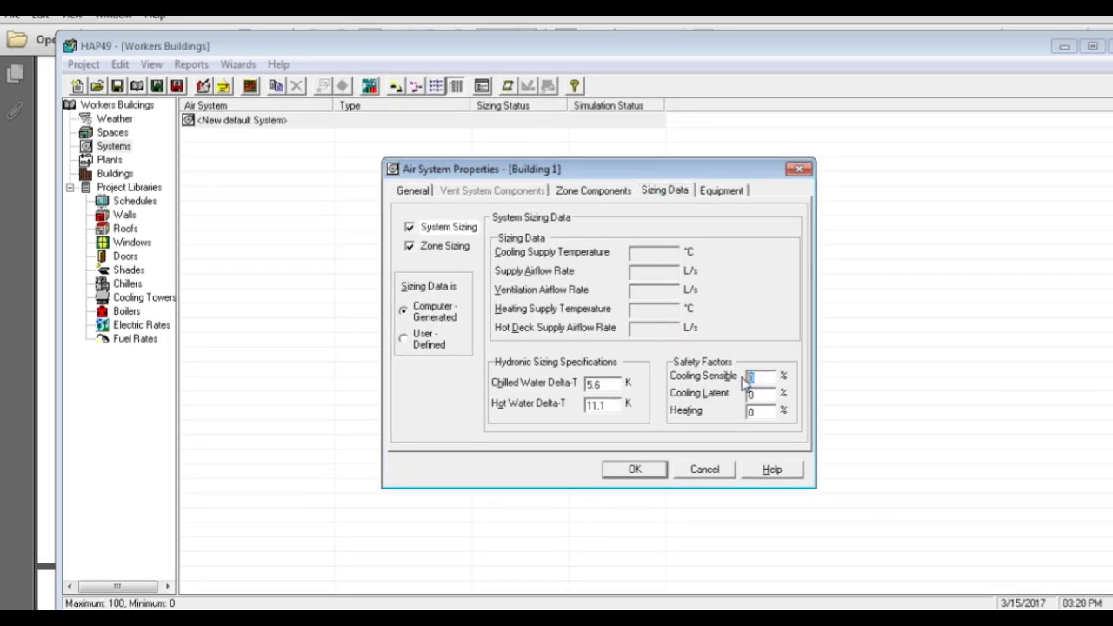
pyautogui.write('10')
pyautogui.write('10')
pyautogui.click(724, 191)
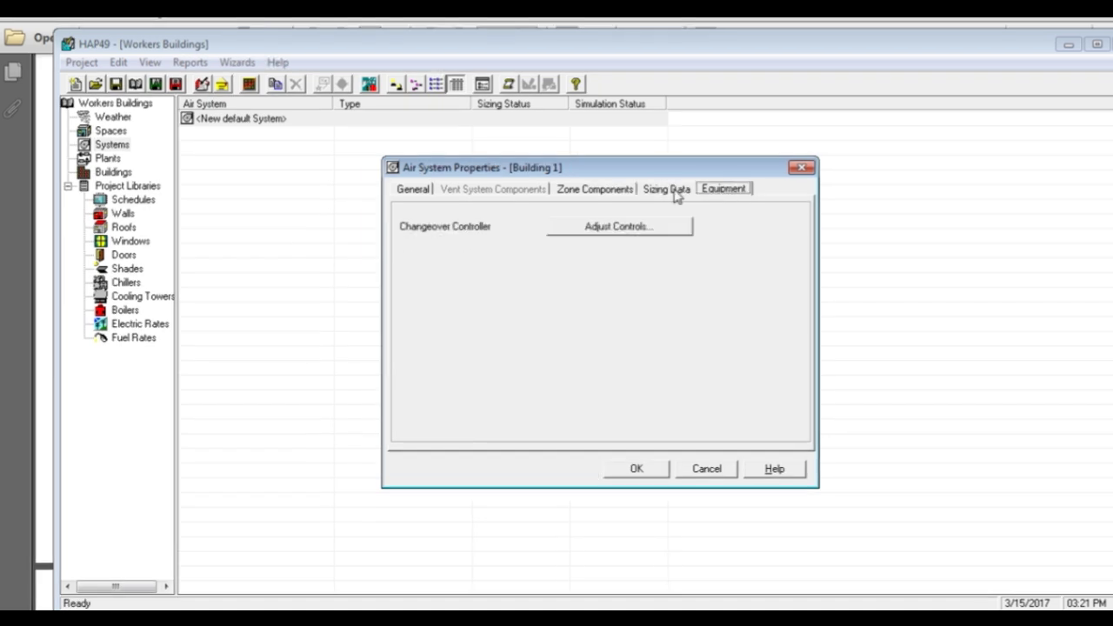
pyautogui.click(672, 190)
# Give Building 1 the Sample Schedule thermostat schedule and save the air system
pyautogui.click(654, 470)
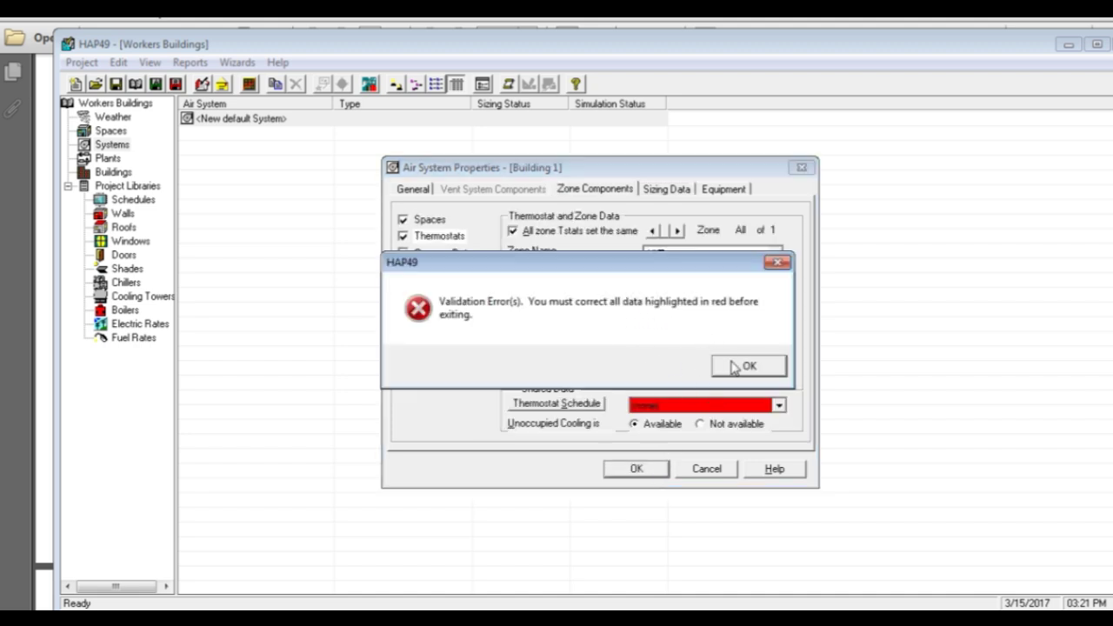
pyautogui.click(737, 369)
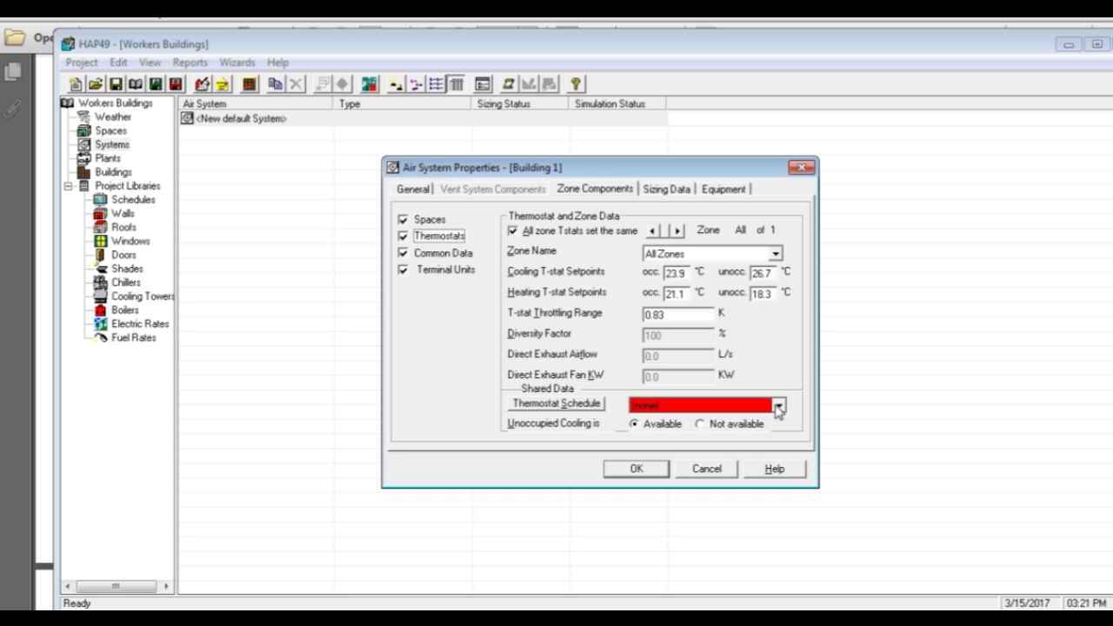
pyautogui.click(778, 406)
pyautogui.click(778, 409)
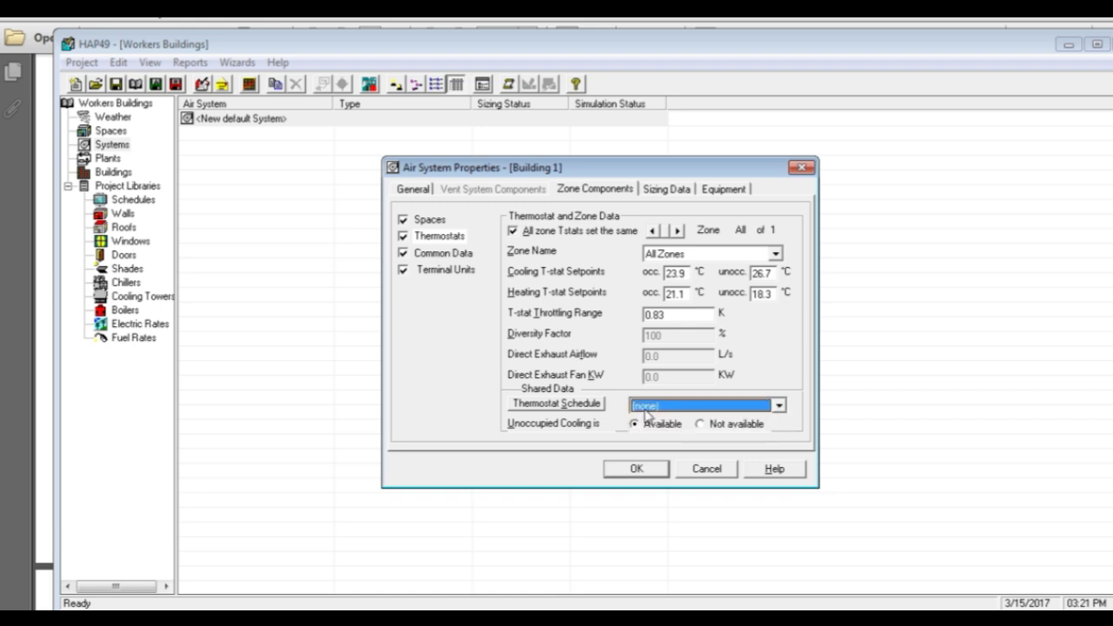
pyautogui.click(573, 404)
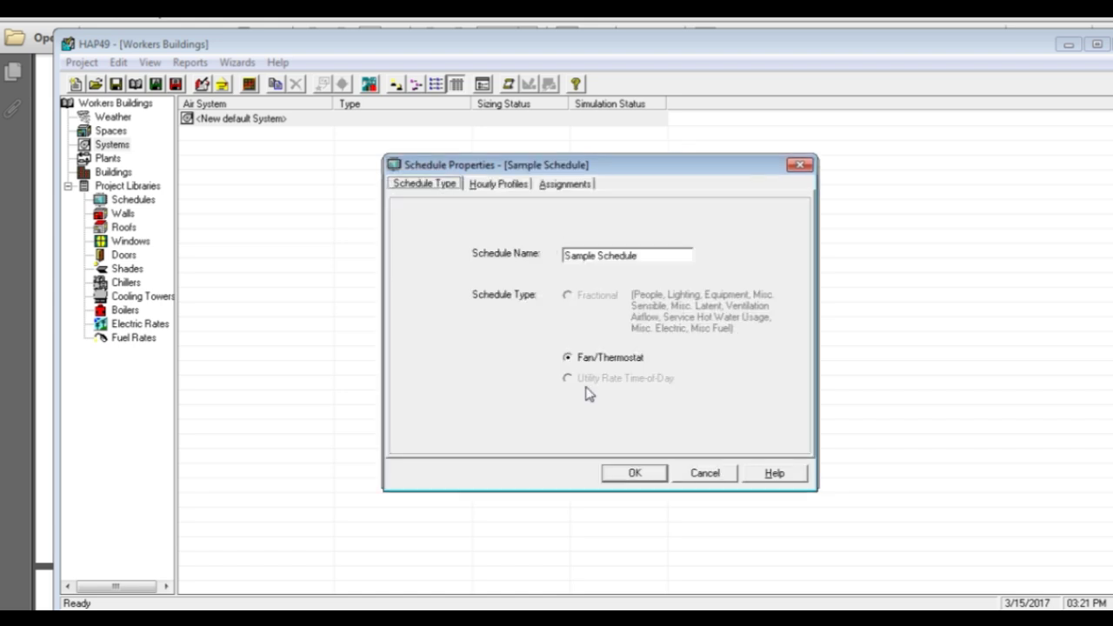
pyautogui.click(501, 186)
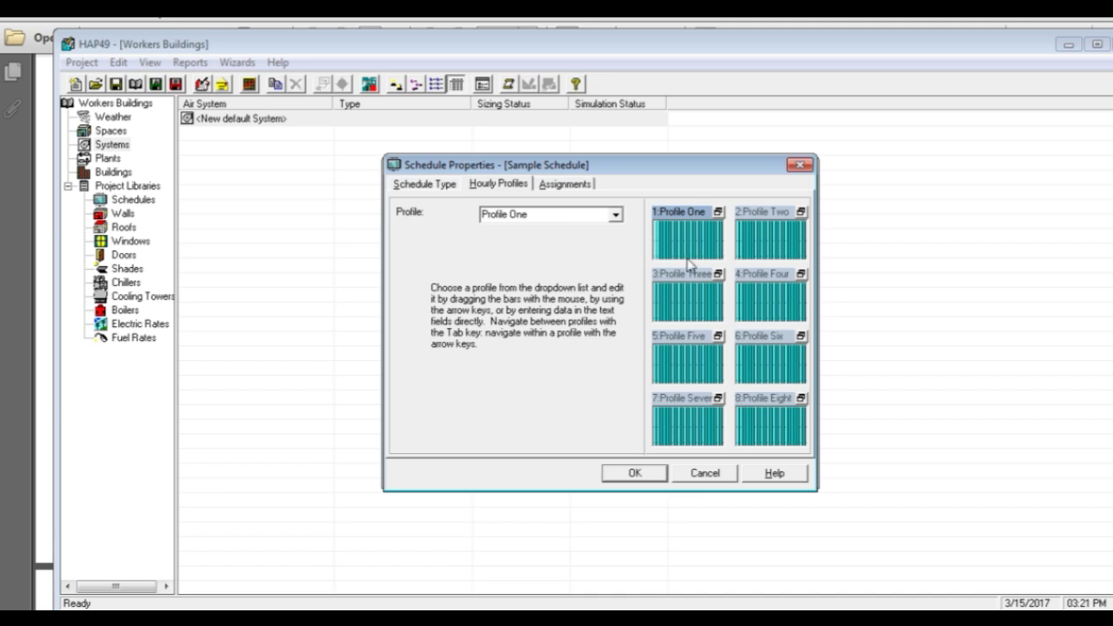
pyautogui.click(639, 474)
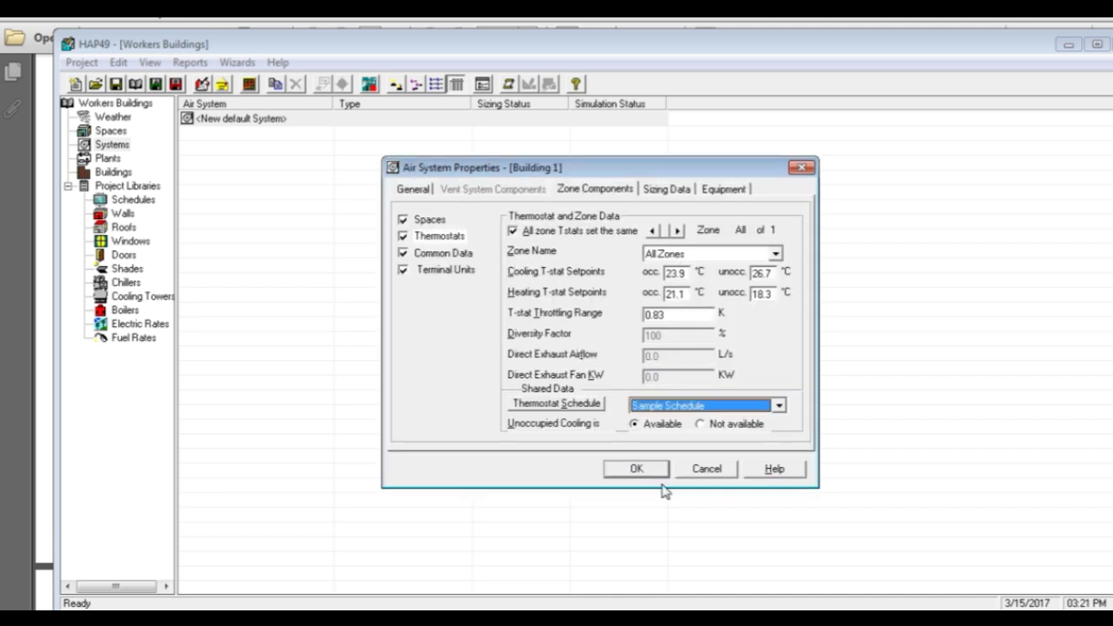
pyautogui.click(649, 474)
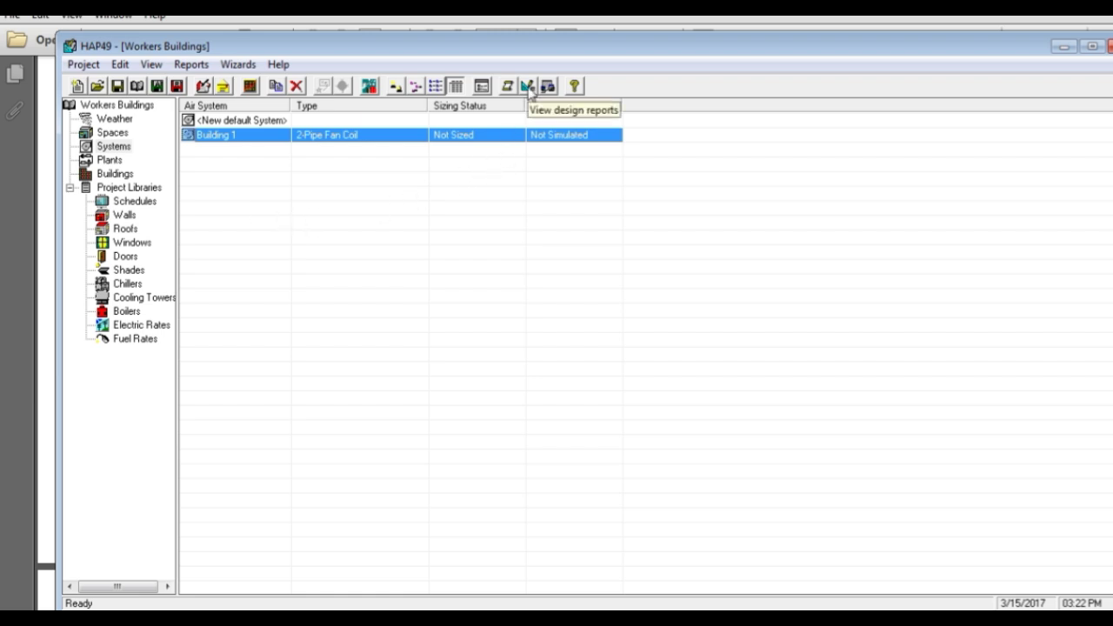
# Add the Zone Load Summary table to Building 1's design report selection
pyautogui.click(528, 87)
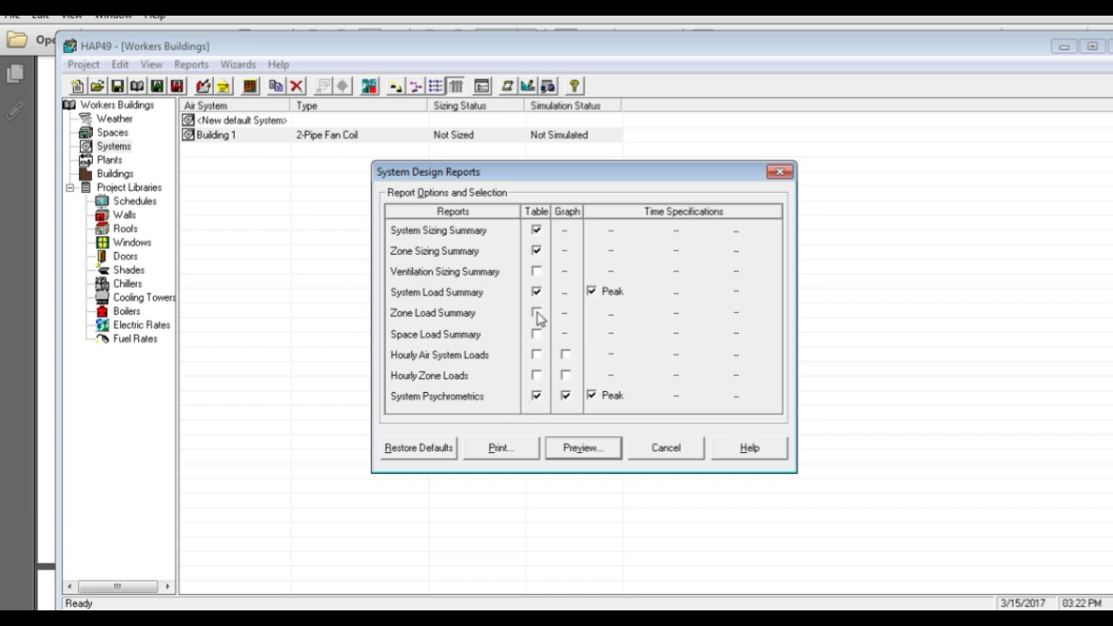
pyautogui.click(537, 312)
# Preview the reports and review Building 1's sizing: 618.5 kW coil load, Third floor 155.7 kW sensible
pyautogui.click(573, 448)
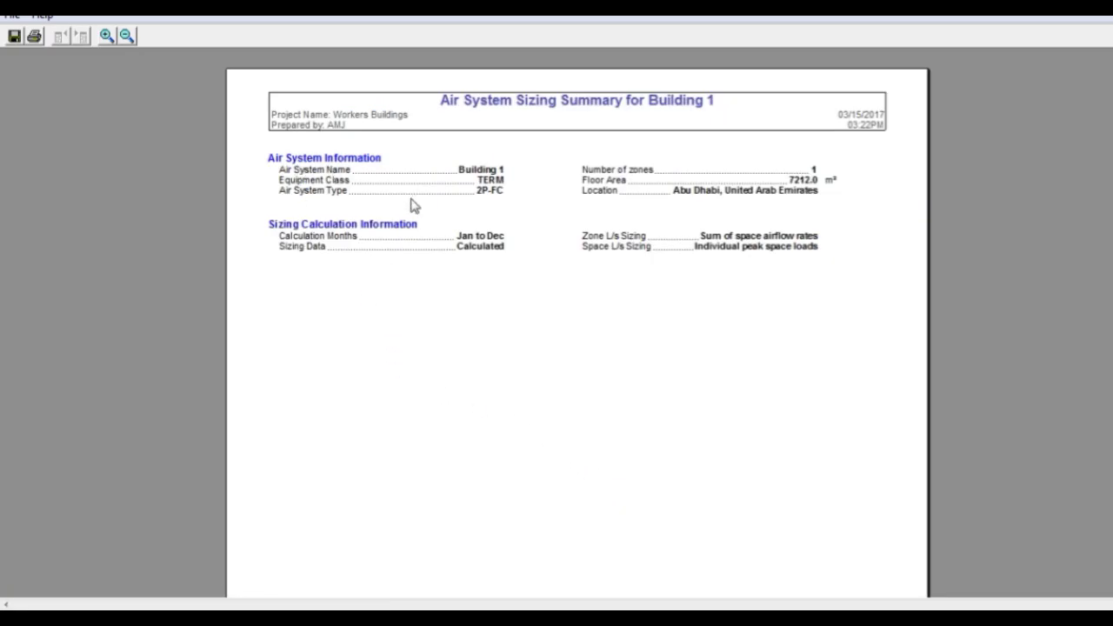
pyautogui.scroll(-1, 641, 334)
pyautogui.scroll(-2, 640, 334)
pyautogui.scroll(-4, 641, 334)
pyautogui.scroll(-4, 641, 334)
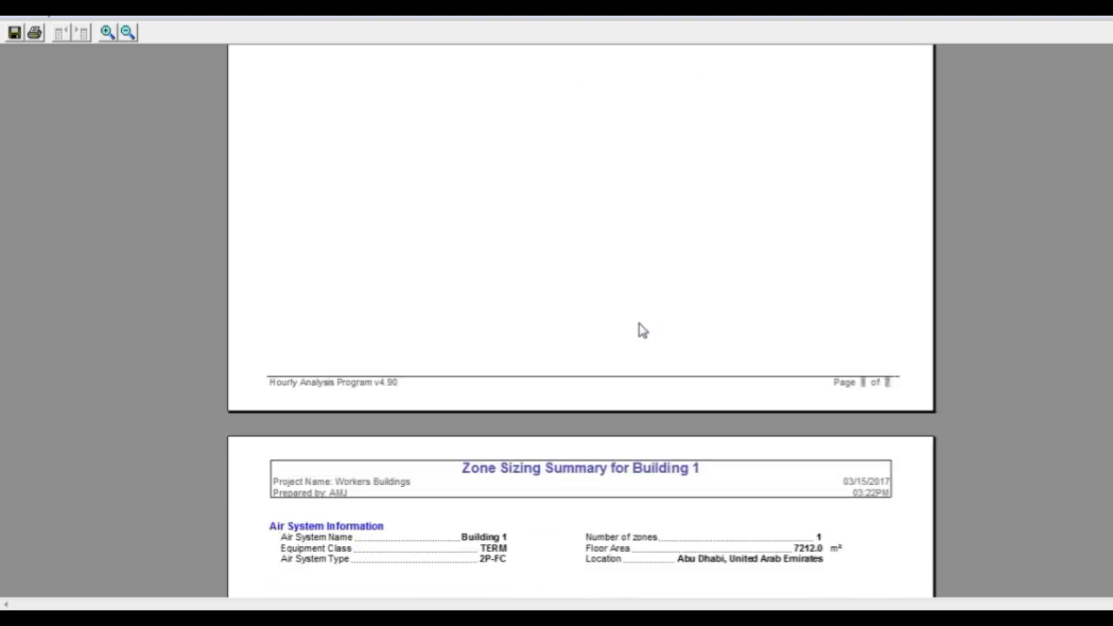
pyautogui.scroll(-3, 641, 334)
pyautogui.scroll(-3, 641, 331)
pyautogui.scroll(-3, 640, 326)
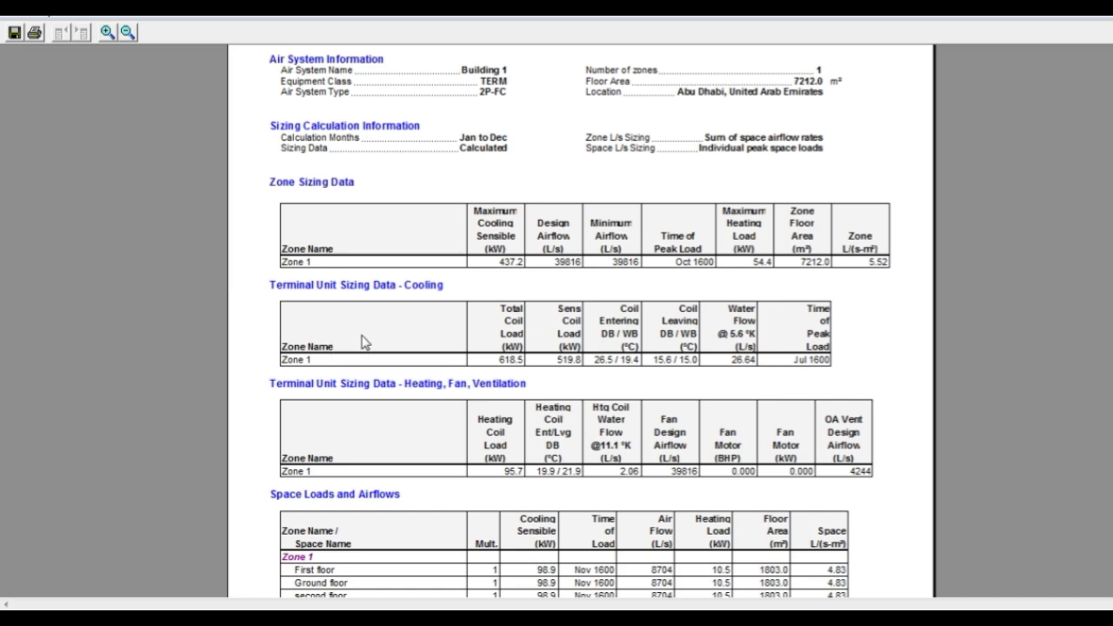
pyautogui.scroll(1, 369, 291)
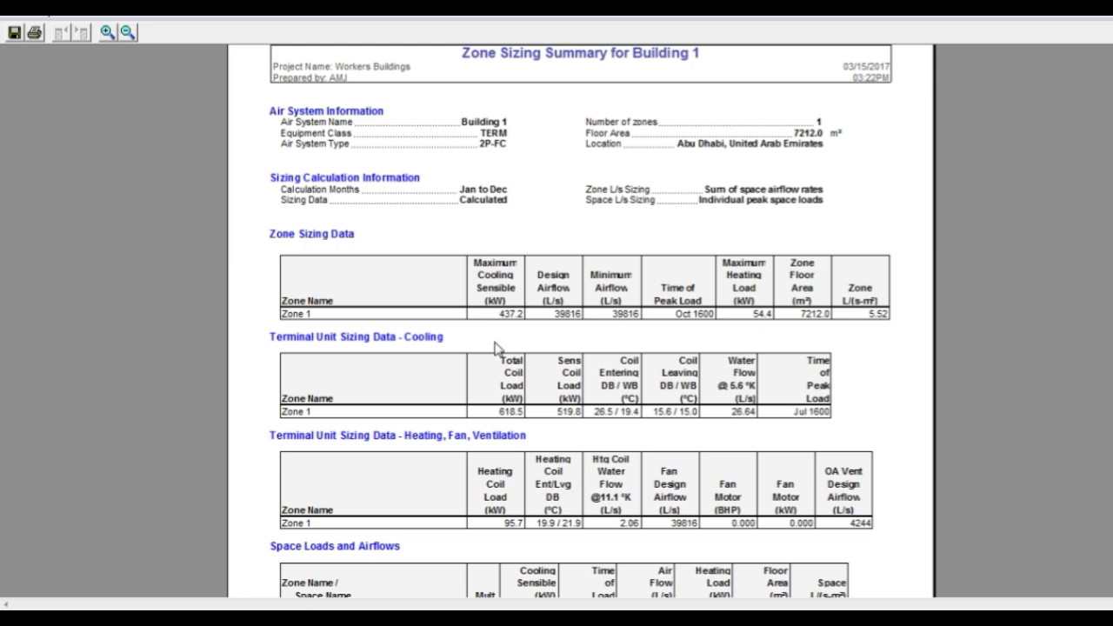
pyautogui.scroll(-1, 498, 347)
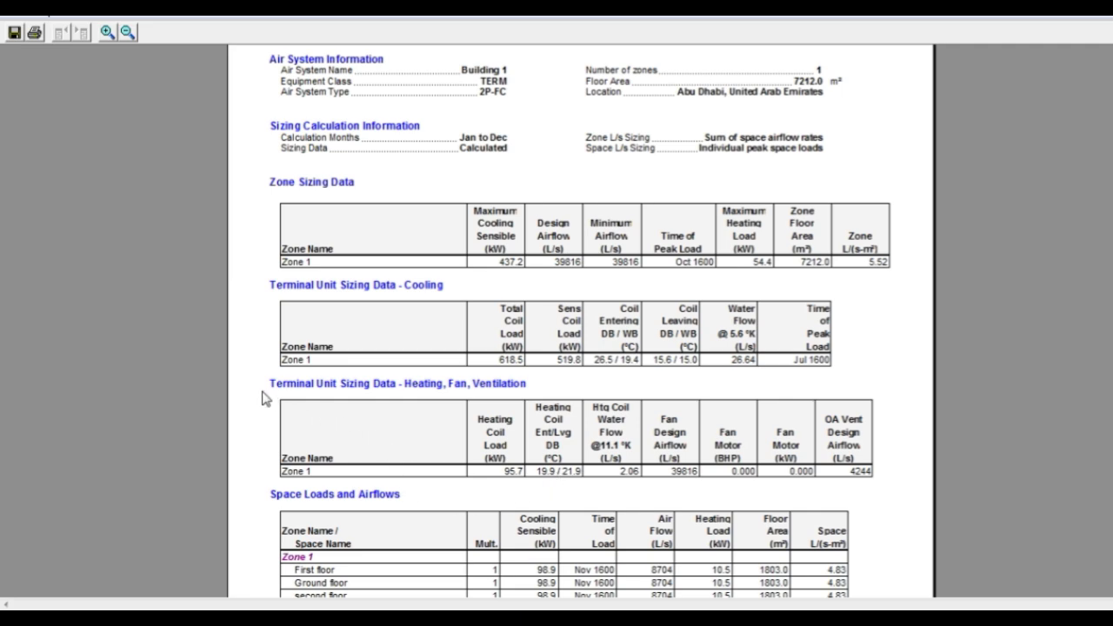
pyautogui.scroll(-1, 456, 428)
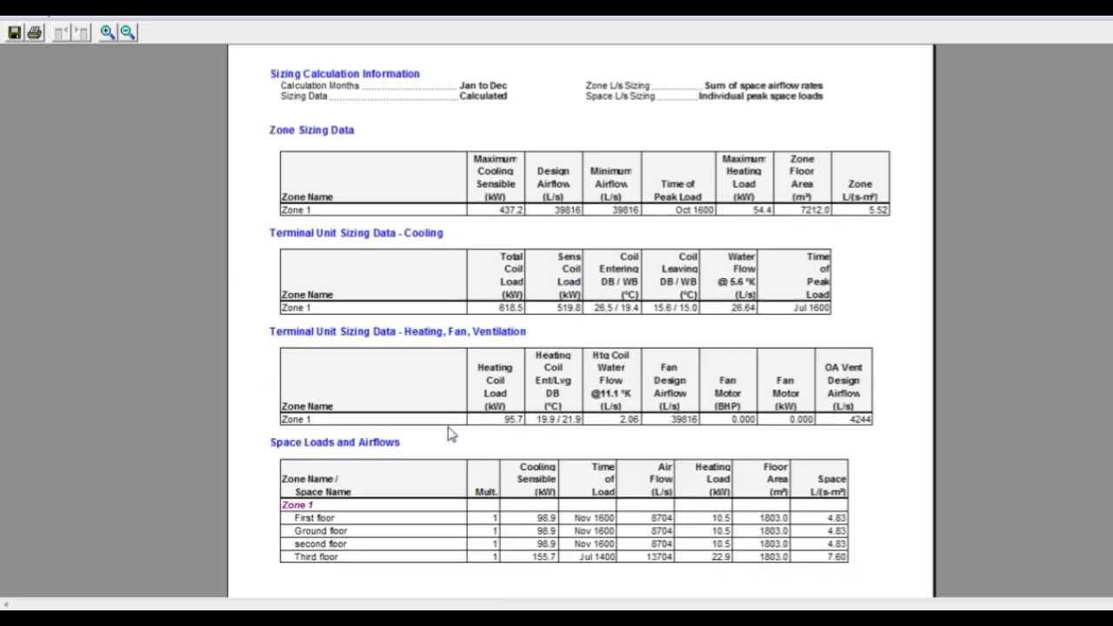
pyautogui.scroll(-1, 396, 461)
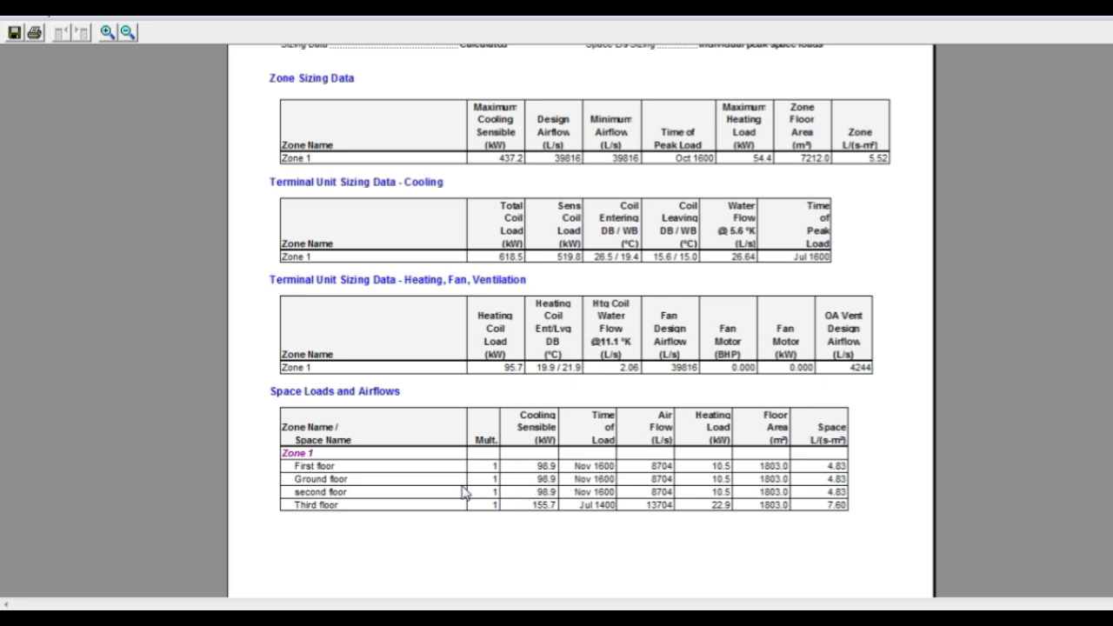
# Scroll to the Design Load Summary: 519,833 W sensible cooling, 95,678 W heating
pyautogui.scroll(-1, 704, 539)
pyautogui.scroll(-3, 705, 535)
pyautogui.scroll(-4, 703, 517)
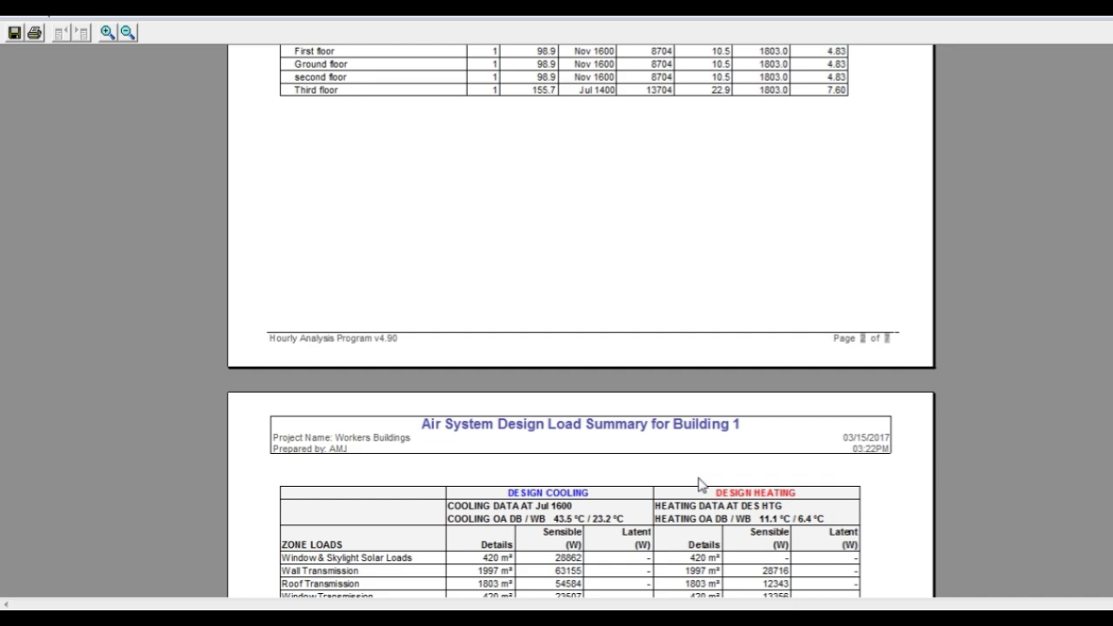
pyautogui.scroll(-4, 698, 487)
pyautogui.scroll(-2, 704, 478)
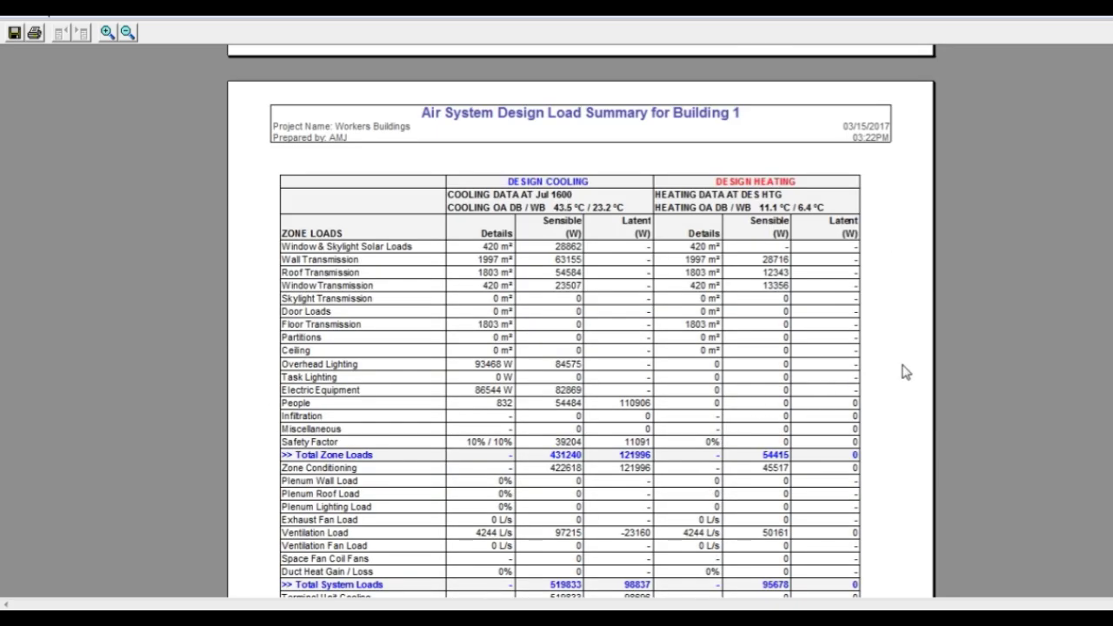
pyautogui.scroll(-1, 904, 371)
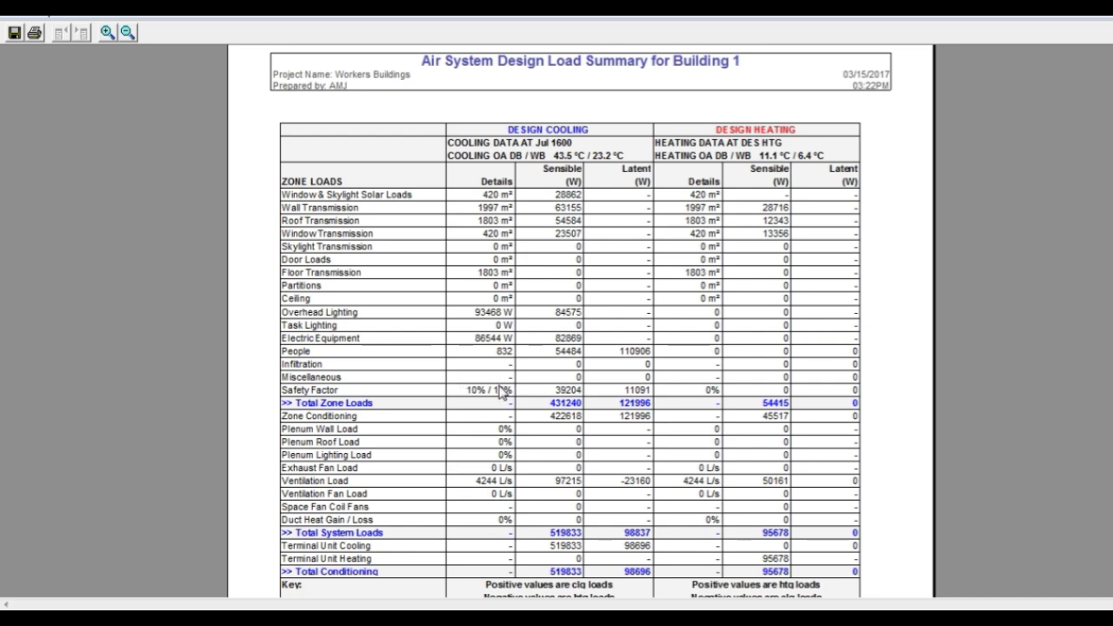
pyautogui.scroll(-1, 501, 391)
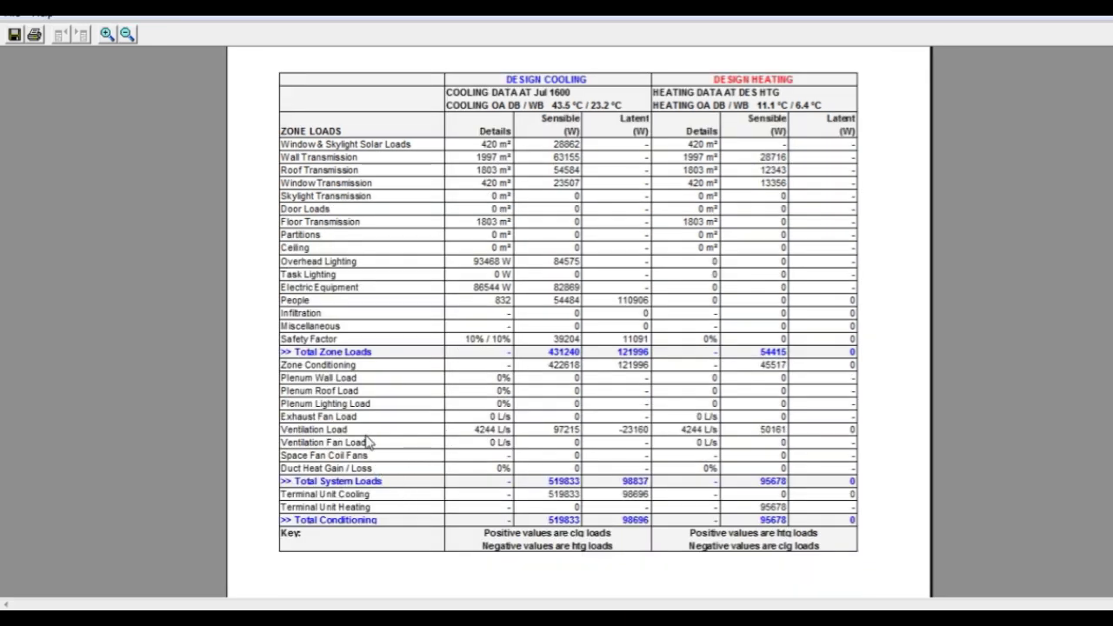